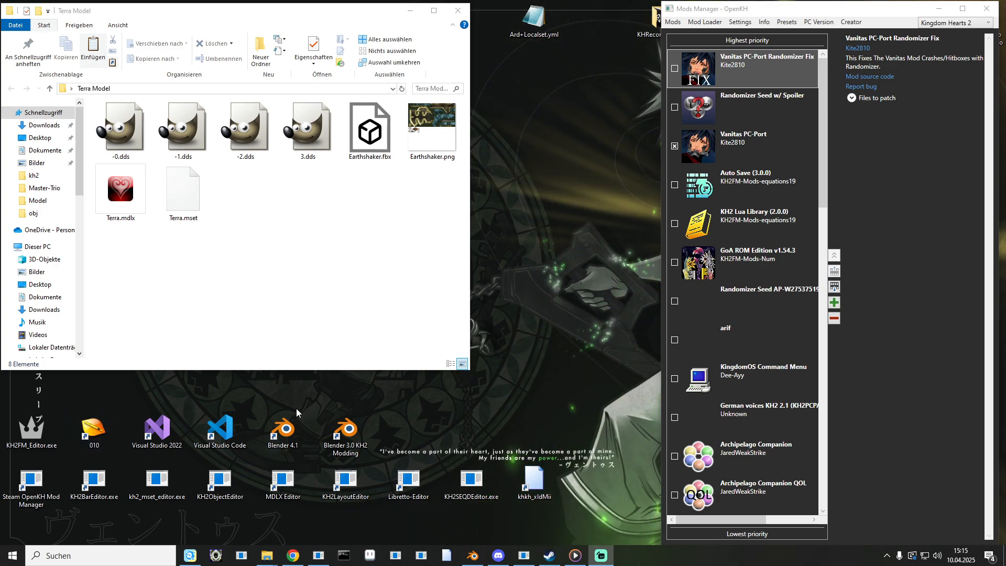
# Load Terra.mdlx from the Terra Model folder into the khkh_xldM model viewer.
pyautogui.moveTo(106, 255); pyautogui.dragTo(452, 129)
pyautogui.click(235, 314)
pyautogui.click(446, 555)
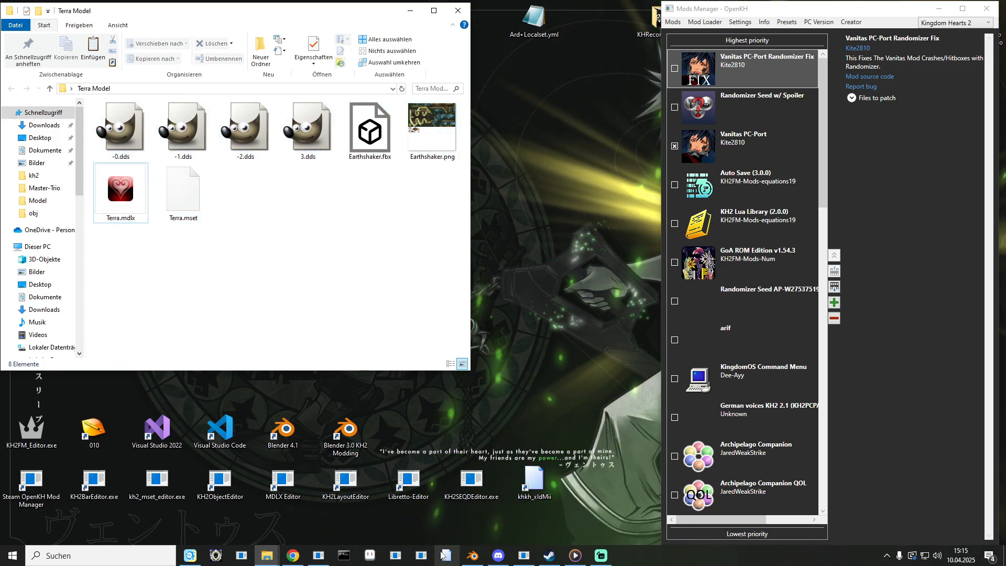
pyautogui.moveTo(120, 191); pyautogui.dragTo(462, 294)
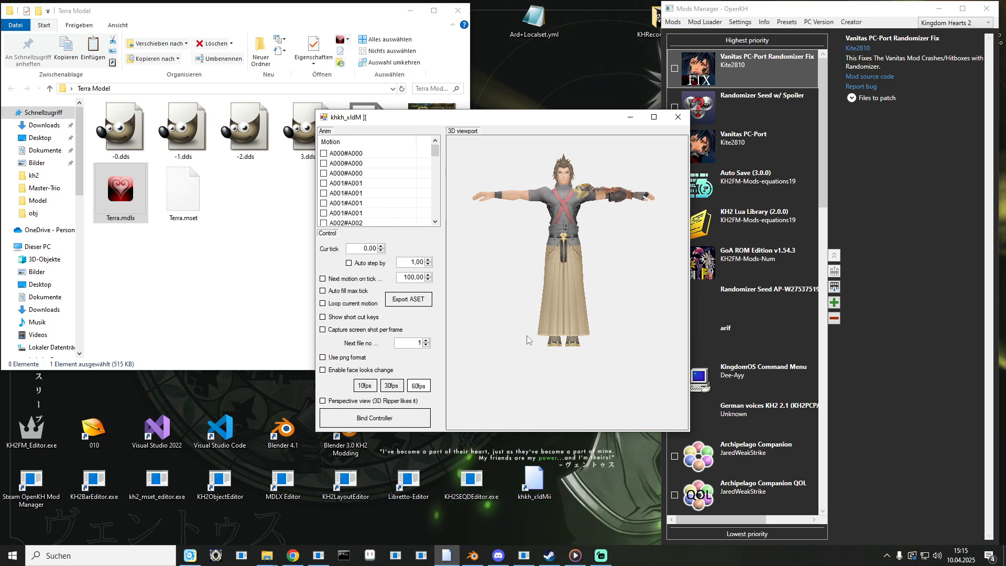
# Play the second A000#A000 motion with looping, auto-filled max tick, next motion on tick and auto step enabled.
pyautogui.click(356, 163)
pyautogui.click(323, 303)
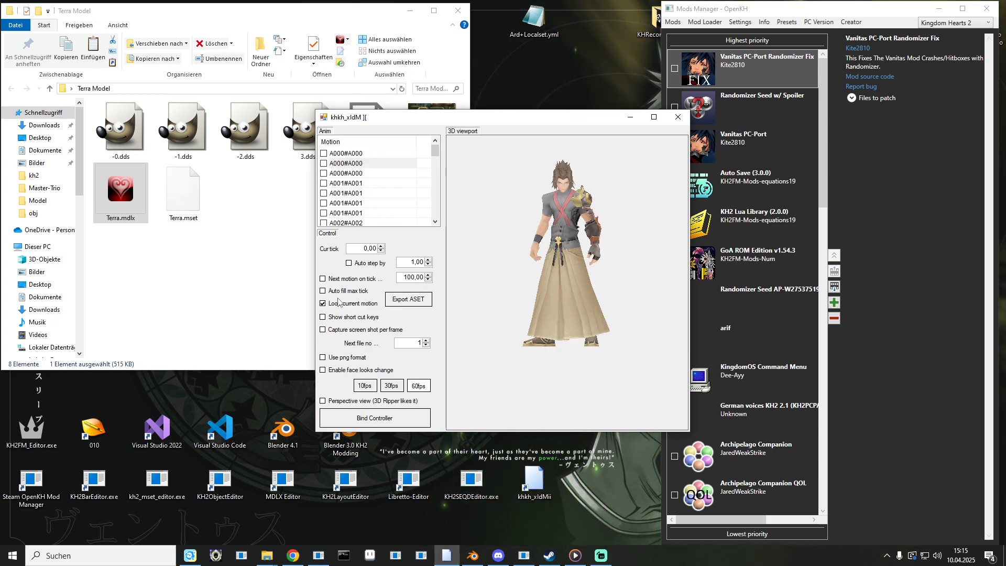
pyautogui.click(322, 290)
pyautogui.click(322, 278)
pyautogui.click(369, 262)
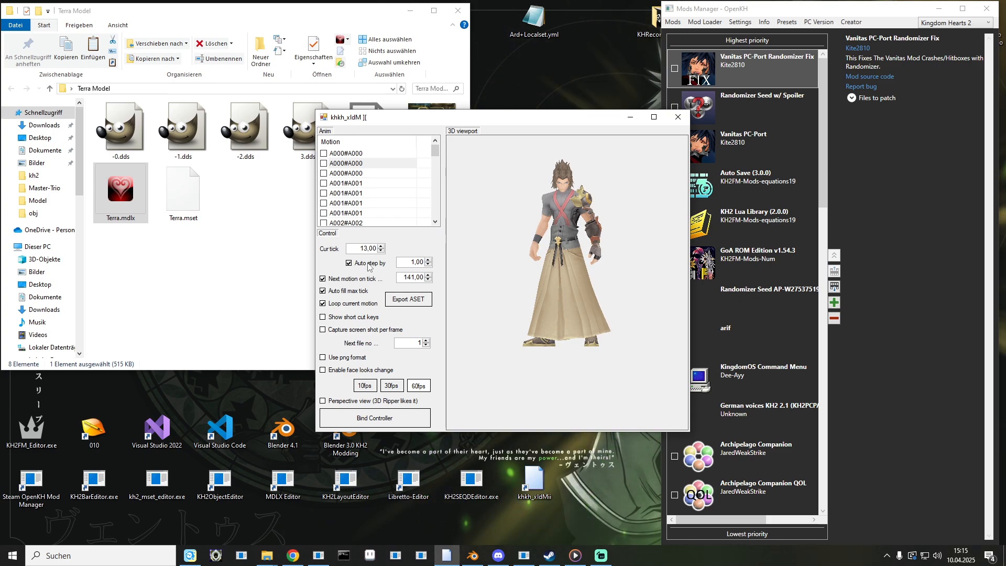
# Preview the A003#A003 motion on the model, and close the viewer.
pyautogui.moveTo(419, 116); pyautogui.dragTo(583, 100)
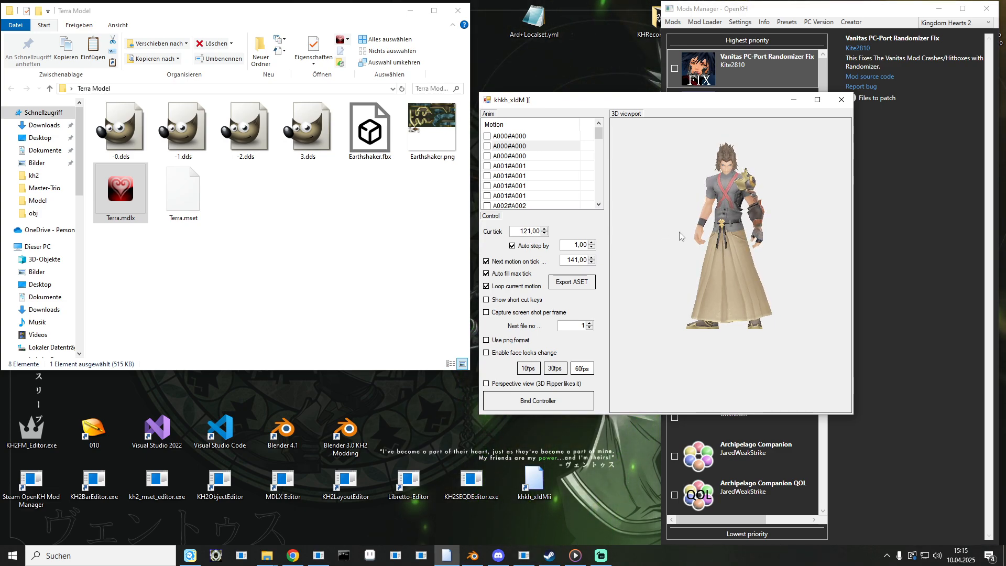
pyautogui.scroll(-2, 523, 173)
pyautogui.click(523, 184)
pyautogui.click(522, 176)
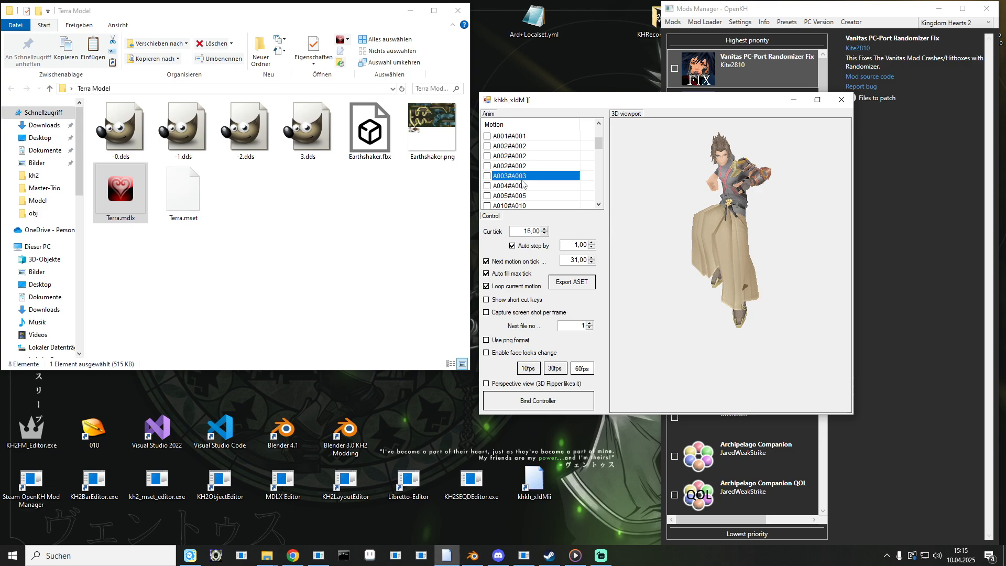
pyautogui.click(840, 100)
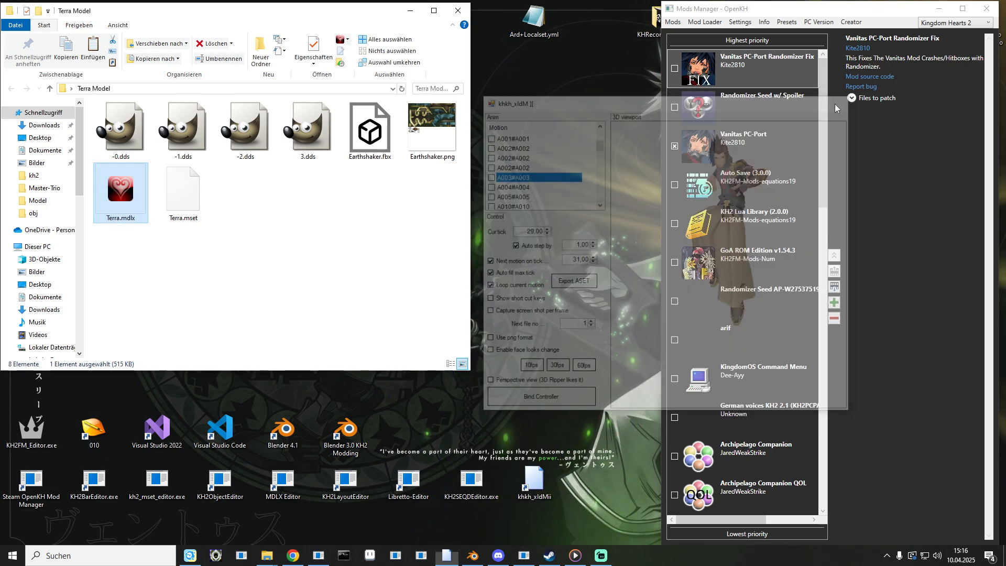
# Launch the OpenKH MDLX Editor and load Terra.mdlx into it.
pyautogui.doubleClick(277, 482)
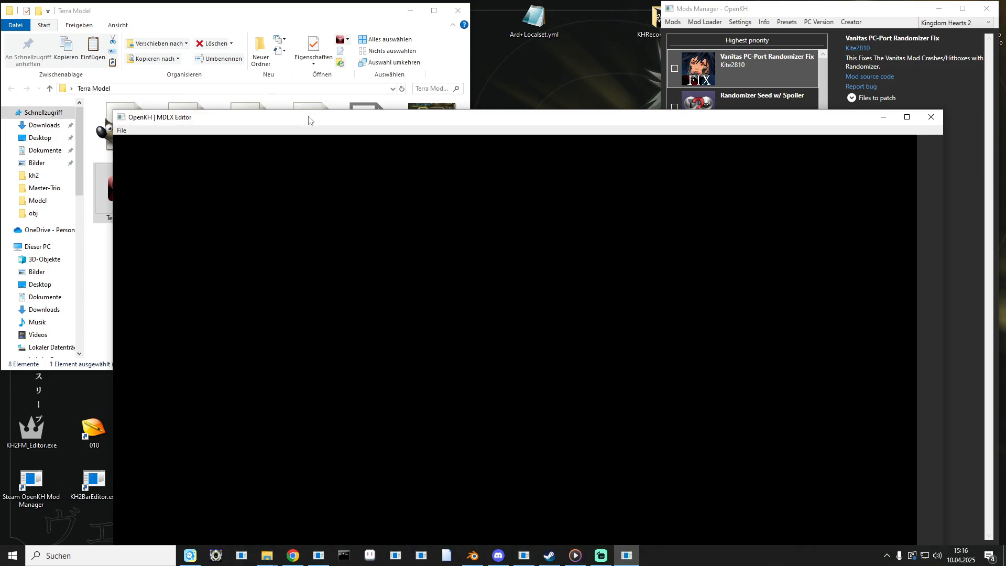
pyautogui.moveTo(308, 121); pyautogui.dragTo(400, 56)
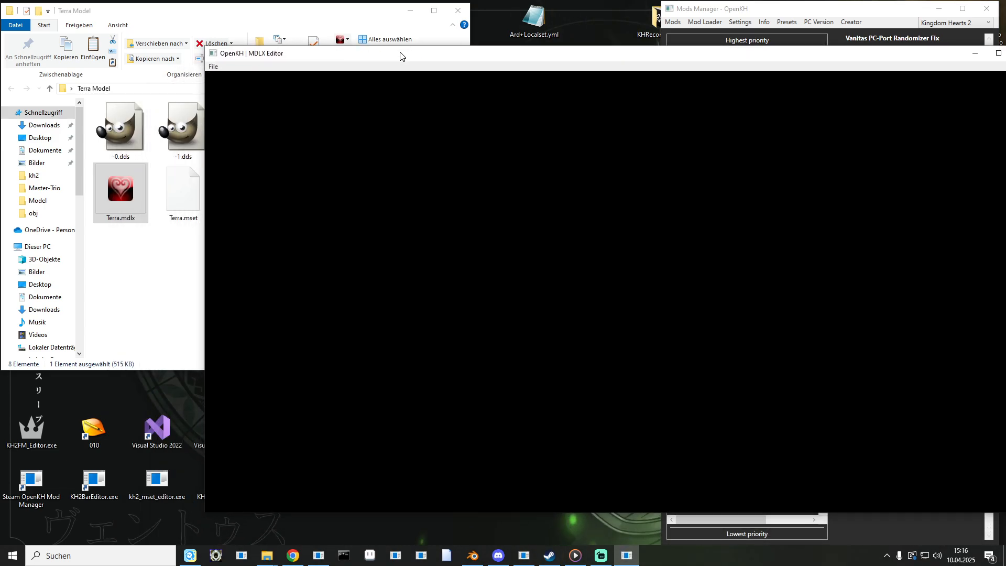
pyautogui.moveTo(120, 189); pyautogui.dragTo(334, 243)
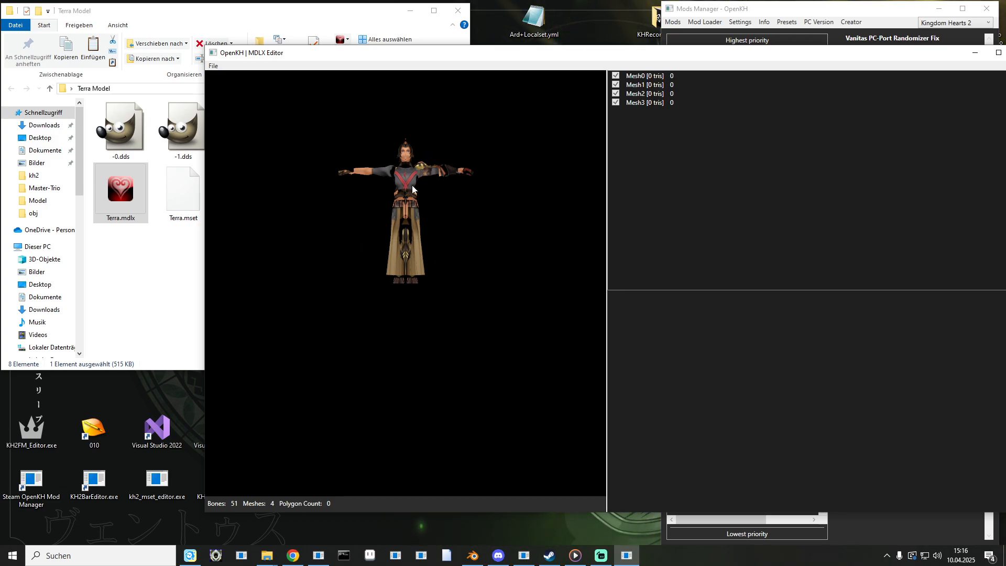
# Export the model as Terra.fbx into the Terra Model folder and minimize the editor.
pyautogui.click(214, 67)
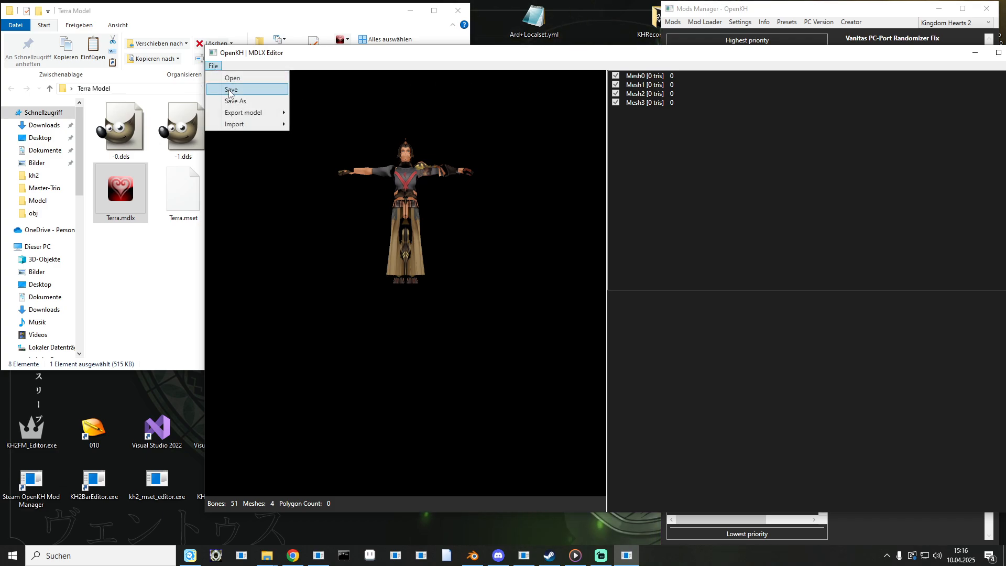
pyautogui.moveTo(256, 112)
pyautogui.click(299, 114)
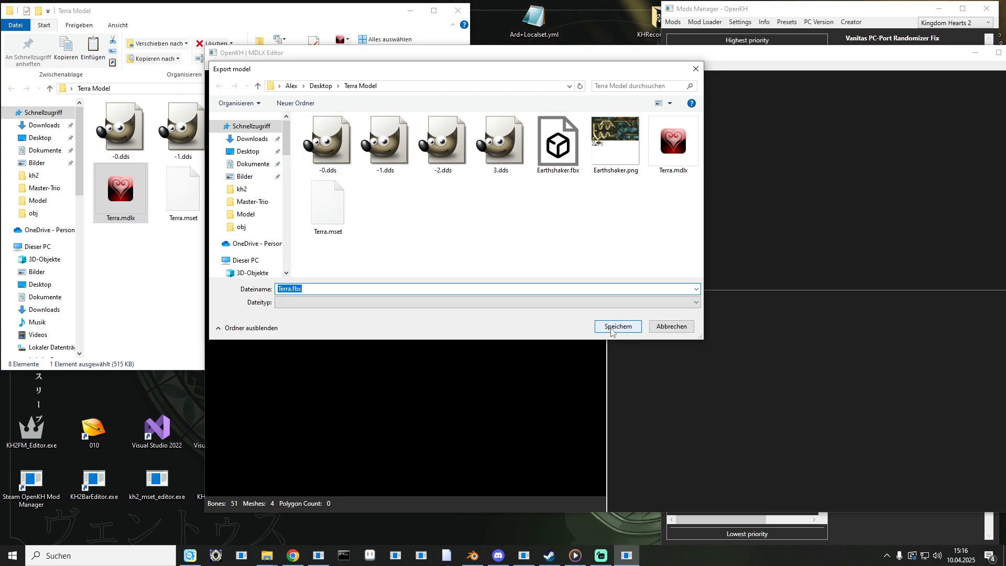
pyautogui.click(617, 326)
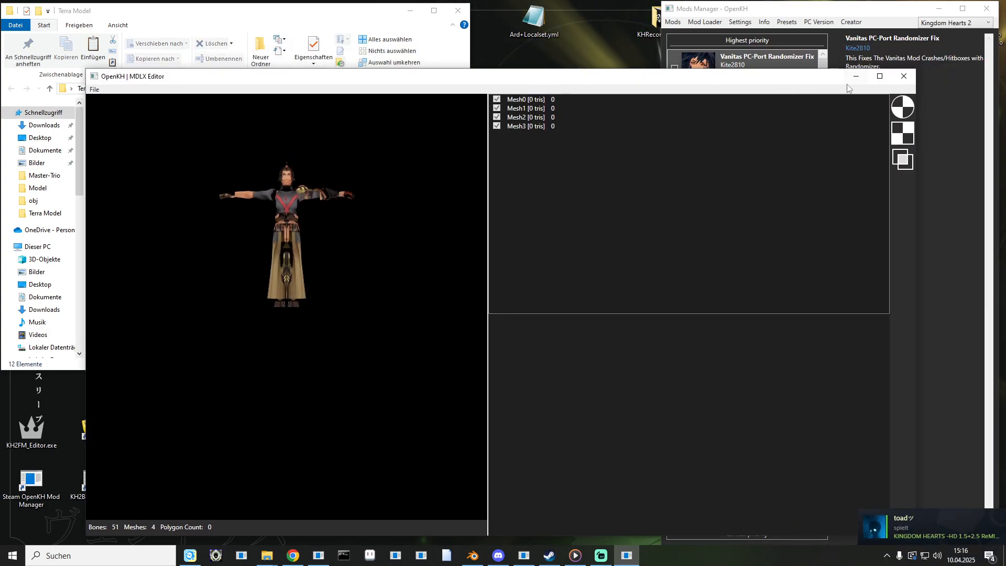
pyautogui.click(855, 77)
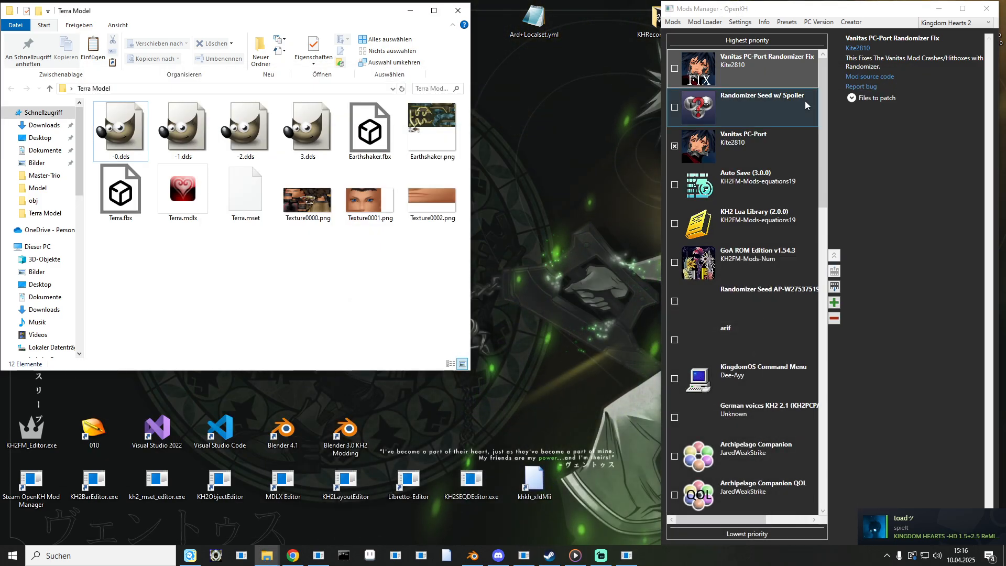
pyautogui.click(331, 215)
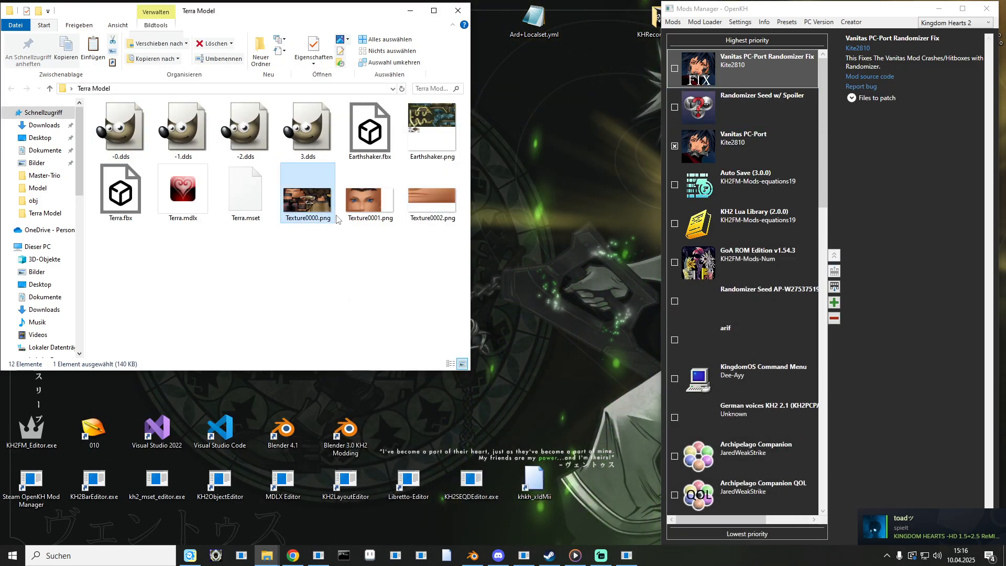
pyautogui.moveTo(307, 246); pyautogui.dragTo(454, 206)
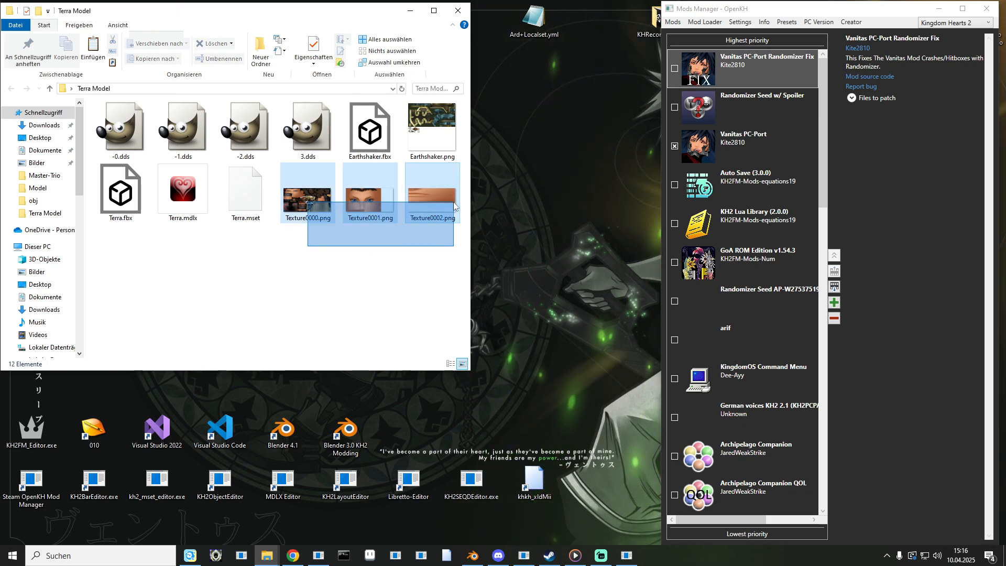
pyautogui.click(241, 137)
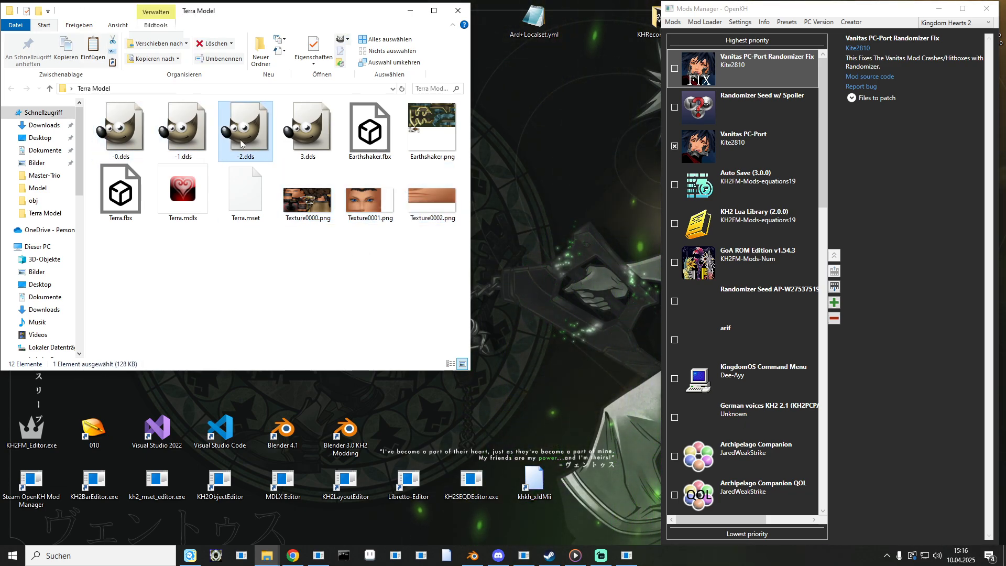
# Rename the texture file 3.dds as -3.dds.
pyautogui.click(306, 146)
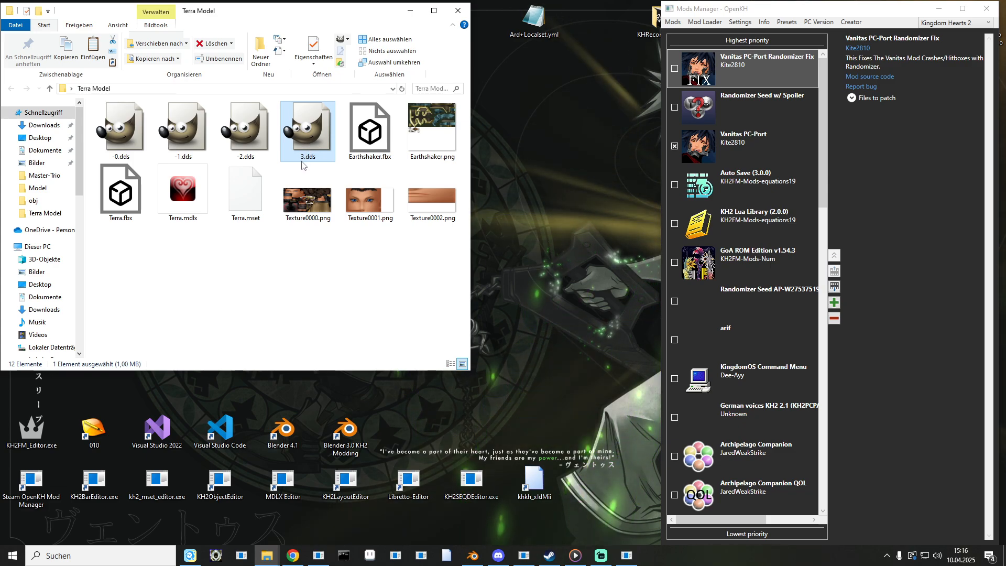
pyautogui.press('F2')
pyautogui.write('-3')
pyautogui.press('Return')
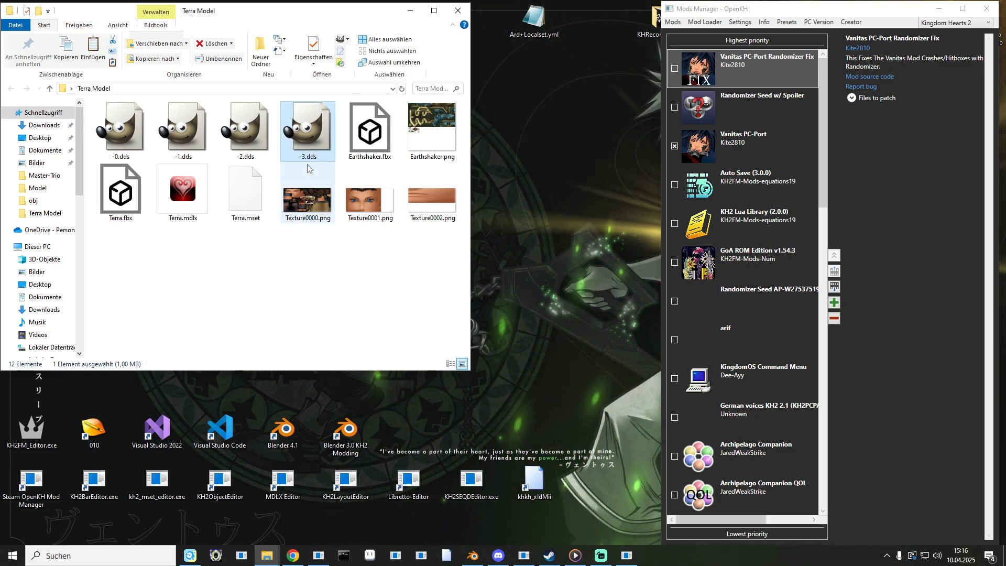
pyautogui.click(310, 283)
# Switch to Blender and import Terra.fbx as FBX from the Terra Model folder on the desktop.
pyautogui.click(470, 560)
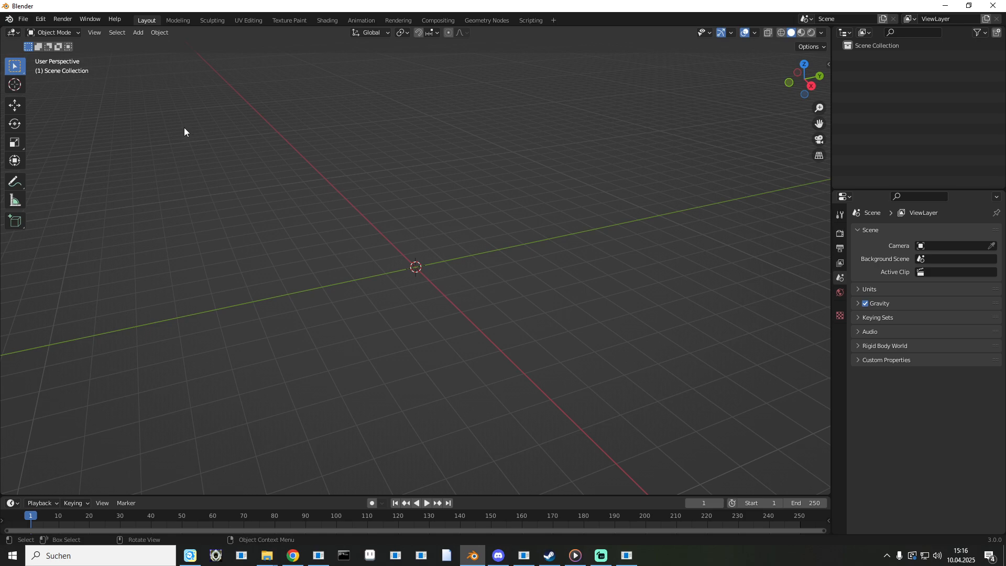
pyautogui.click(23, 19)
pyautogui.moveTo(77, 159)
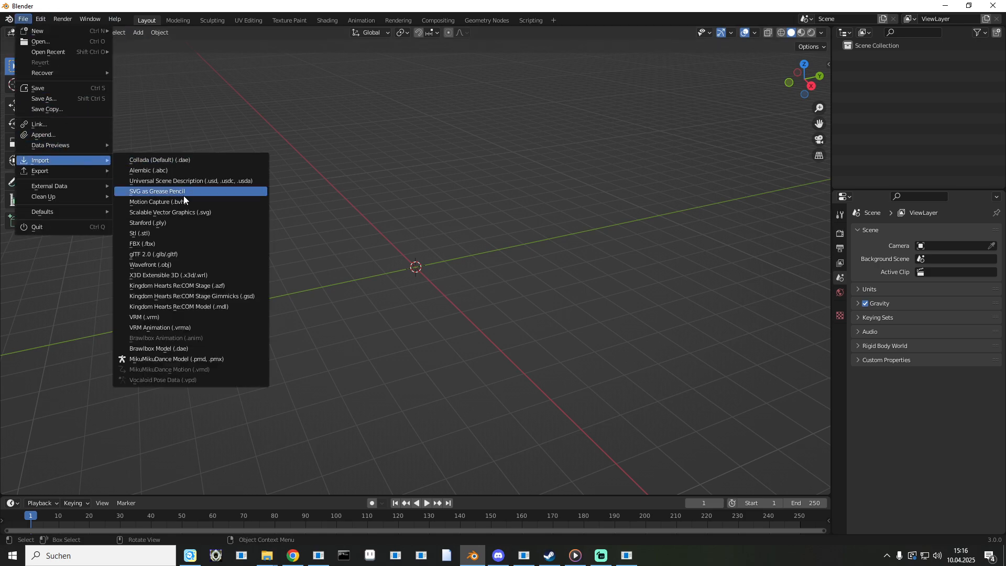
pyautogui.click(169, 244)
pyautogui.click(266, 417)
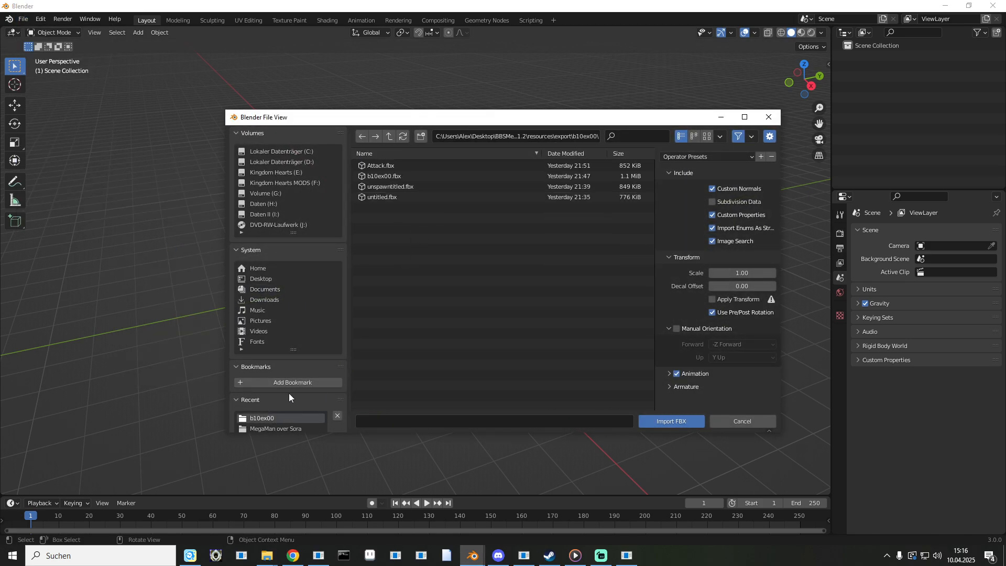
pyautogui.moveTo(361, 118); pyautogui.dragTo(365, 155)
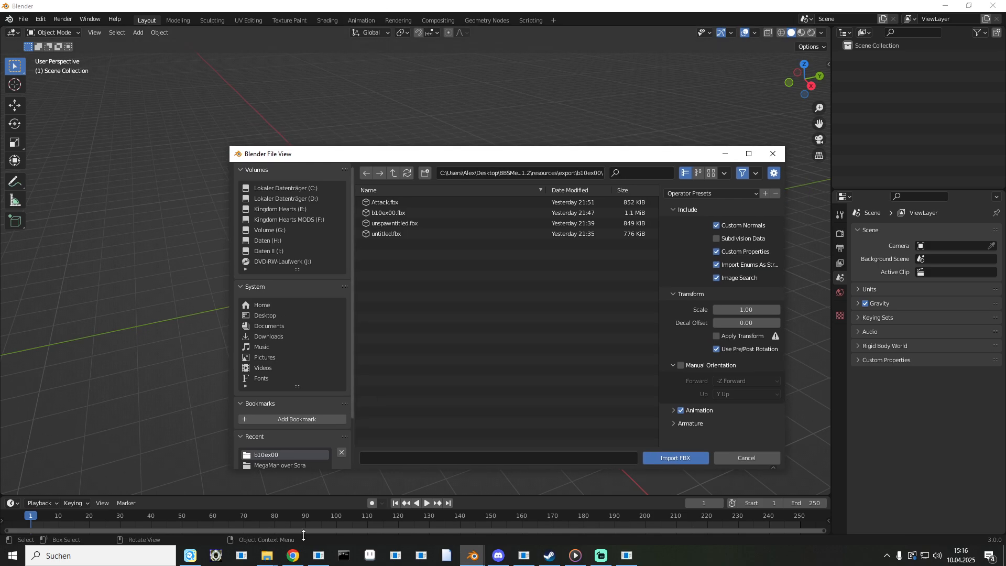
pyautogui.moveTo(267, 555)
pyautogui.click(361, 506)
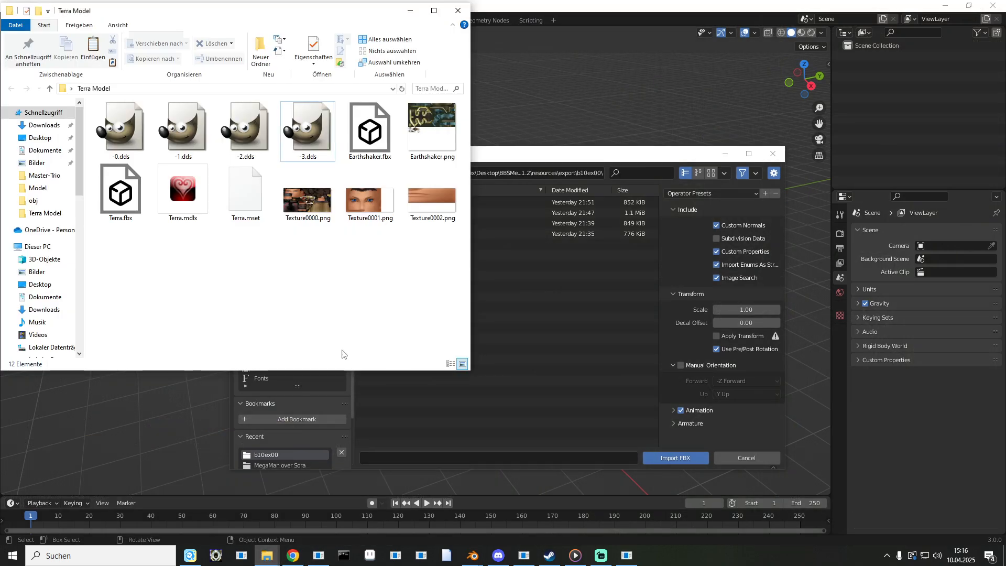
pyautogui.click(244, 89)
pyautogui.click(538, 168)
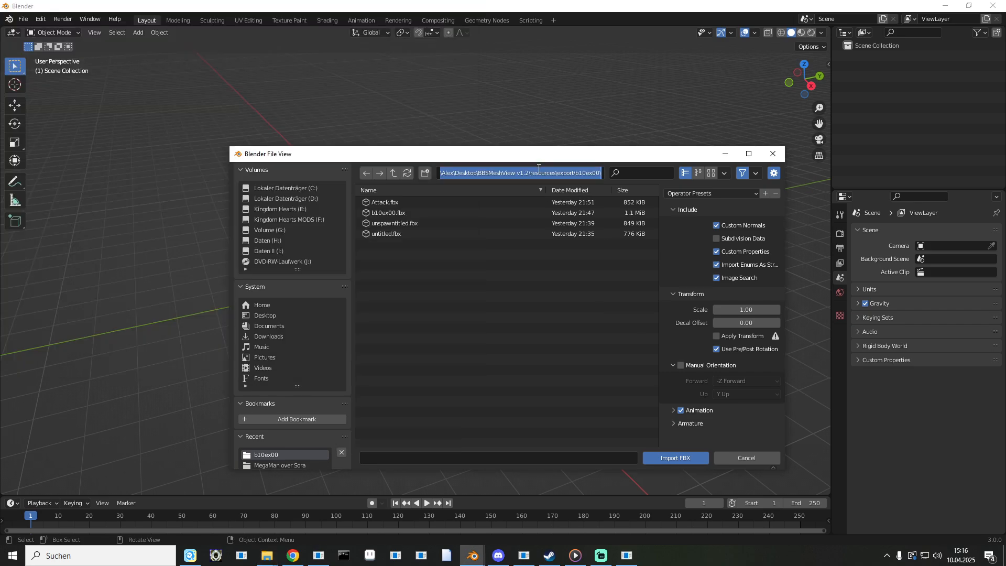
pyautogui.press('Return')
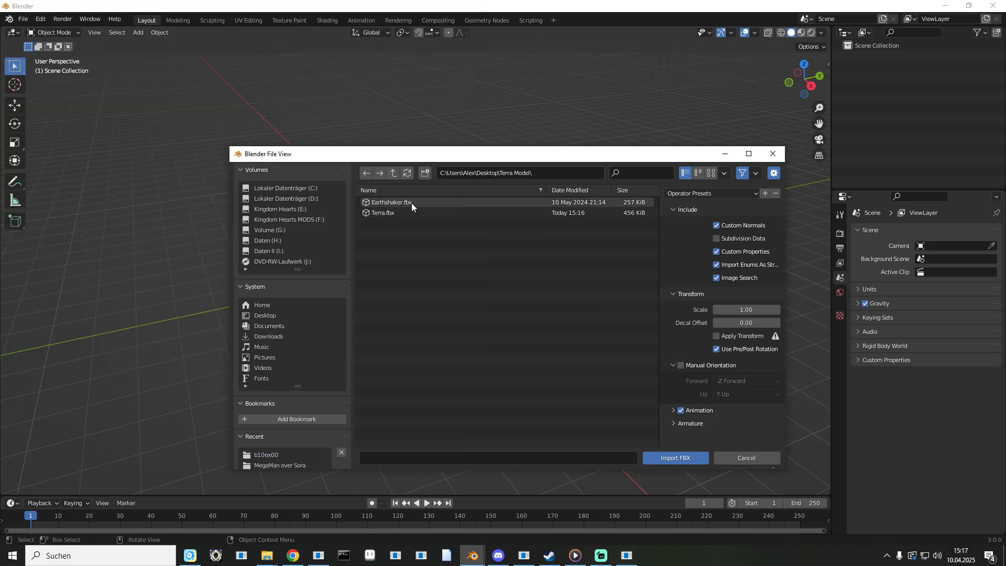
pyautogui.doubleClick(383, 215)
# Set the viewport shading to Flat lighting with Texture color.
pyautogui.moveTo(382, 215); pyautogui.dragTo(416, 207, button='middle')
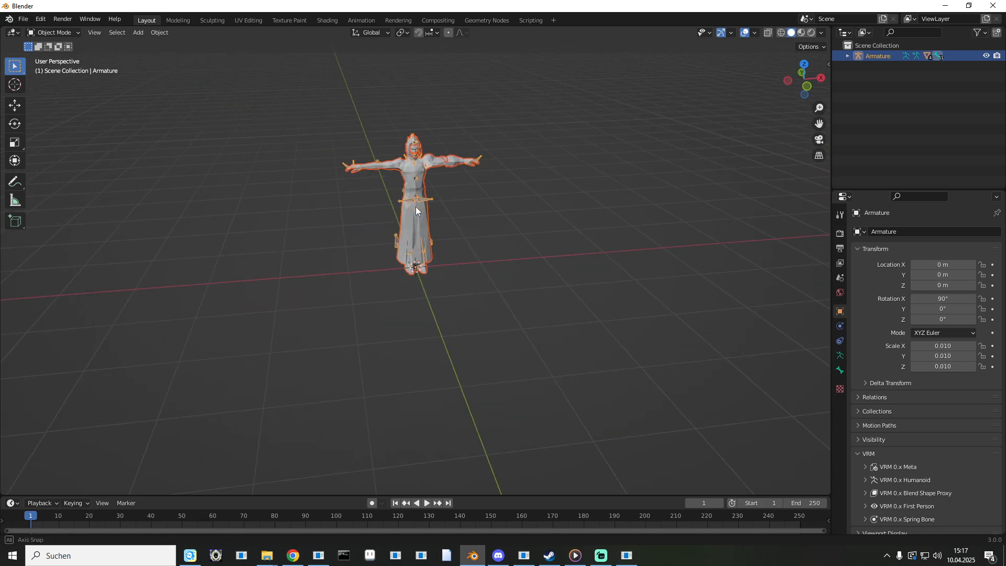
pyautogui.click(821, 33)
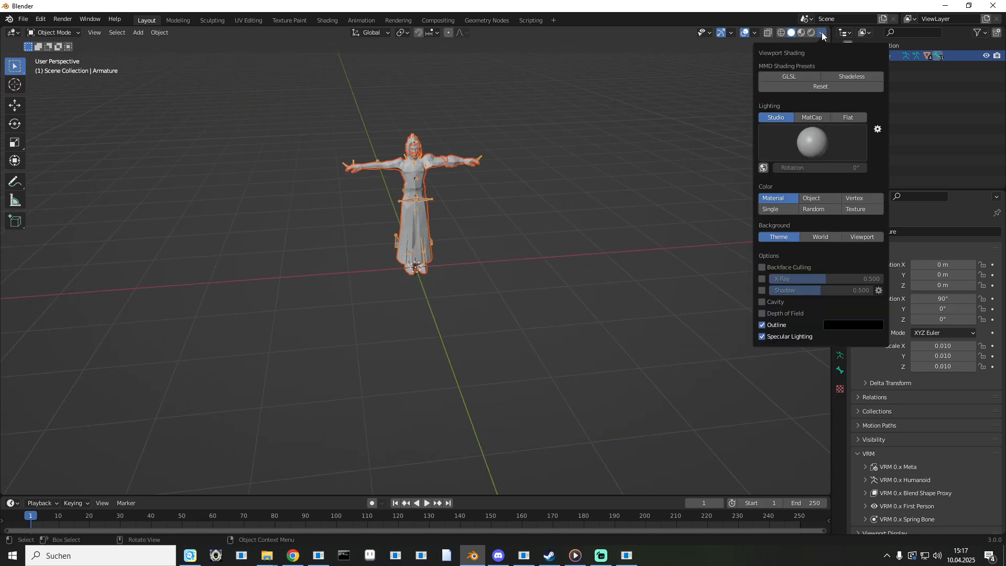
pyautogui.click(849, 117)
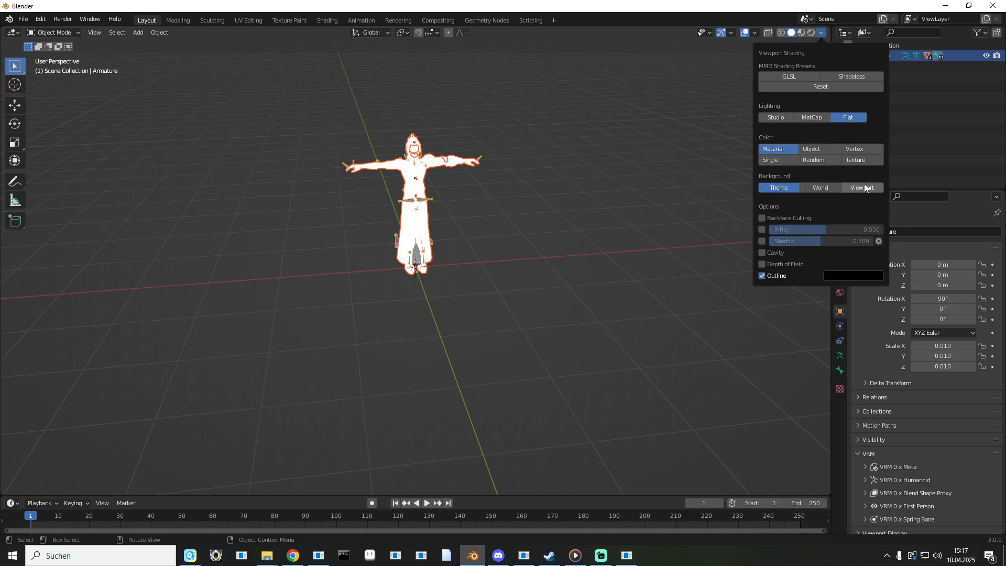
pyautogui.click(856, 160)
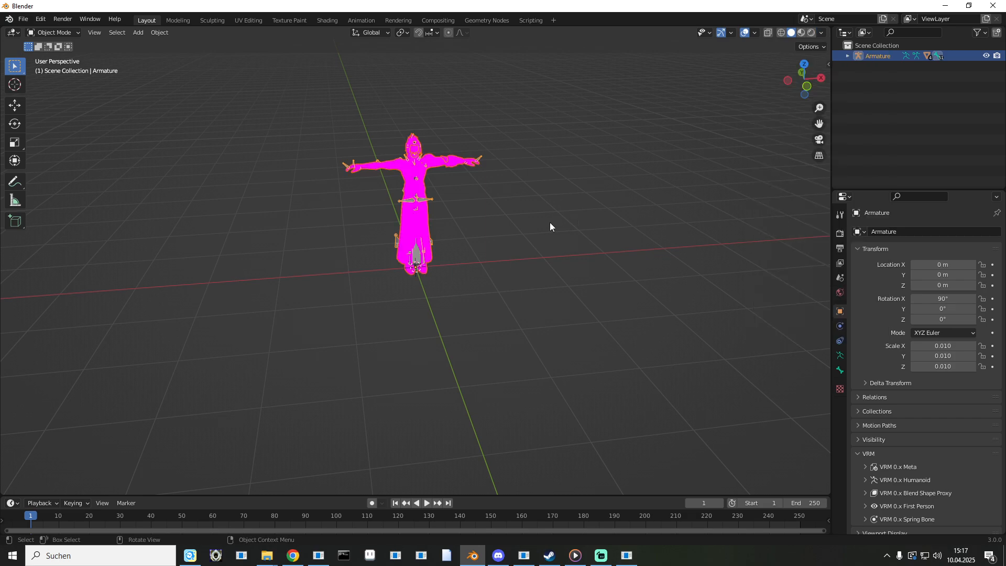
pyautogui.moveTo(485, 197); pyautogui.dragTo(482, 218, button='middle')
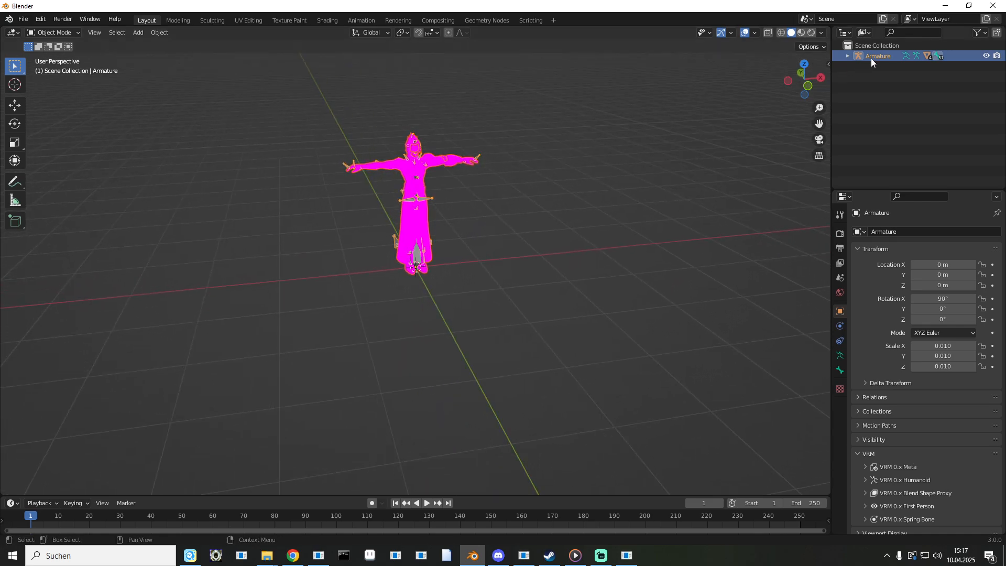
# Load Texture0000.png as the Base Color image texture of MeshNode0000's material.
pyautogui.click(847, 56)
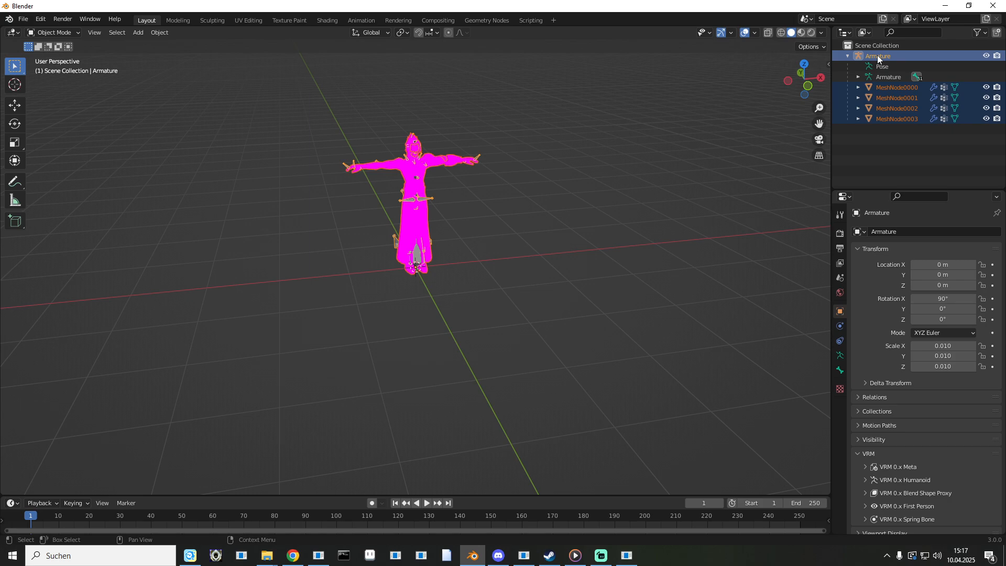
pyautogui.click(894, 88)
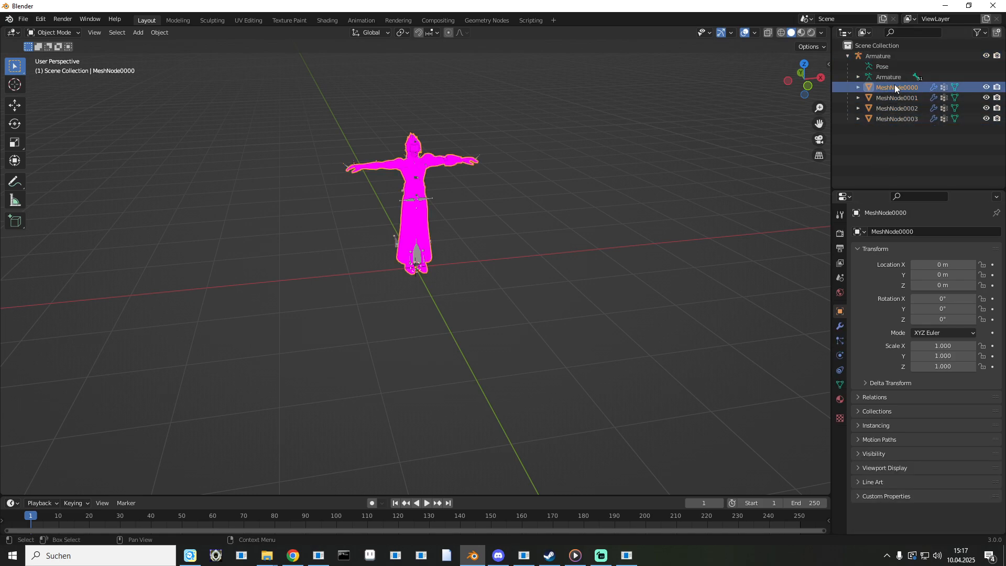
pyautogui.click(839, 399)
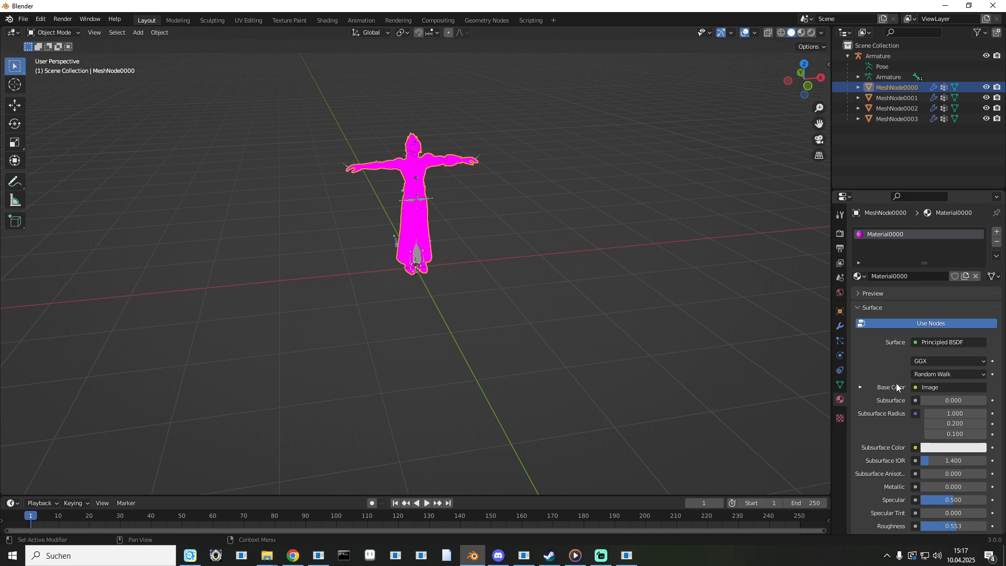
pyautogui.click(916, 388)
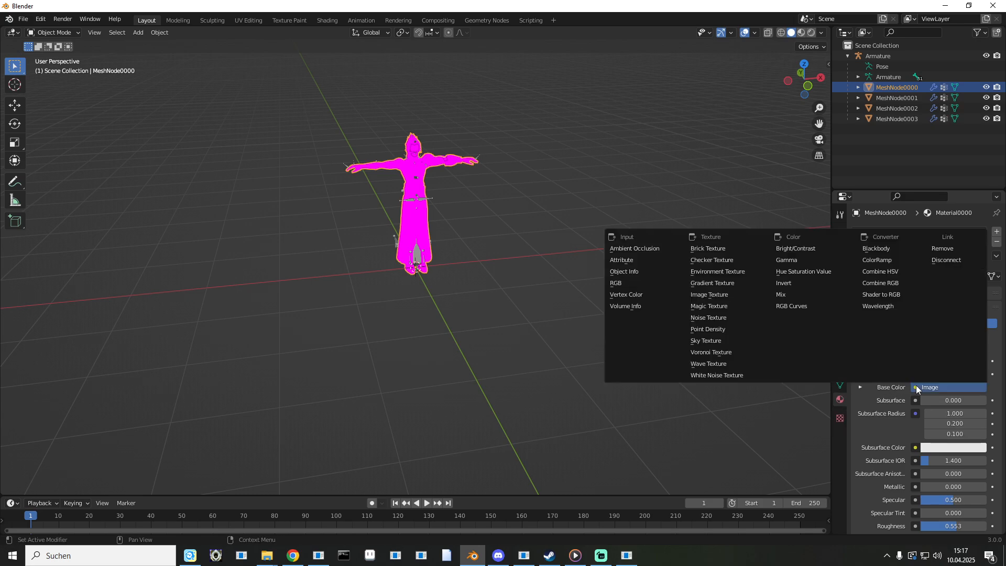
pyautogui.click(731, 294)
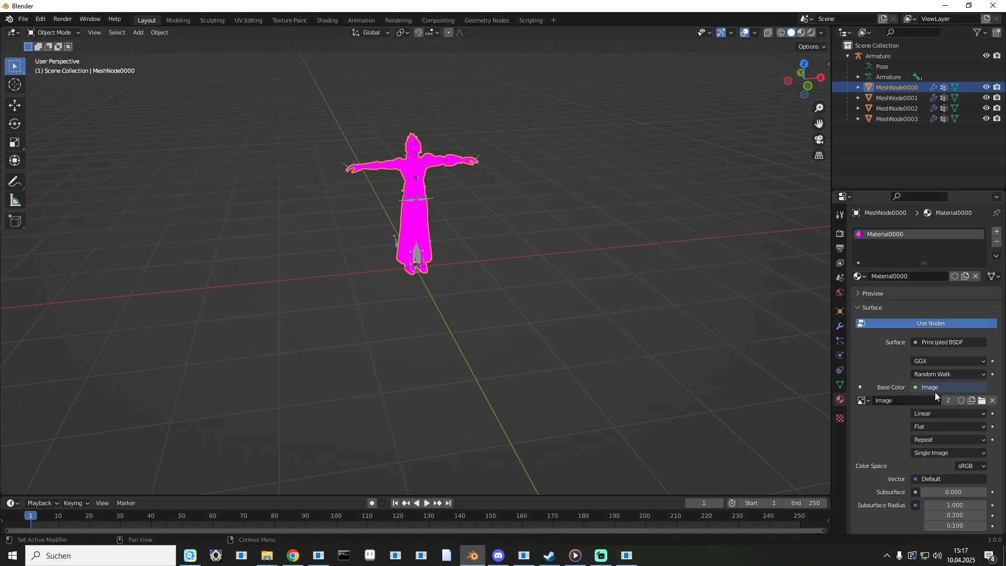
pyautogui.click(981, 401)
pyautogui.click(401, 218)
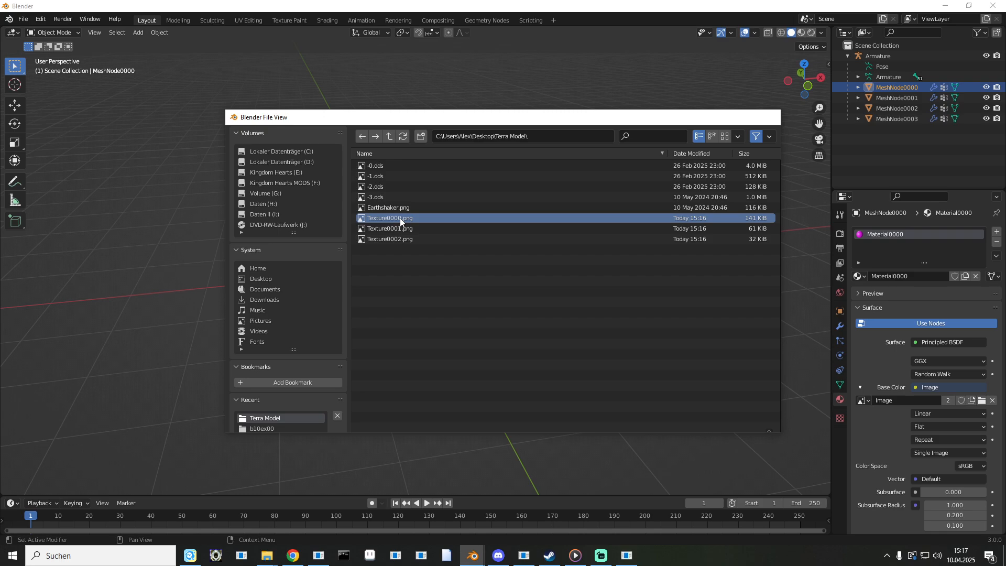
pyautogui.doubleClick(400, 219)
# Load Texture0001.png as the Base Color image texture of MeshNode0001's material.
pyautogui.click(888, 99)
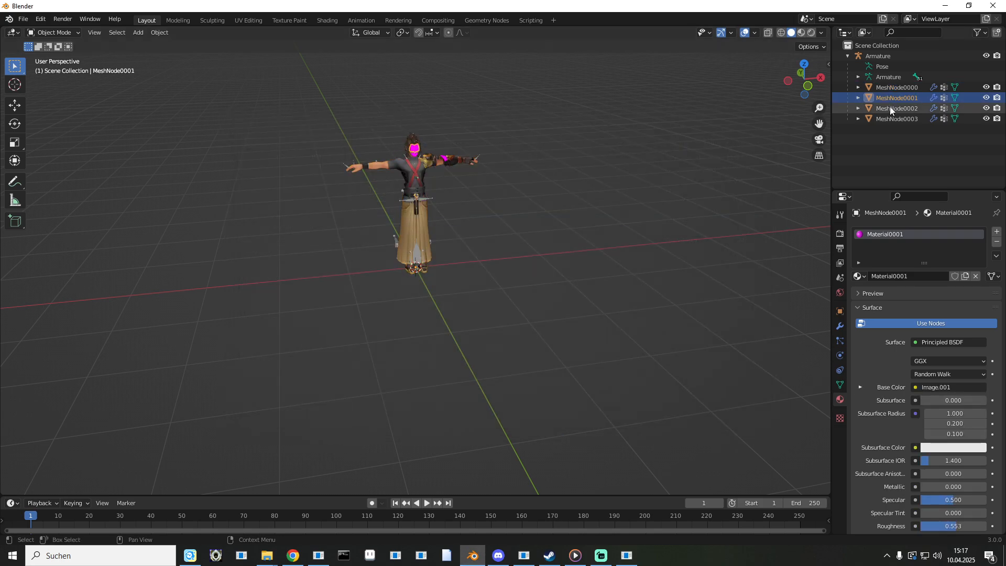
pyautogui.click(914, 389)
pyautogui.click(718, 293)
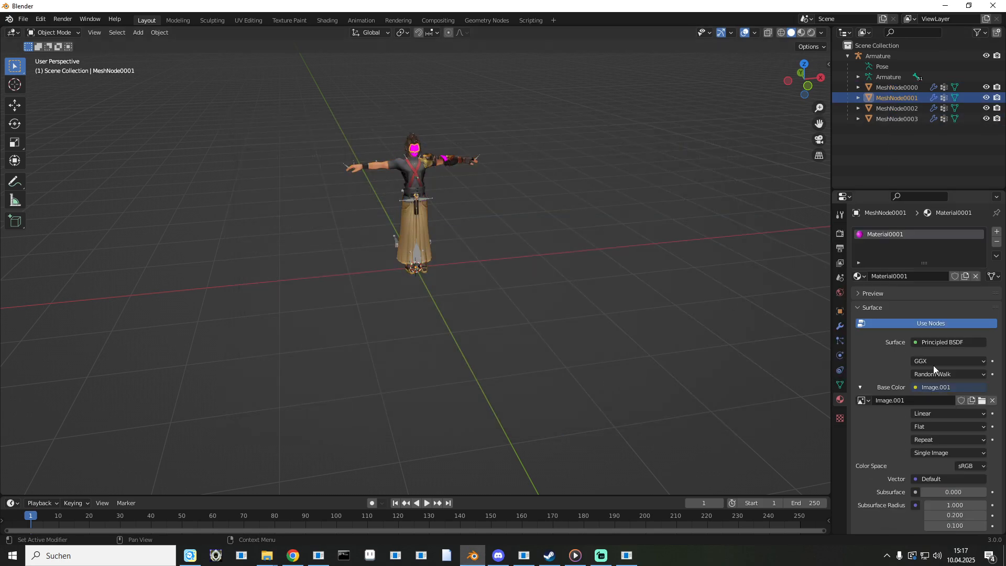
pyautogui.click(983, 402)
pyautogui.click(386, 228)
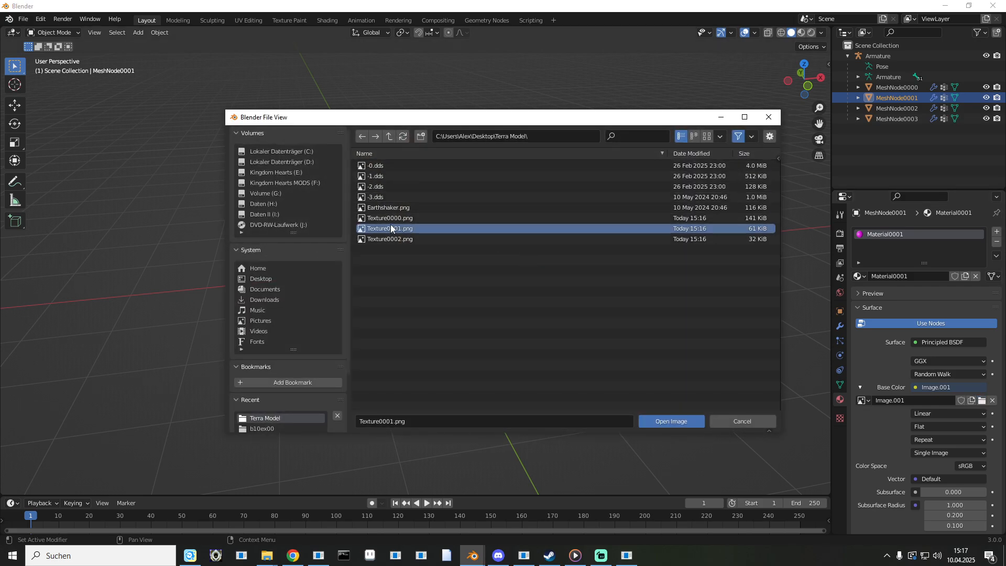
pyautogui.doubleClick(386, 228)
# Load Texture0002.png as the Base Color image texture of MeshNode0002's material.
pyautogui.click(894, 108)
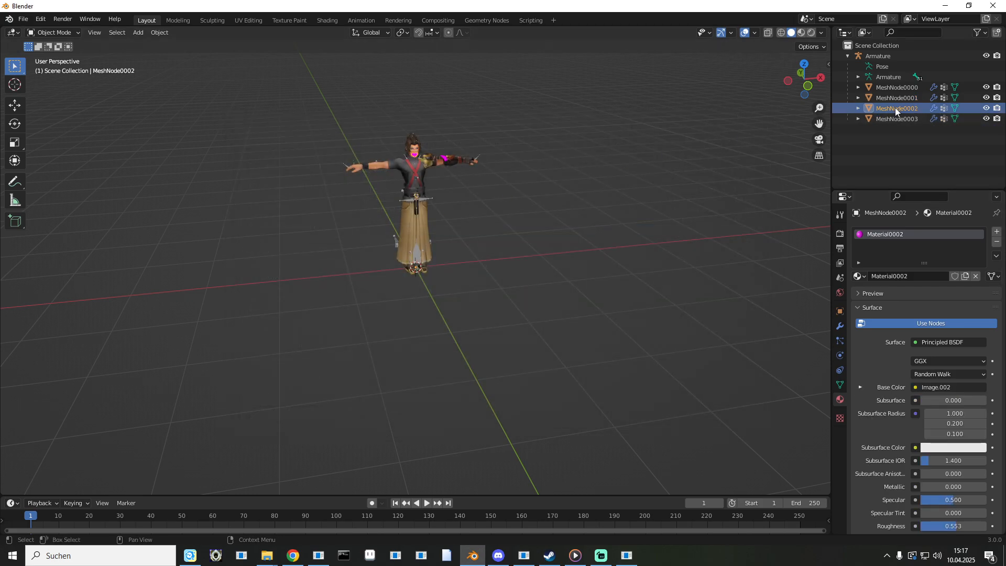
pyautogui.click(915, 387)
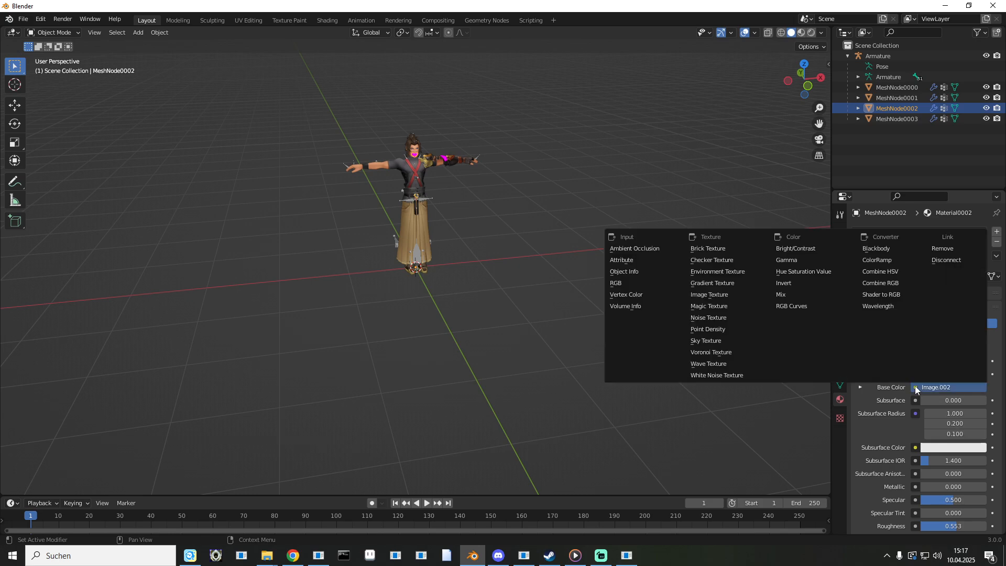
pyautogui.click(714, 297)
pyautogui.click(982, 400)
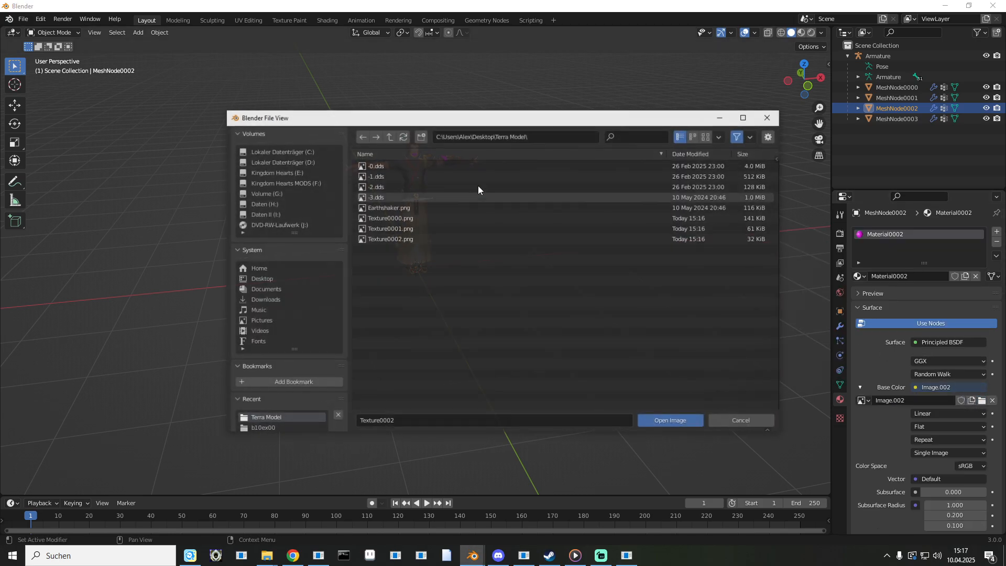
pyautogui.click(397, 240)
pyautogui.doubleClick(397, 240)
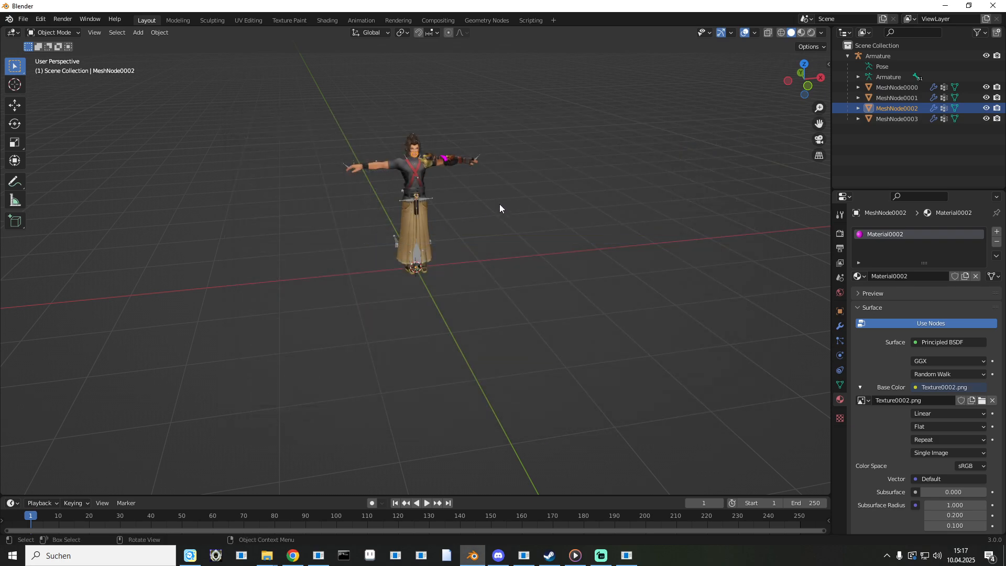
# Load Texture0000.png as the Base Color image texture of MeshNode0003's material.
pyautogui.click(893, 119)
pyautogui.moveTo(540, 132); pyautogui.dragTo(525, 180, button='middle')
pyautogui.scroll(6, 502, 200)
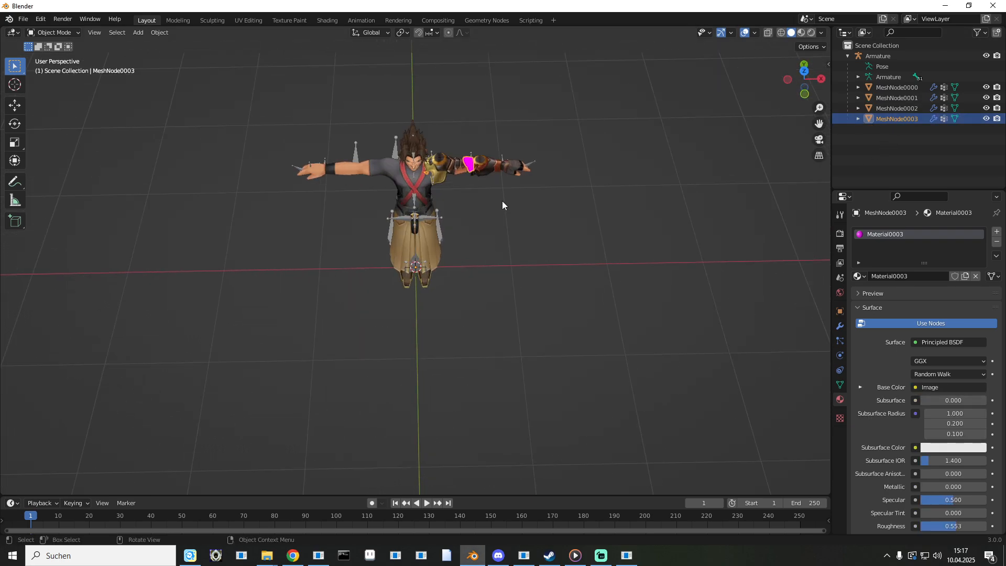
pyautogui.click(915, 387)
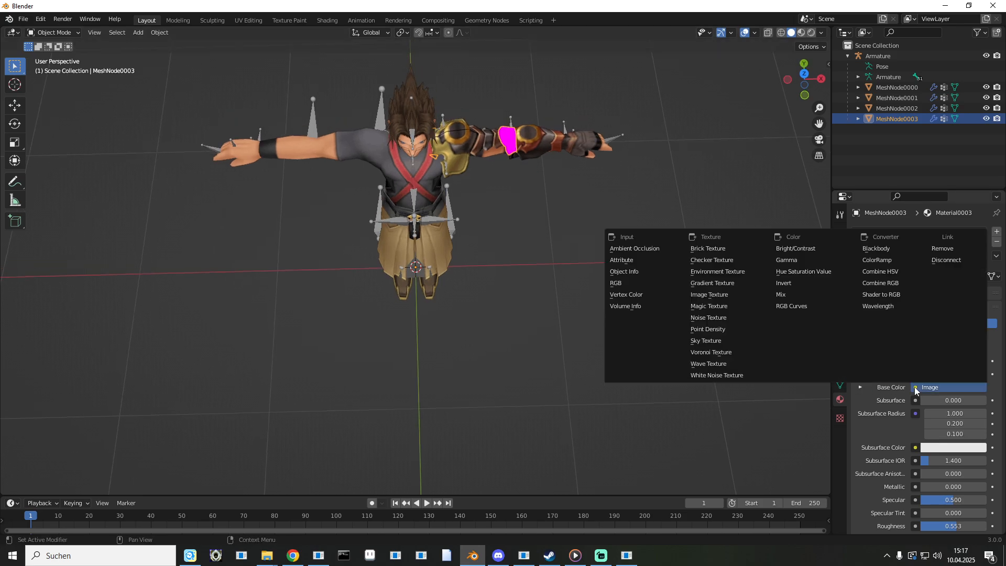
pyautogui.click(709, 295)
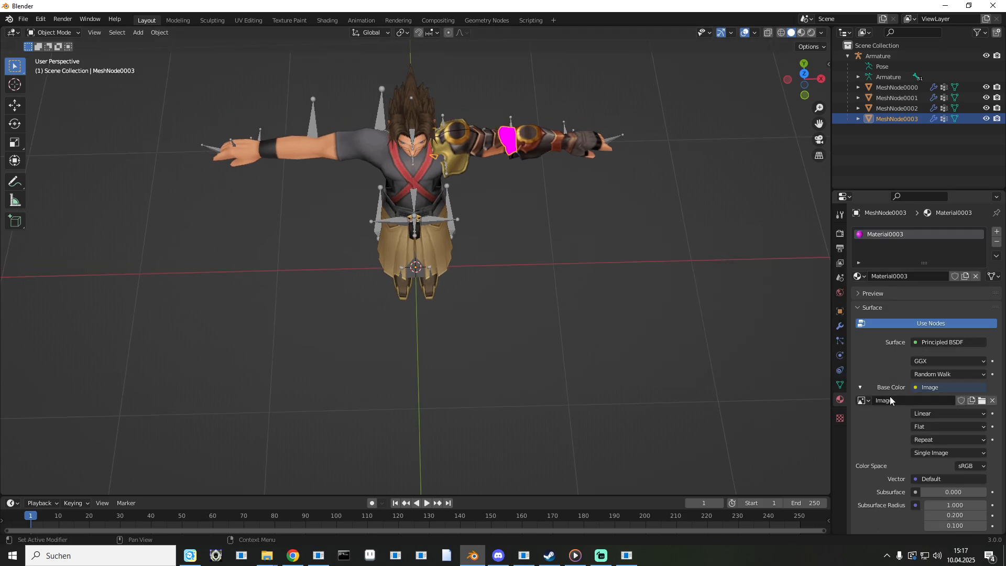
pyautogui.click(981, 401)
pyautogui.doubleClick(396, 220)
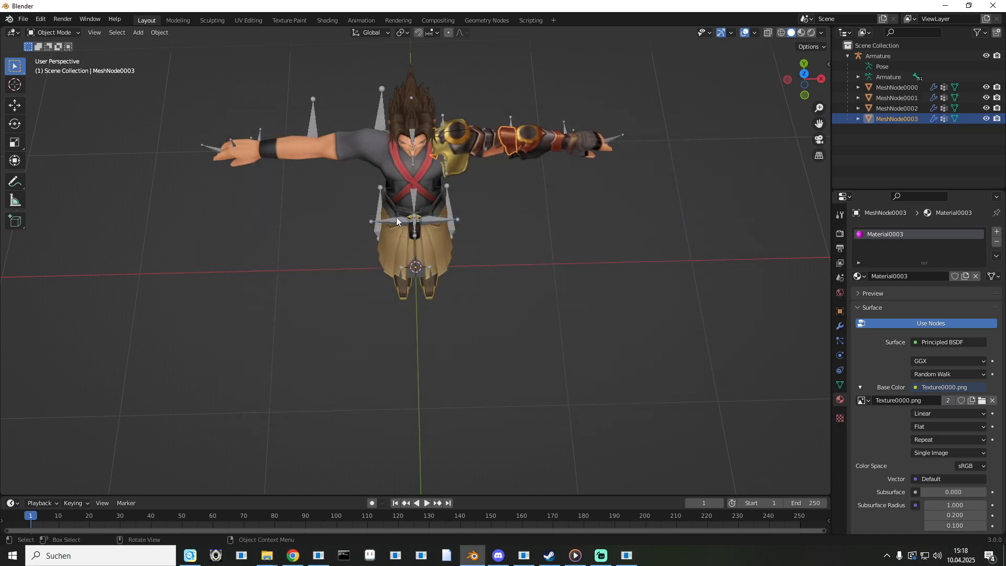
# Import the Earthshaker Keyblade model as FBX into the scene with Terra.
pyautogui.moveTo(495, 267); pyautogui.dragTo(461, 173, button='middle')
pyautogui.scroll(-4, 507, 199)
pyautogui.click(24, 20)
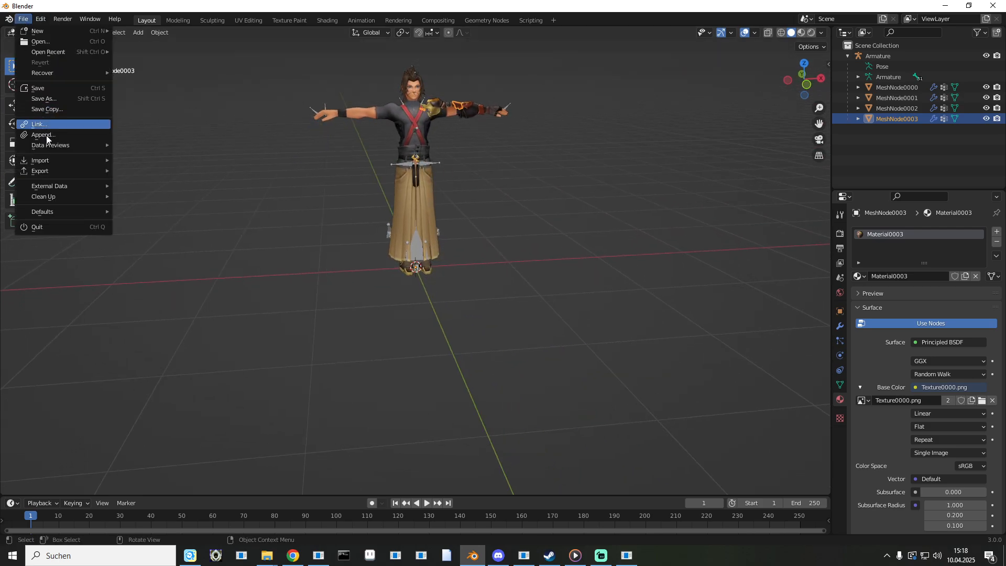
pyautogui.moveTo(51, 160)
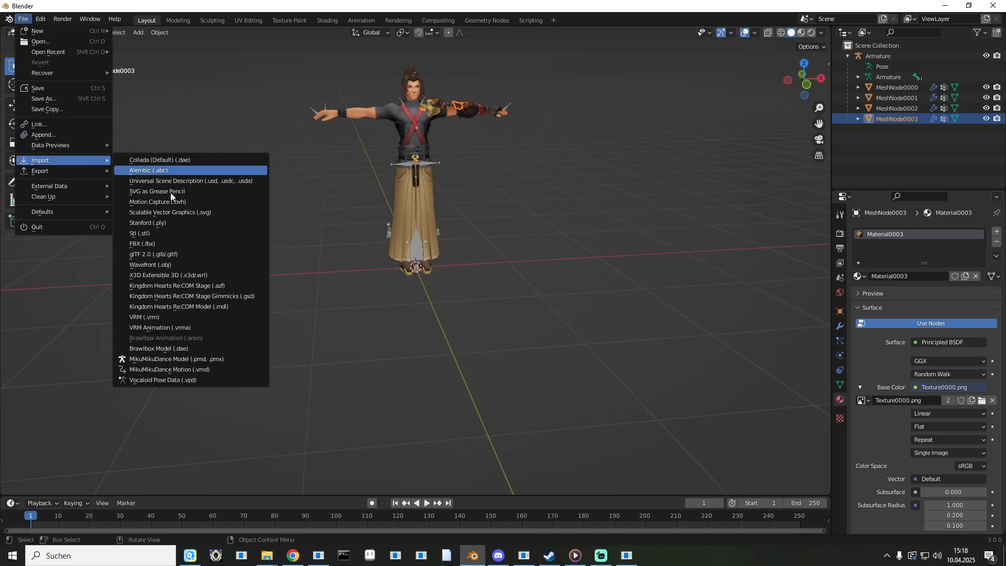
pyautogui.click(168, 247)
pyautogui.doubleClick(390, 166)
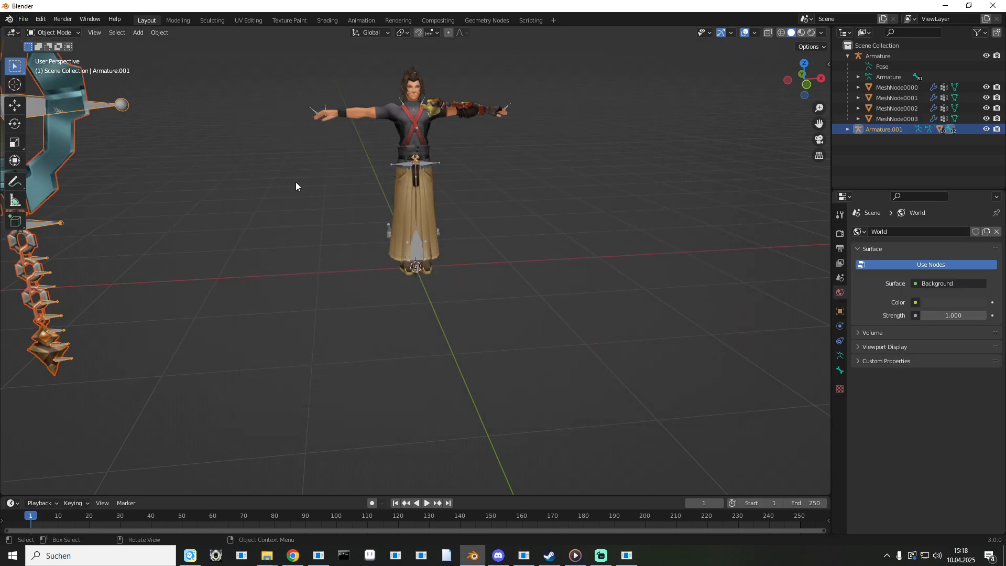
# Delete the Keyblade's armature, Armature.001, while keeping its meshes.
pyautogui.scroll(-9, 300, 188)
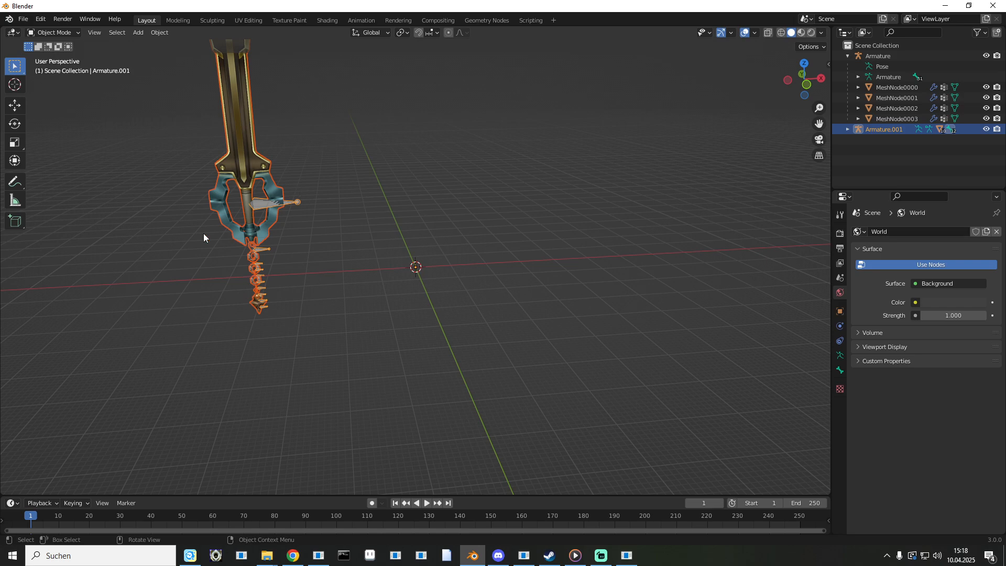
pyautogui.moveTo(401, 244); pyautogui.dragTo(394, 245, button='middle')
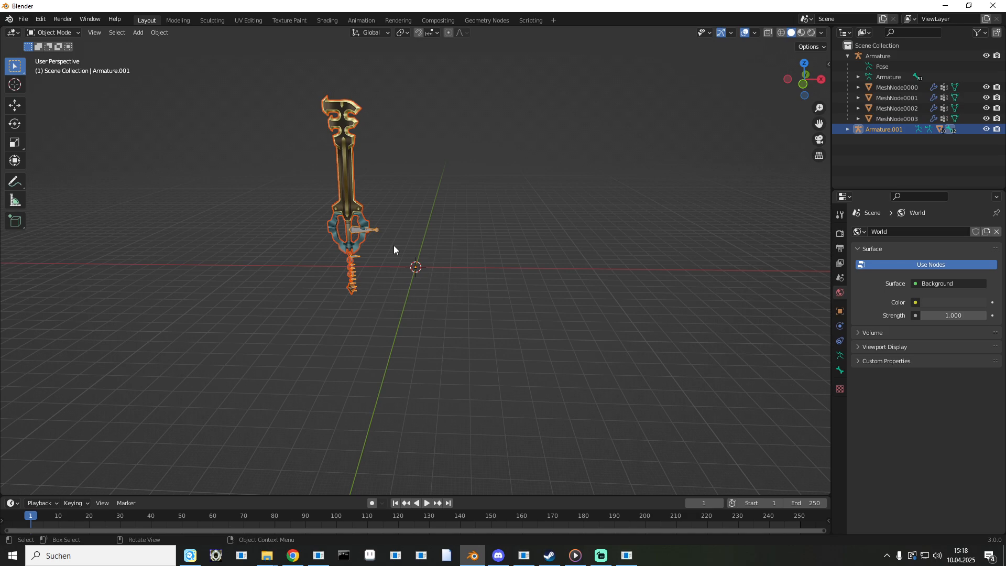
pyautogui.moveTo(383, 245); pyautogui.dragTo(395, 248, button='middle')
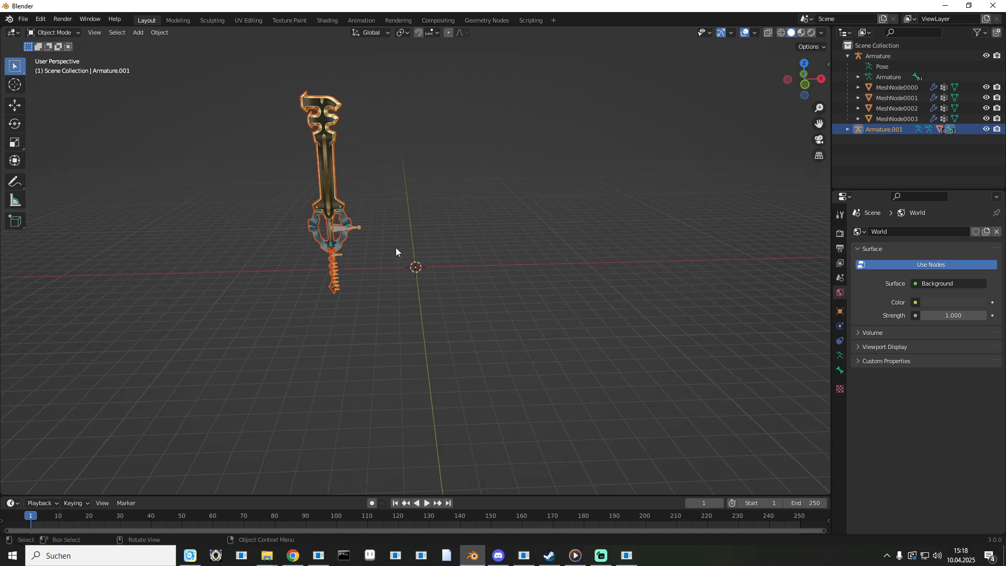
pyautogui.press('Delete')
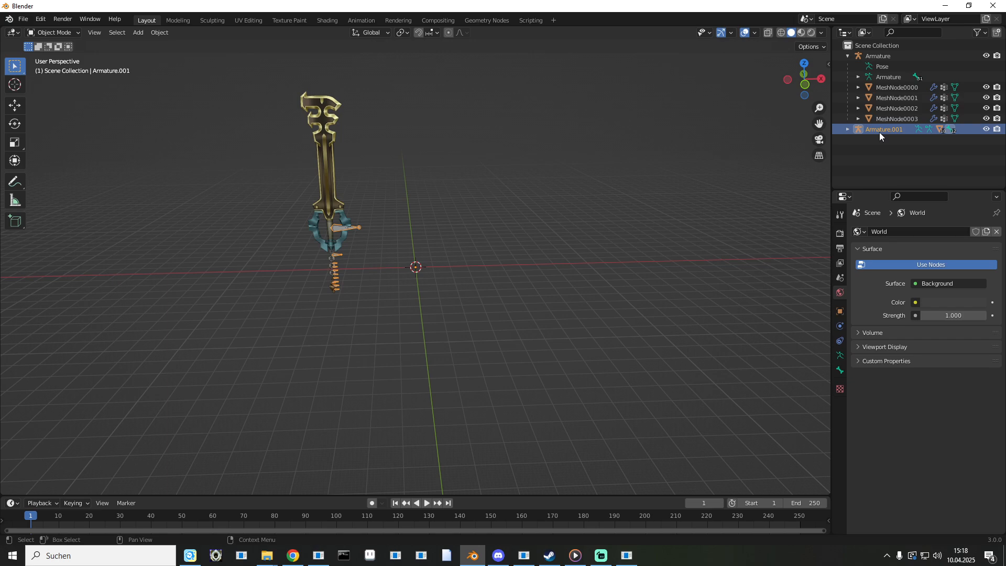
# Delete the Keyblade's keychain meshes, MeshNode0000.1 through MeshNode0000.8.
pyautogui.scroll(-2, 879, 132)
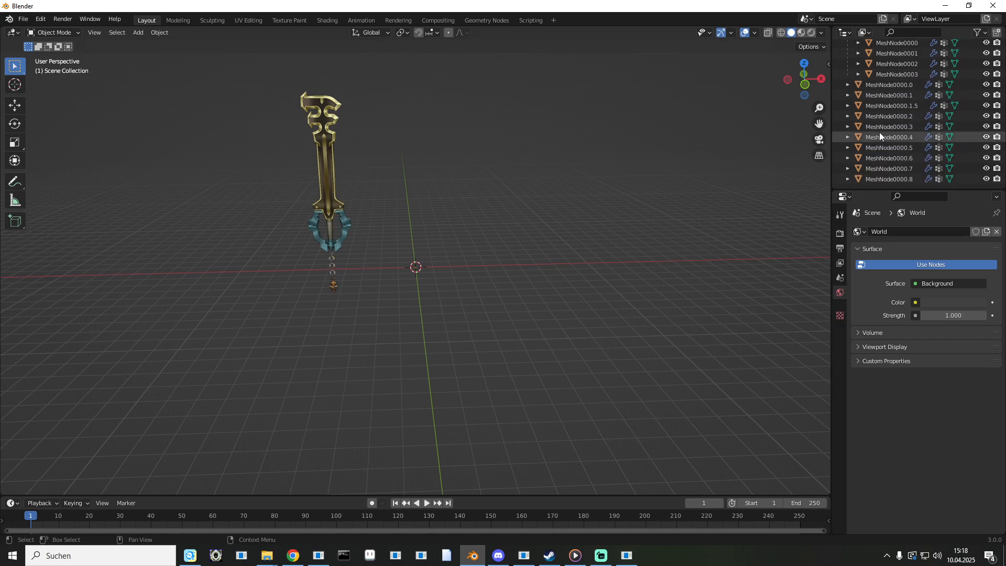
pyautogui.click(880, 88)
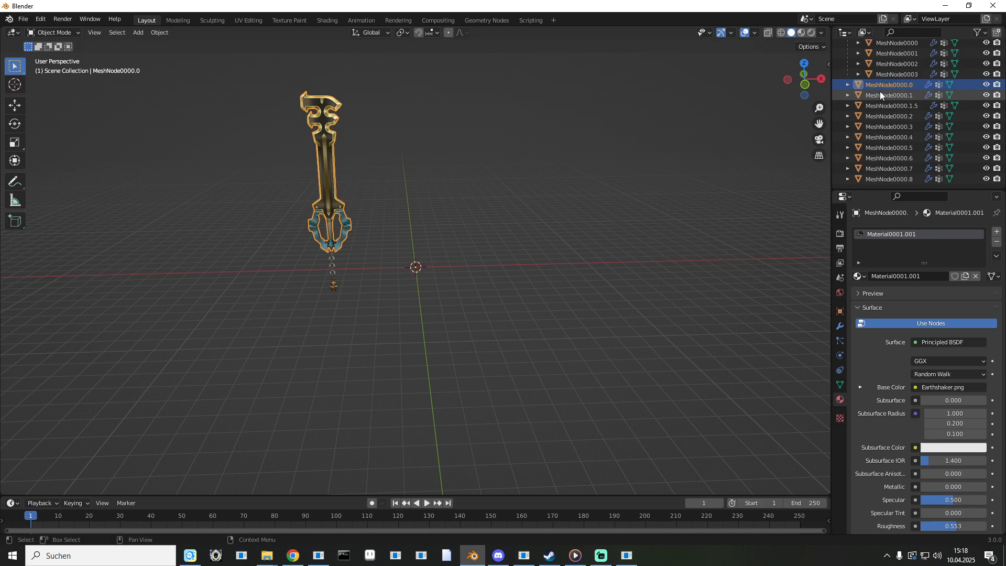
pyautogui.click(885, 99)
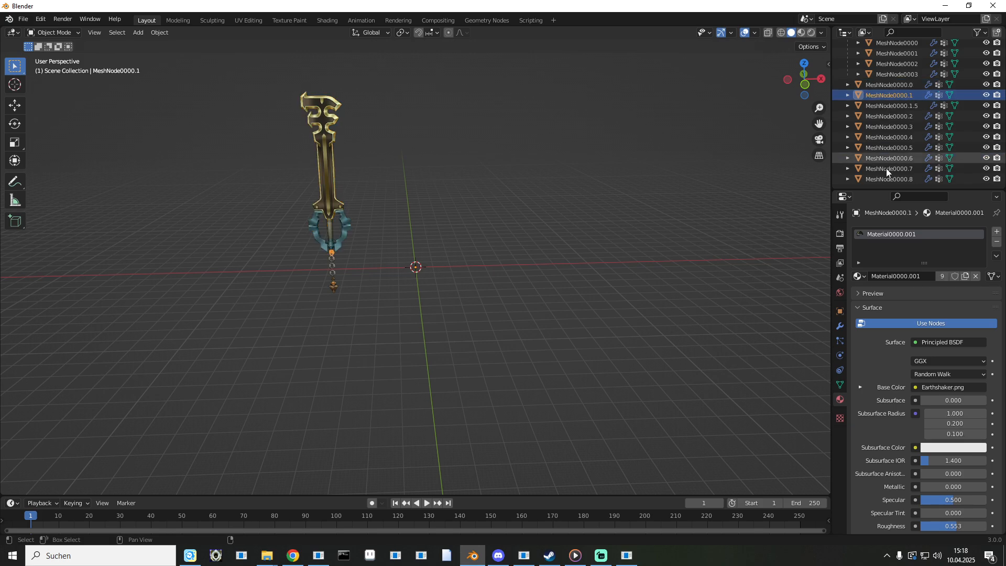
pyautogui.keyDown('shift'); pyautogui.click(887, 177); pyautogui.keyUp('shift')
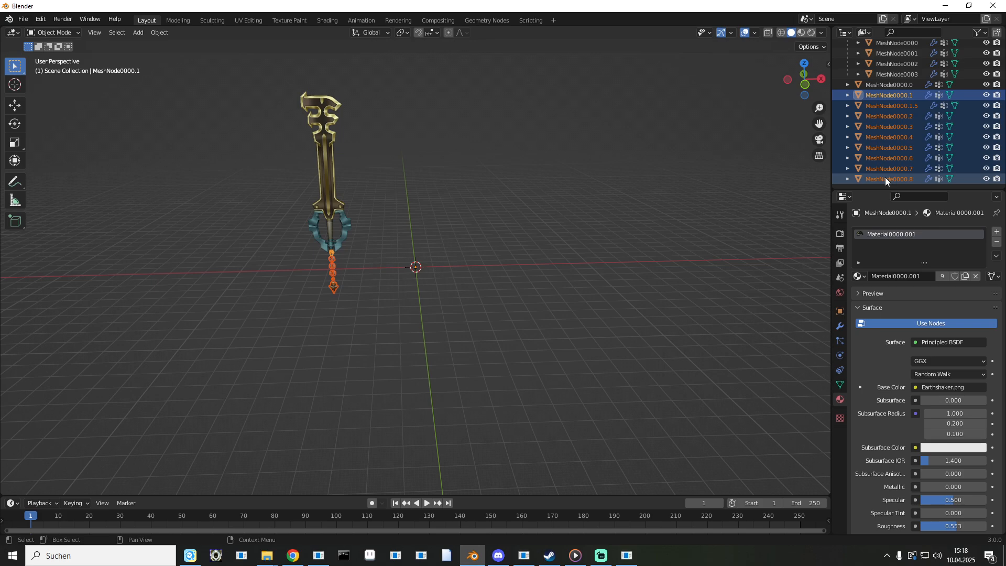
pyautogui.press('Delete')
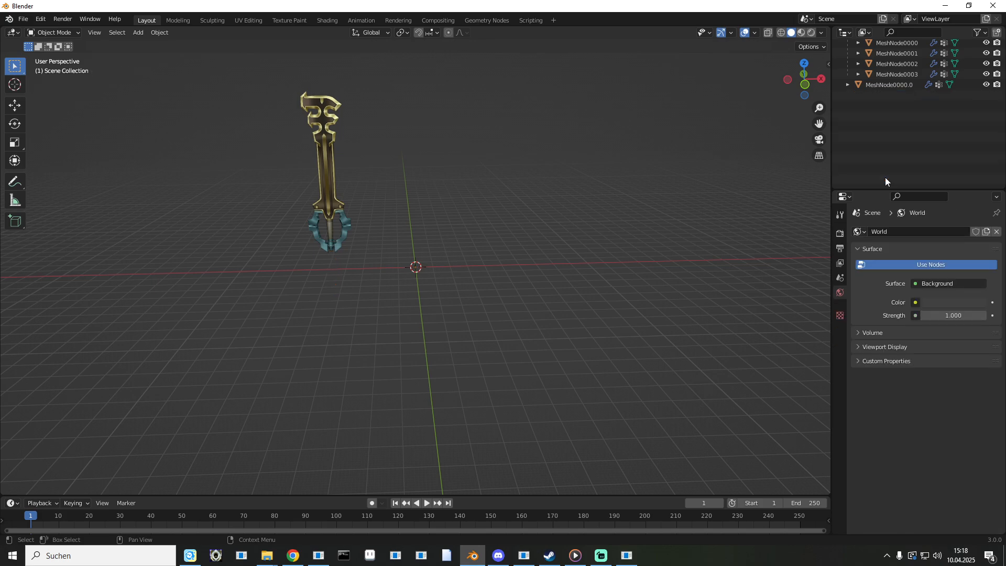
# Remove the Armature modifier and the vertex groups Bone0002 and Bone0003 from the Keyblade mesh MeshNode0000.0.
pyautogui.click(893, 129)
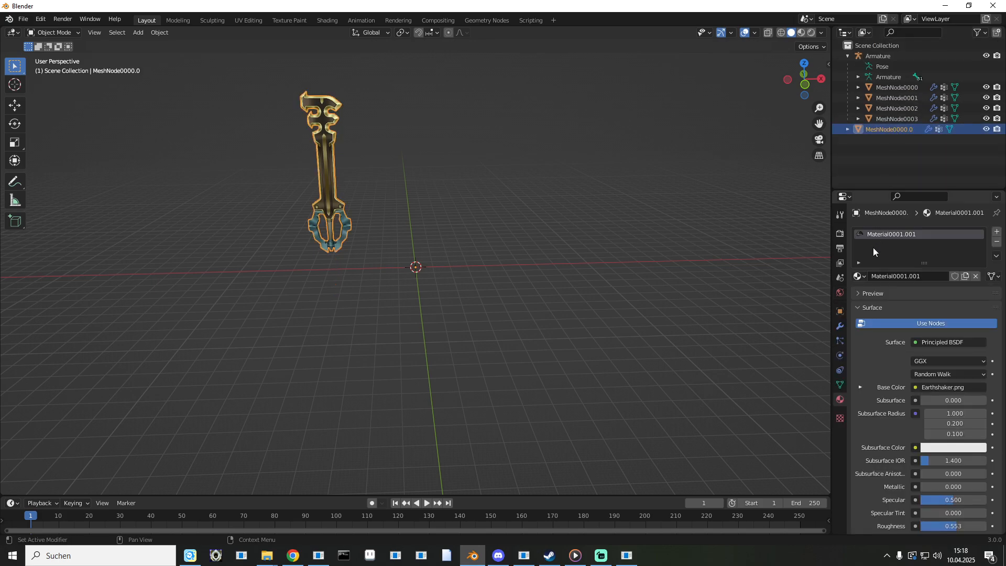
pyautogui.click(839, 327)
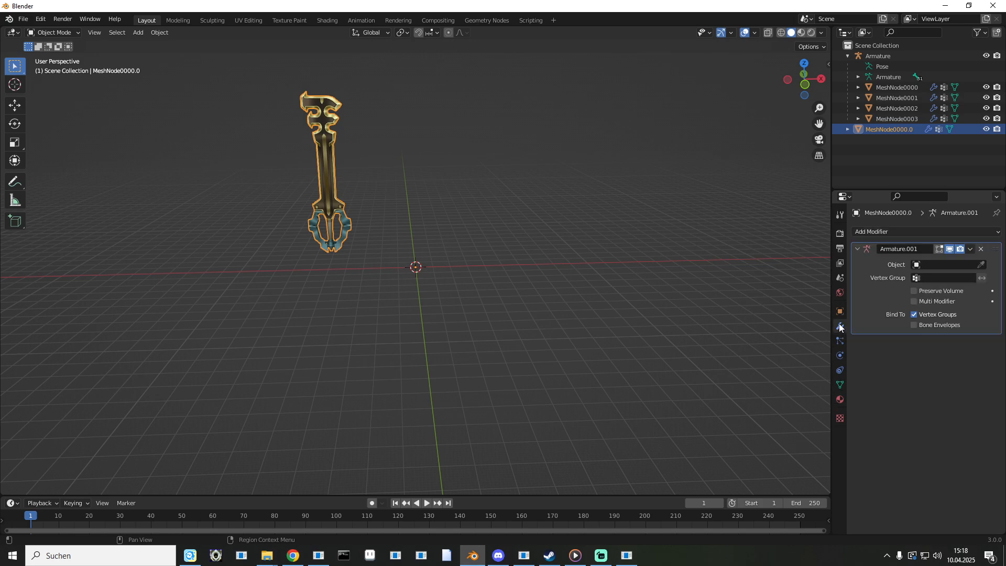
pyautogui.click(980, 249)
pyautogui.click(840, 384)
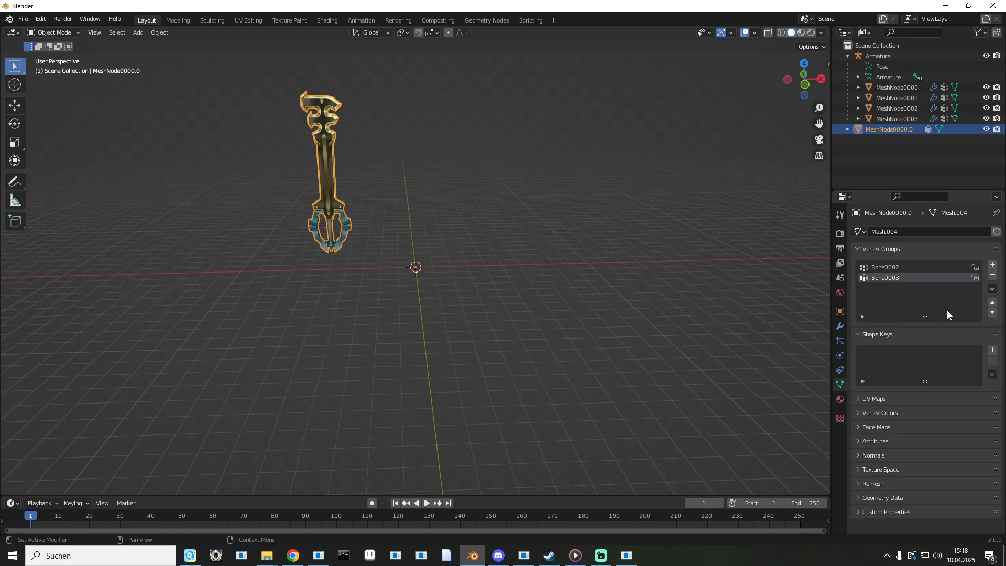
pyautogui.click(990, 275)
pyautogui.click(990, 276)
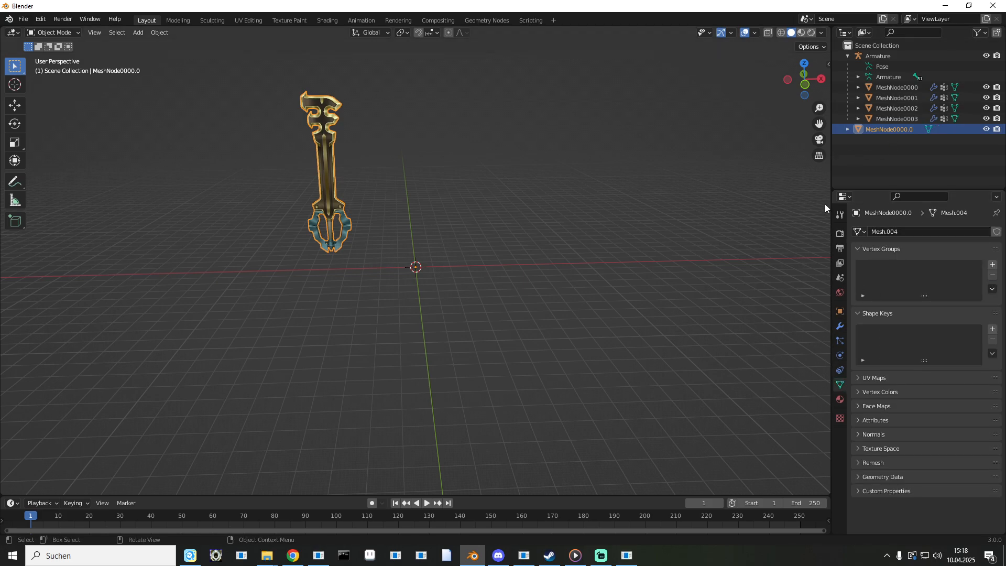
# Add an Armature modifier to the Keyblade mesh MeshNode0000.0 with Terra's Armature as its object.
pyautogui.click(839, 326)
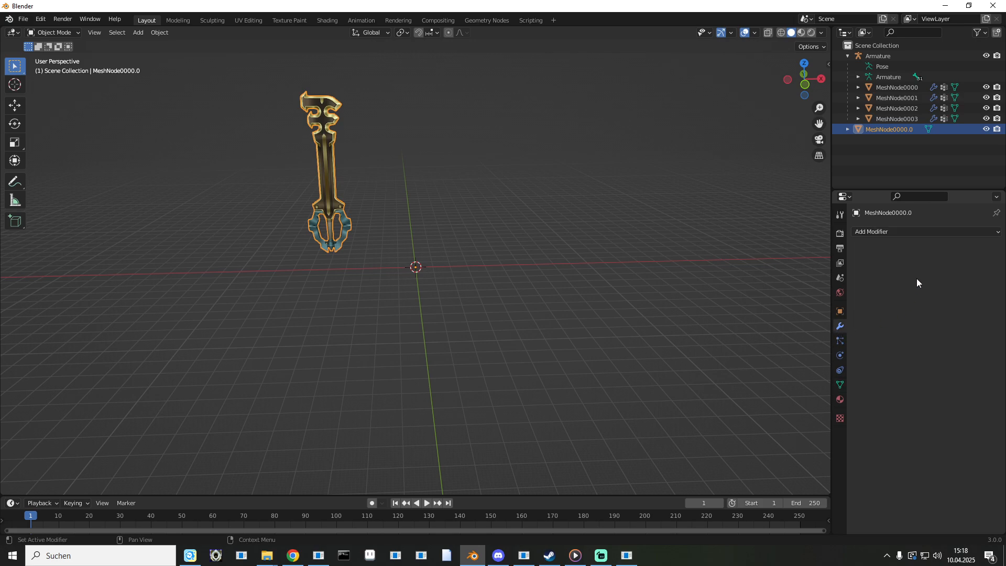
pyautogui.click(910, 233)
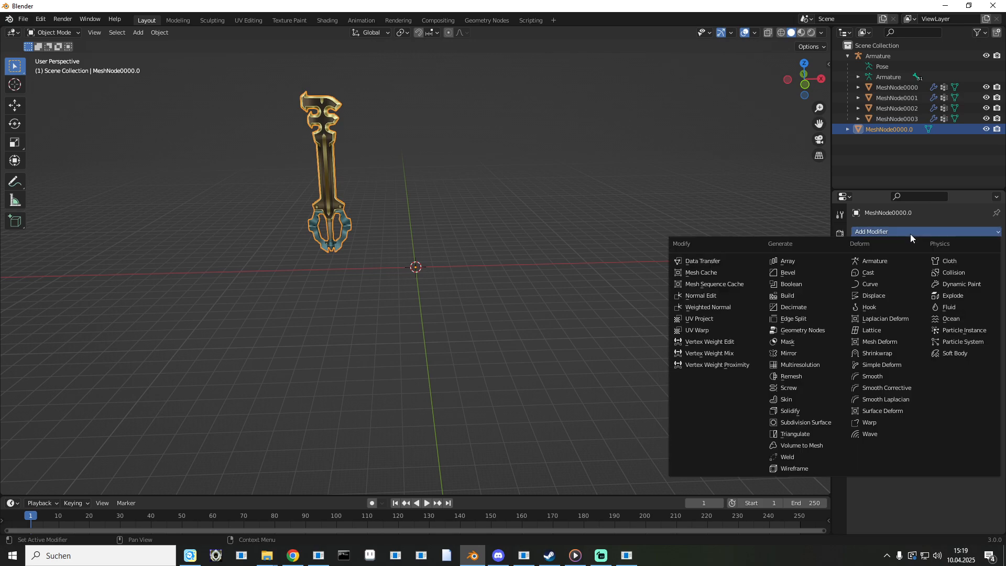
pyautogui.click(888, 258)
pyautogui.click(923, 264)
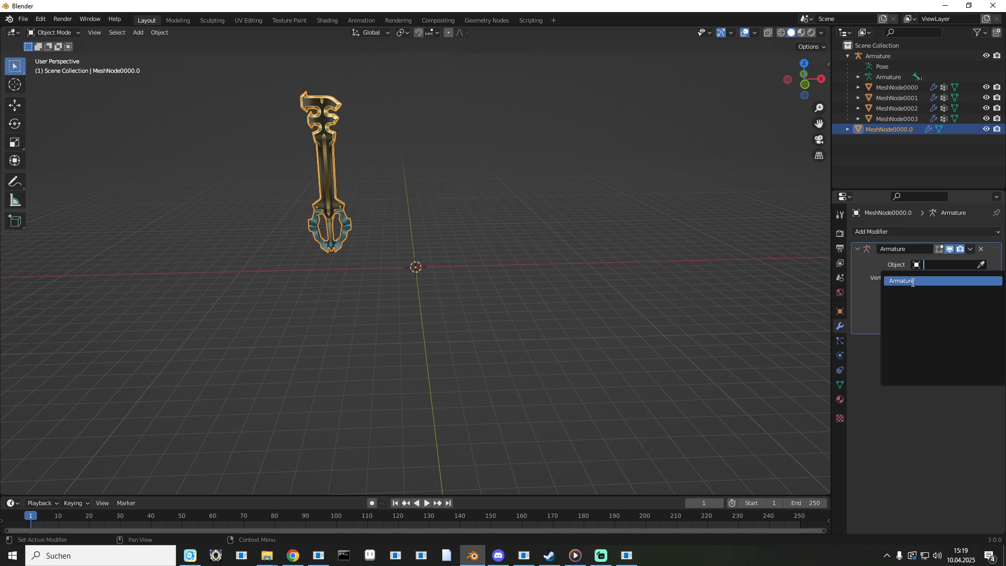
pyautogui.click(912, 281)
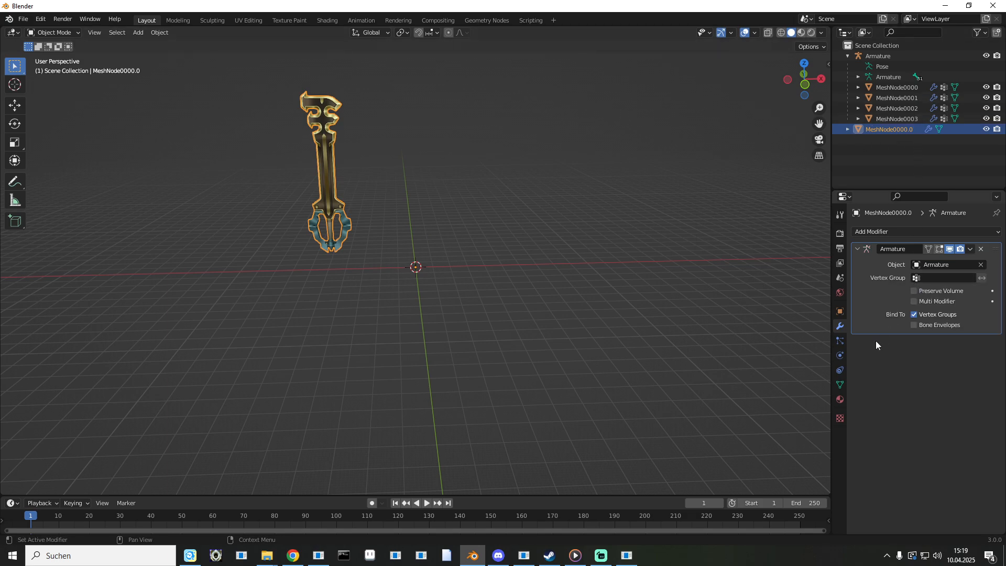
# Set the Keyblade mesh's X, Y and Z scale to 0.01 to match Terra's size.
pyautogui.click(840, 311)
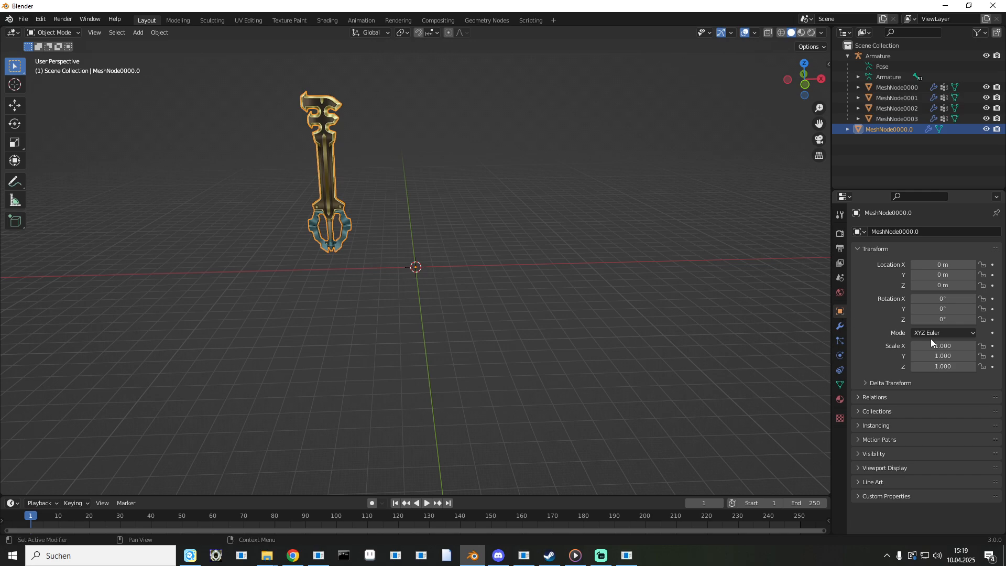
pyautogui.click(947, 345)
pyautogui.write('0.01')
pyautogui.hotkey('ctrl', 'a')
pyautogui.hotkey('ctrl', 'c')
pyautogui.press('Tab')
pyautogui.hotkey('ctrl', 'v')
pyautogui.press('Tab')
pyautogui.hotkey('ctrl', 'v')
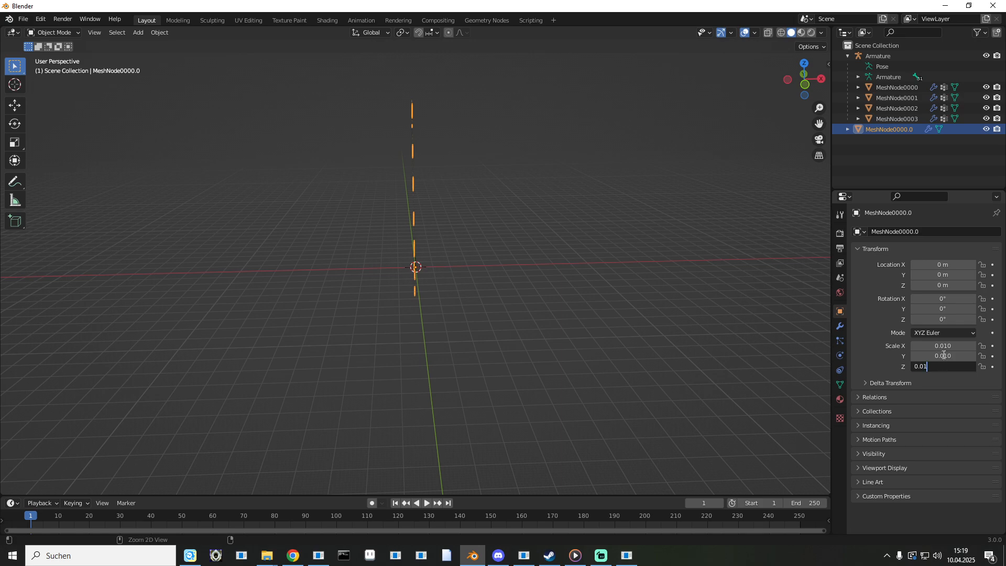
pyautogui.press('Return')
pyautogui.scroll(14, 535, 267)
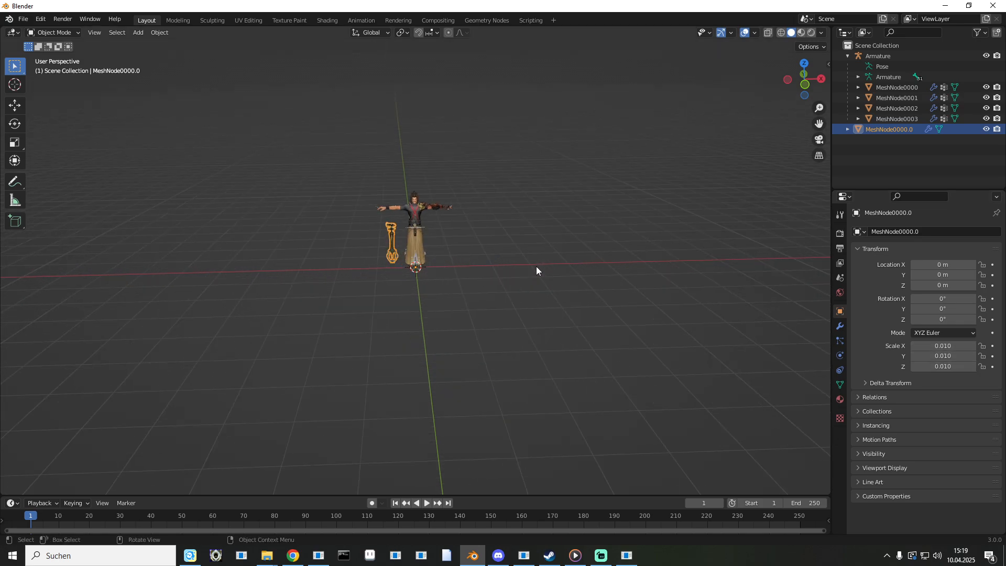
pyautogui.moveTo(378, 217); pyautogui.dragTo(586, 227, button='middle')
pyautogui.scroll(6, 402, 237)
pyautogui.scroll(-5, 402, 241)
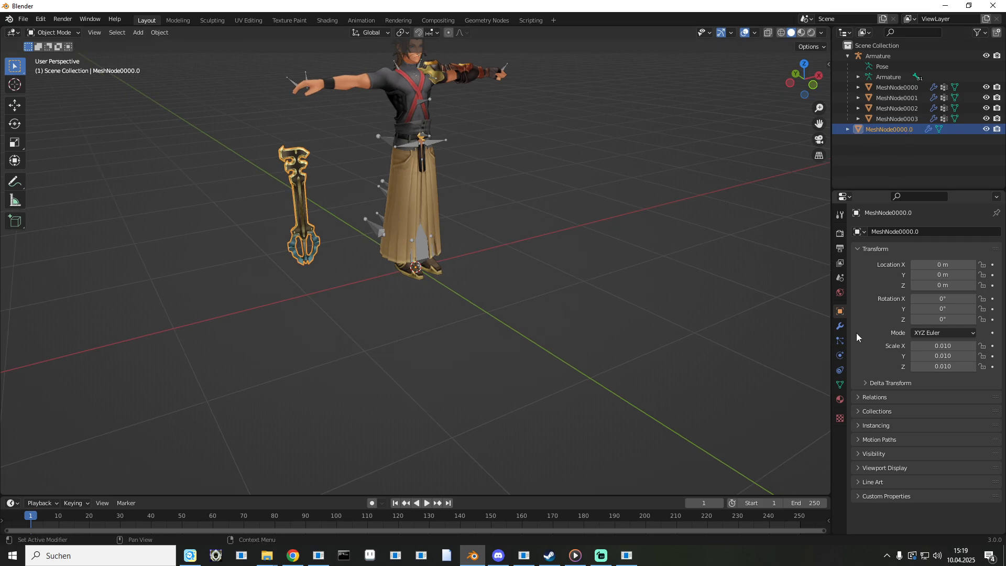
pyautogui.click(839, 384)
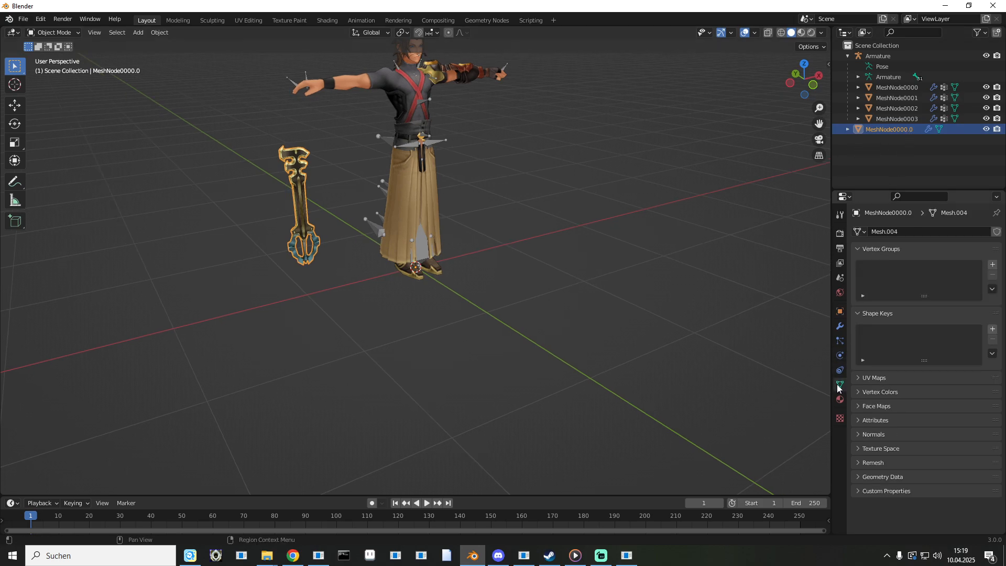
pyautogui.click(839, 326)
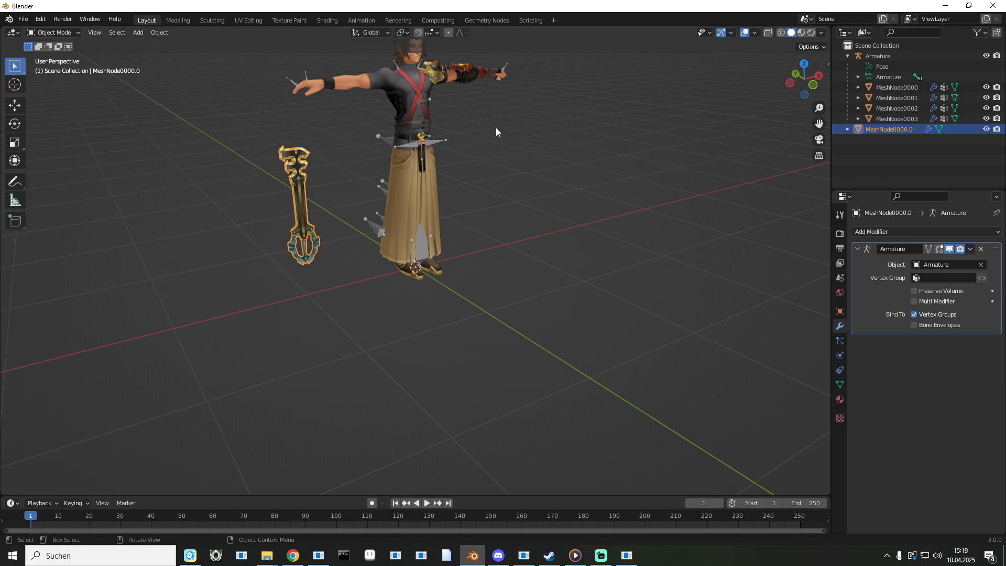
pyautogui.click(888, 86)
pyautogui.moveTo(434, 92); pyautogui.dragTo(421, 95, button='middle')
pyautogui.scroll(-1, 421, 95)
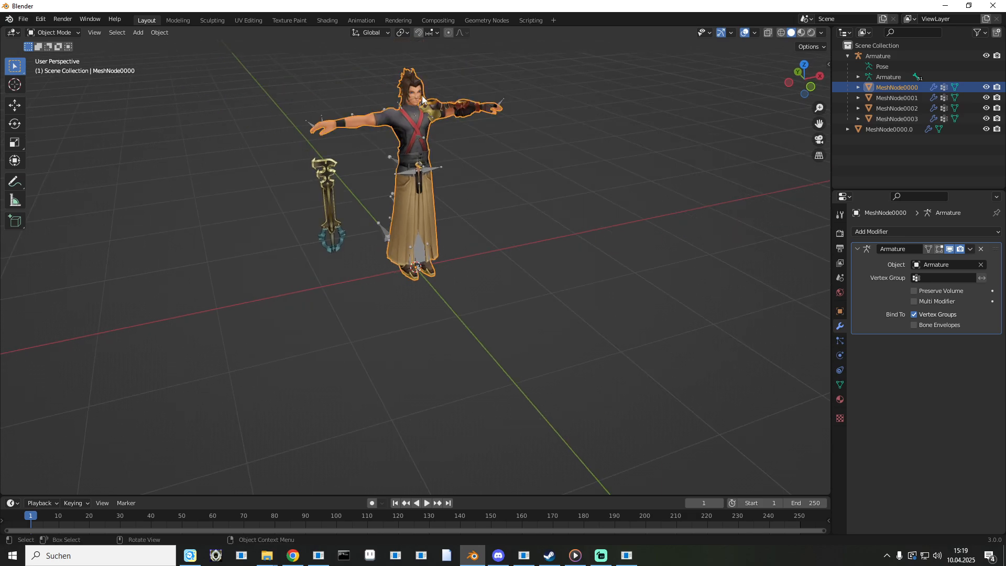
# Make Bone0039 at Terra's bare right hand the active bone in Pose Mode, and return to Object Mode.
pyautogui.moveTo(819, 124); pyautogui.dragTo(828, 222)
pyautogui.moveTo(450, 193); pyautogui.dragTo(479, 136, button='middle')
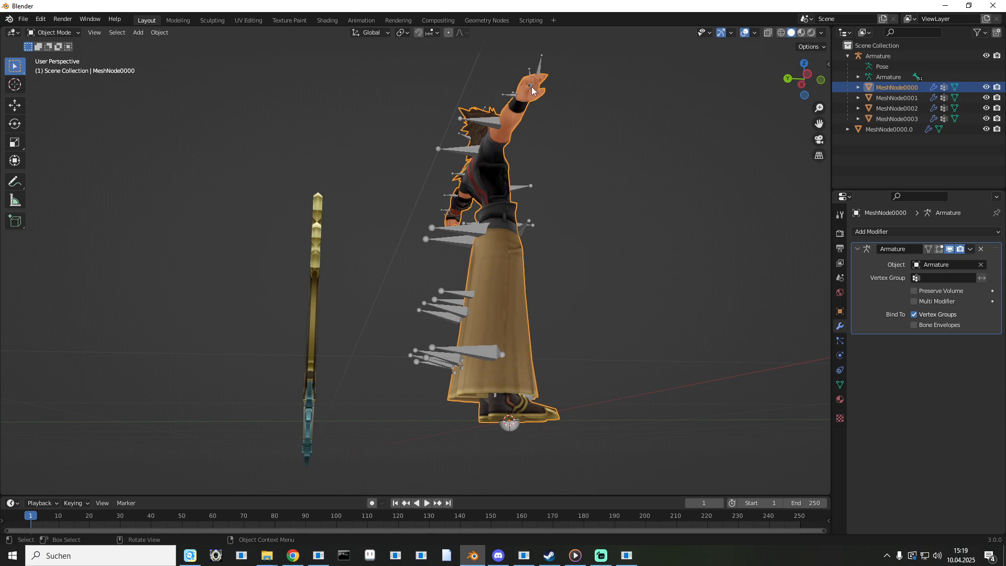
pyautogui.click(45, 33)
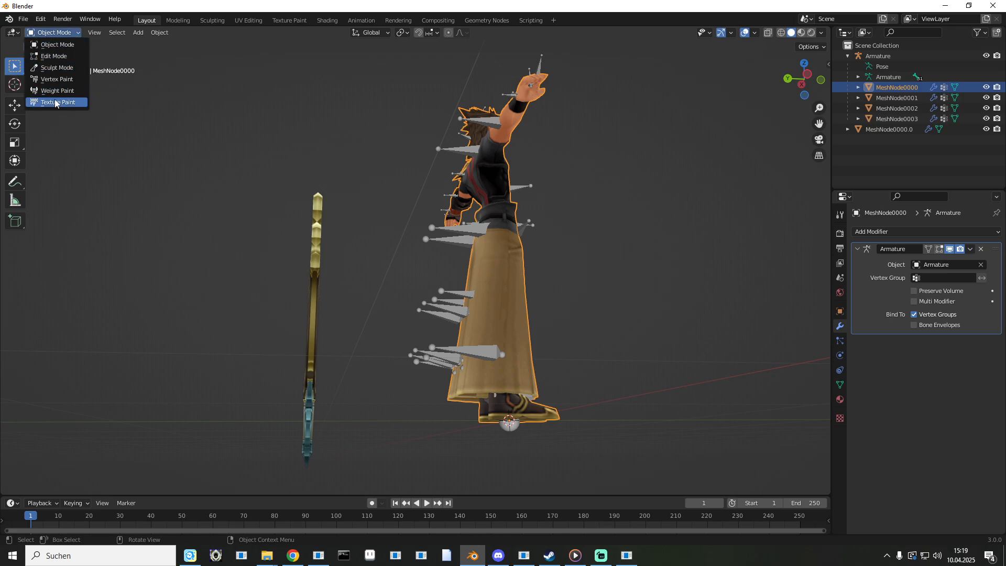
pyautogui.click(492, 121)
pyautogui.click(65, 37)
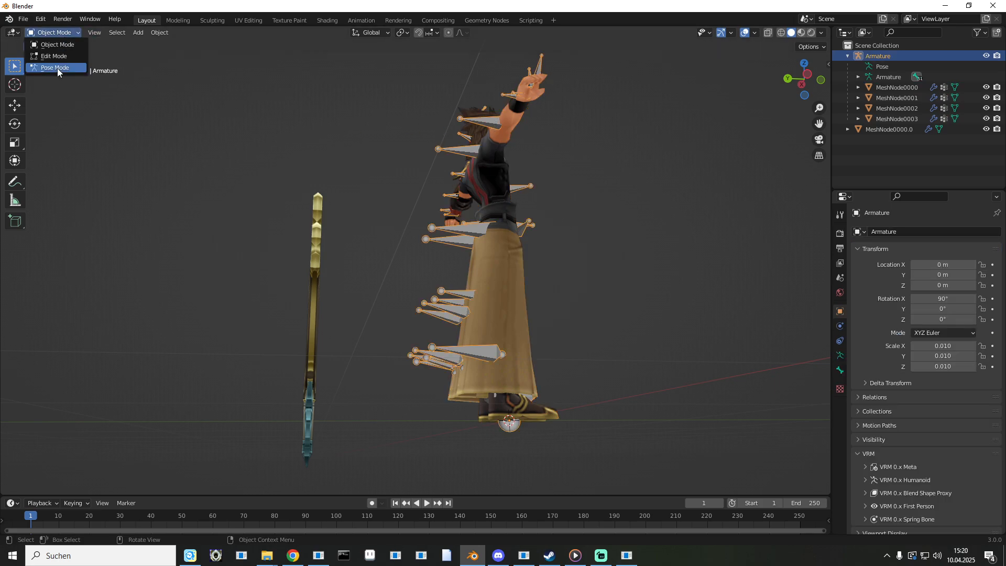
pyautogui.click(58, 68)
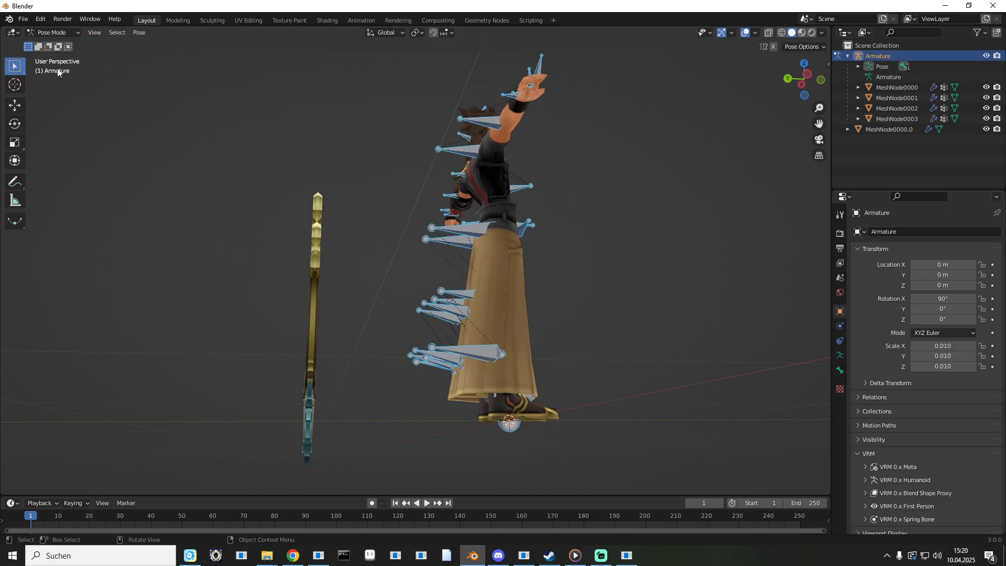
pyautogui.click(531, 88)
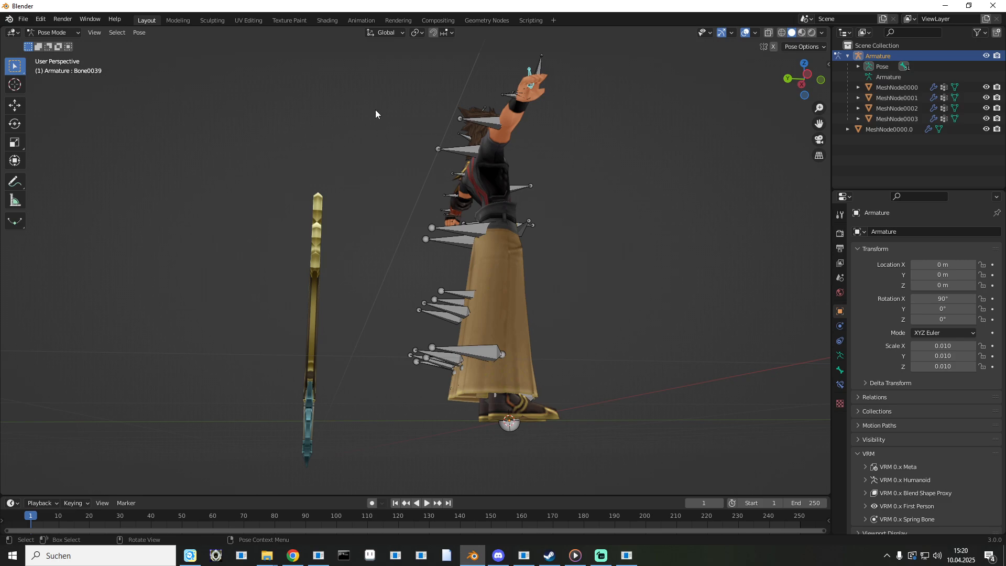
pyautogui.moveTo(375, 109); pyautogui.dragTo(328, 183, button='middle')
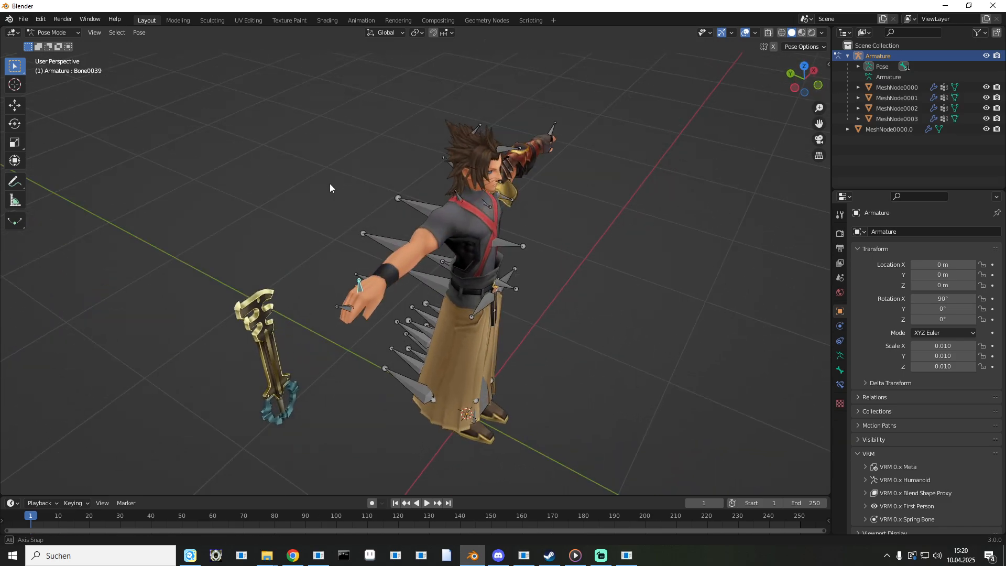
pyautogui.click(59, 33)
pyautogui.click(60, 43)
# Parent the Keyblade mesh MeshNode0000.0 to Terra's Armature using Object (Keep Transform).
pyautogui.moveTo(235, 115); pyautogui.dragTo(418, 343, button='middle')
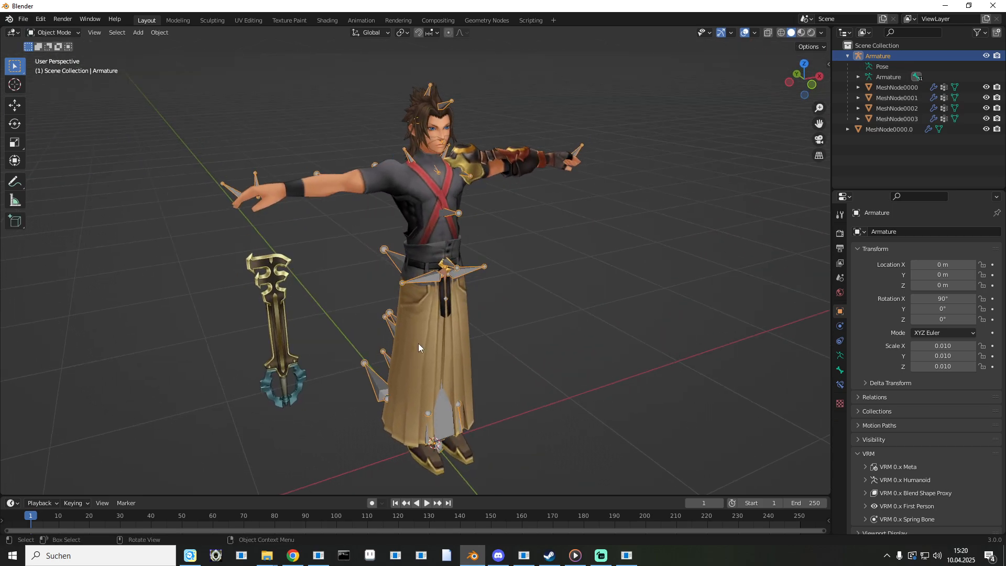
pyautogui.click(282, 350)
pyautogui.scroll(-1, 364, 293)
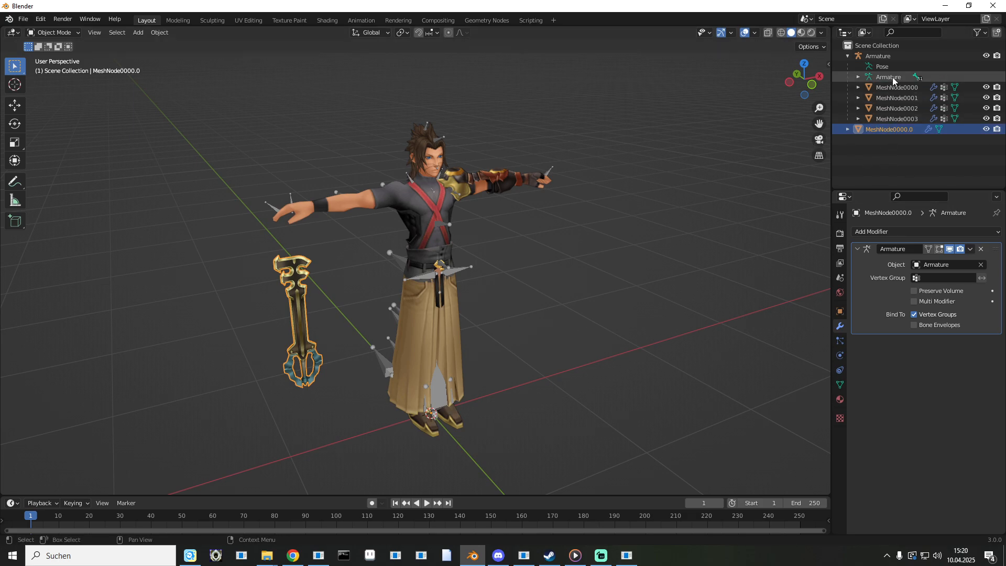
pyautogui.keyDown('ctrl'); pyautogui.click(888, 55); pyautogui.keyUp('ctrl')
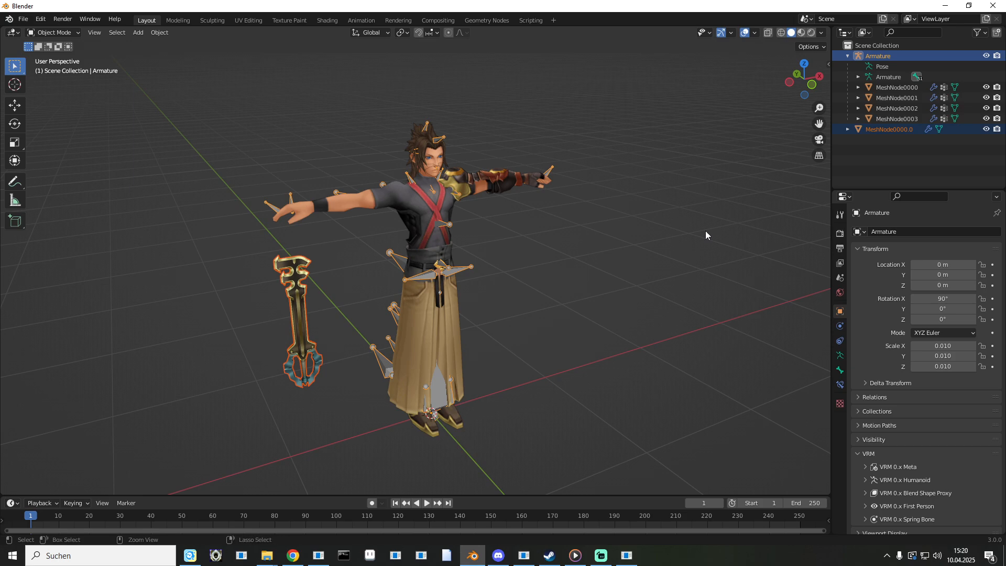
pyautogui.hotkey('ctrl', 'p')
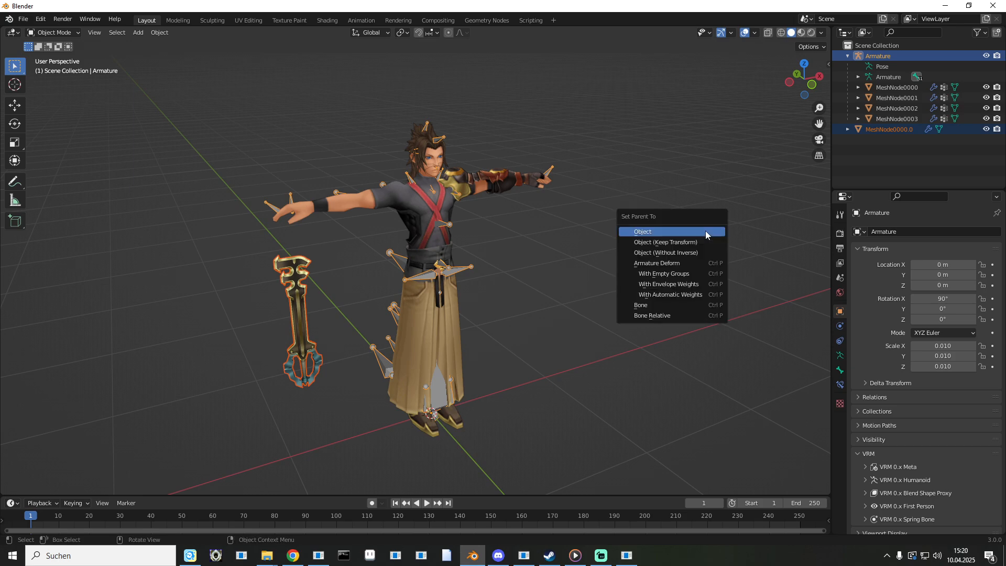
pyautogui.click(657, 243)
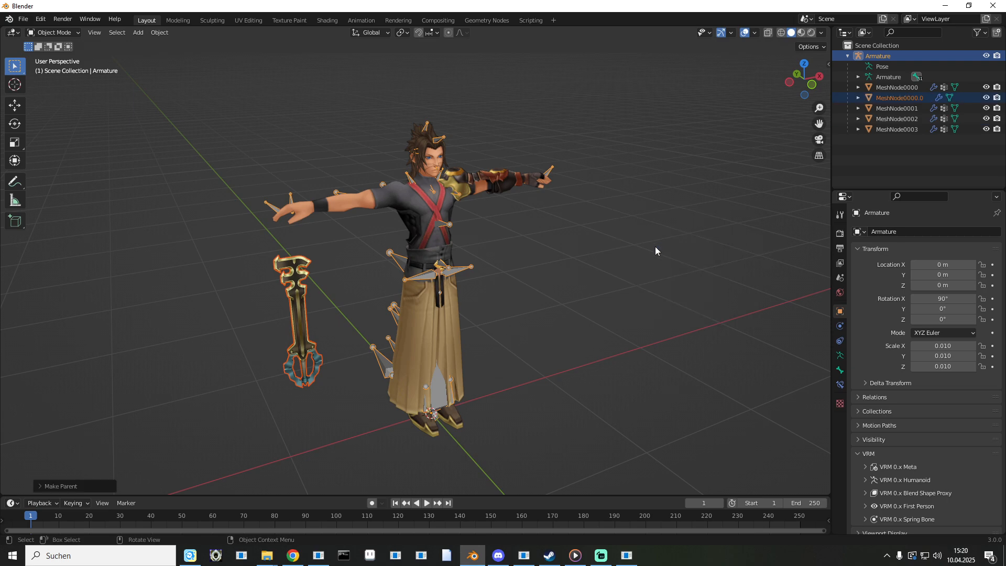
# Rename the mesh MeshNode0000.0 to Keyblade.
pyautogui.click(937, 97)
pyautogui.doubleClick(906, 98)
pyautogui.write('Keyblade')
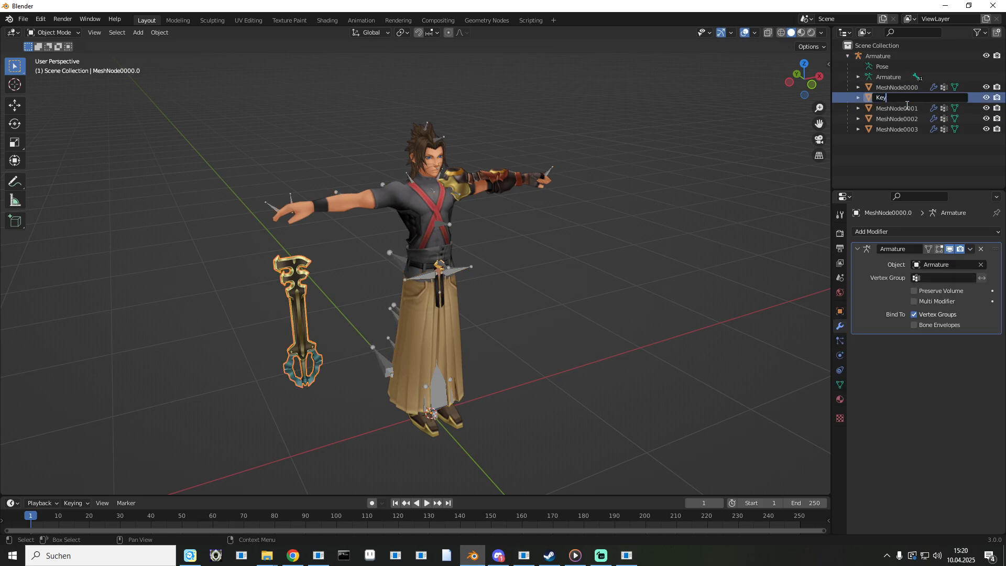
pyautogui.press('Return')
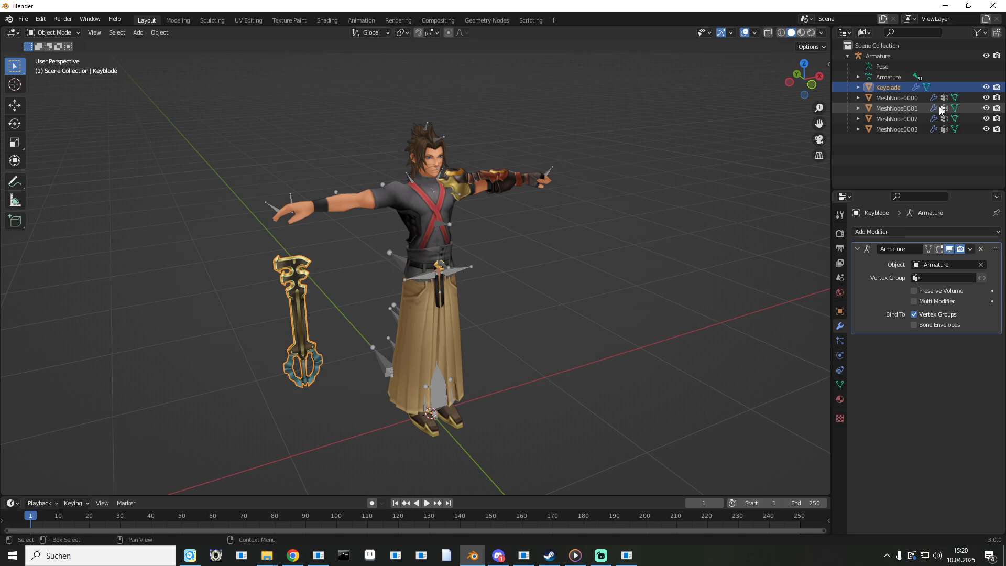
# Weight paint the Keyblade's shaft for Bone0039 with a weight of 1.000.
pyautogui.click(839, 385)
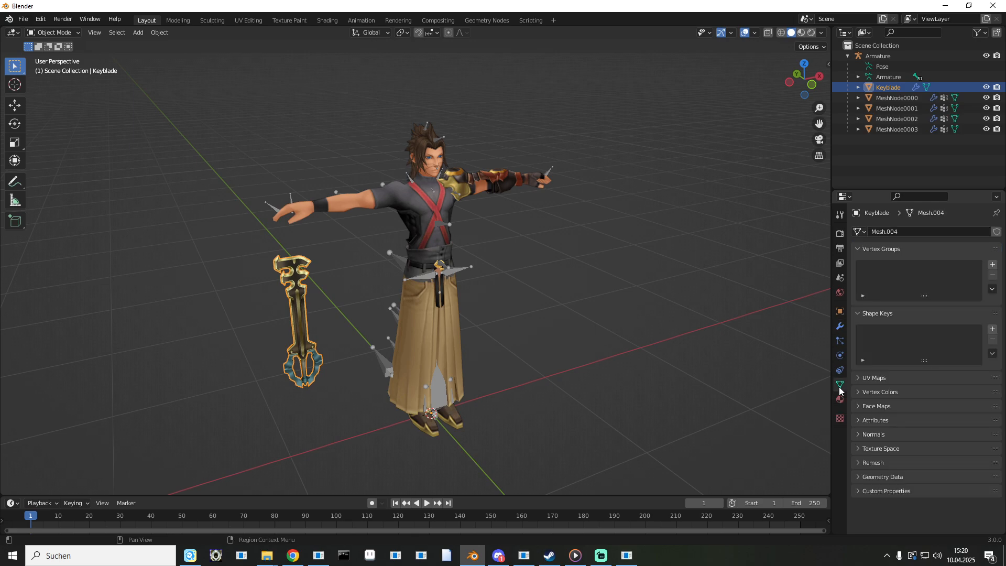
pyautogui.click(64, 34)
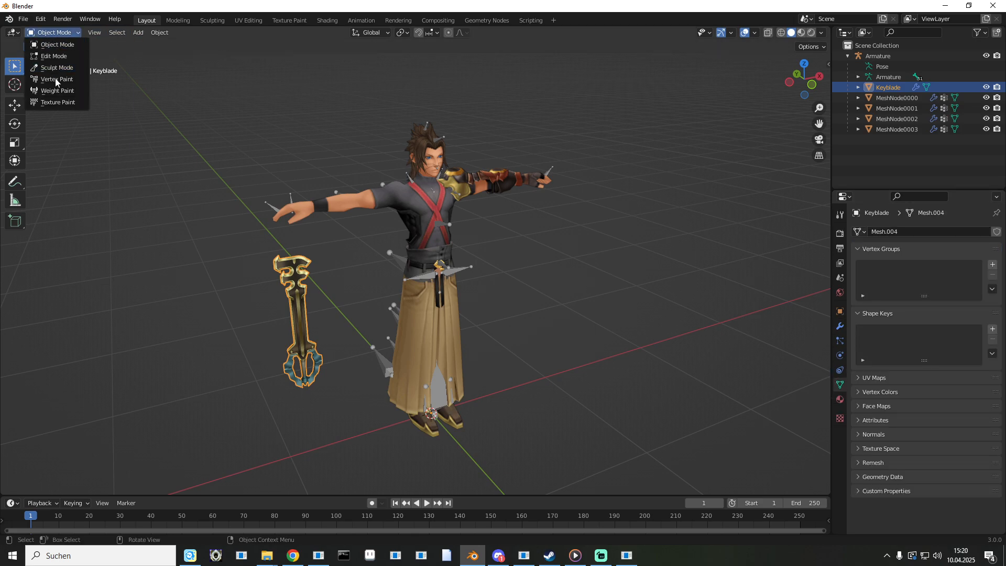
pyautogui.click(59, 92)
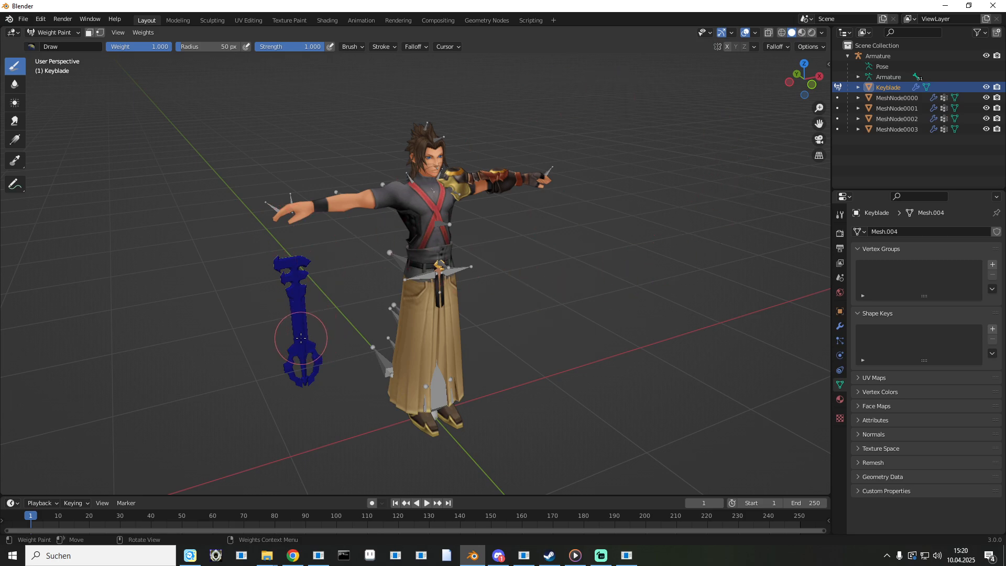
pyautogui.moveTo(294, 344)
pyautogui.mouseDown()
pyautogui.moveTo(298, 314)
pyautogui.moveTo(304, 348)
pyautogui.moveTo(299, 297)
pyautogui.moveTo(292, 312)
pyautogui.mouseUp()
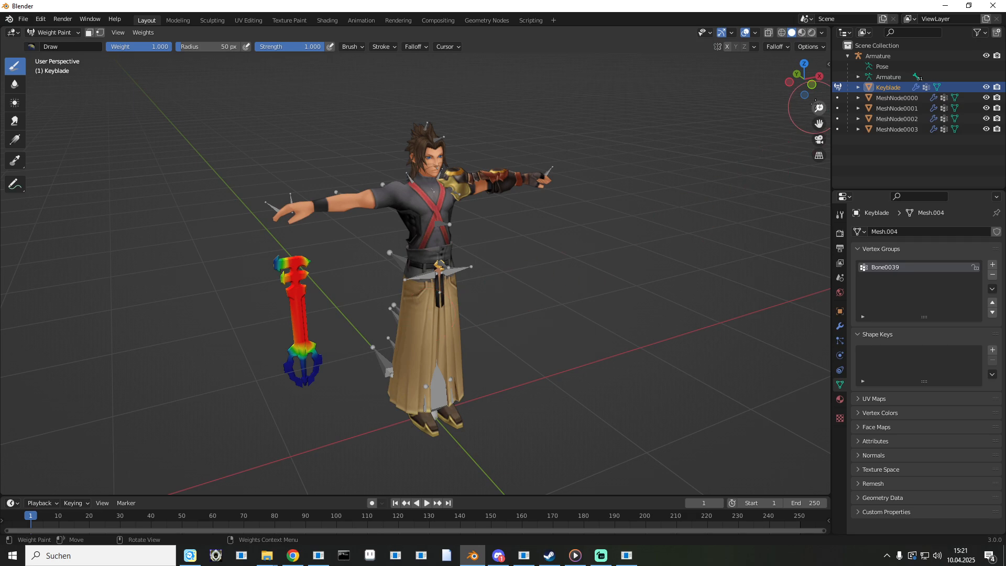
pyautogui.click(858, 77)
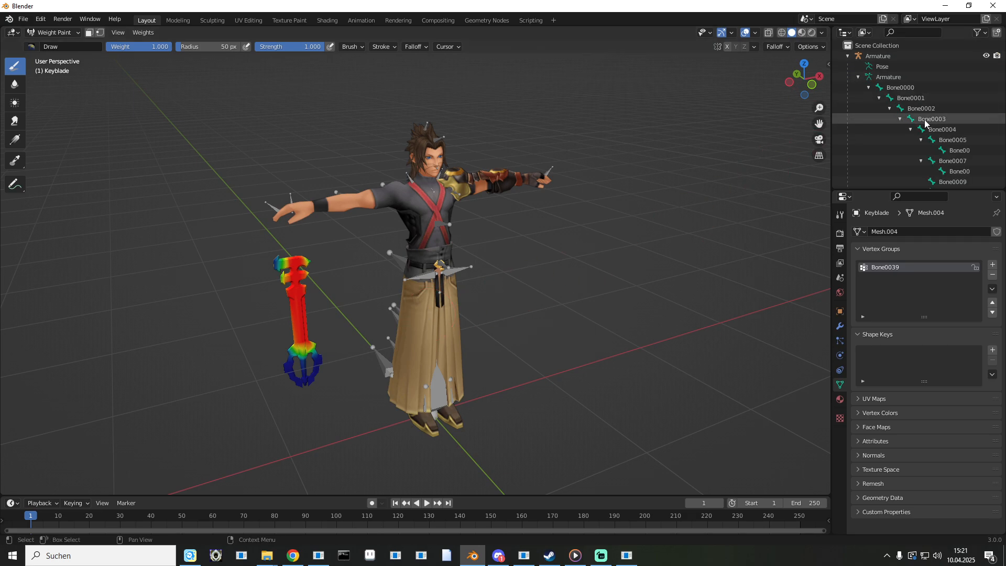
pyautogui.click(945, 118)
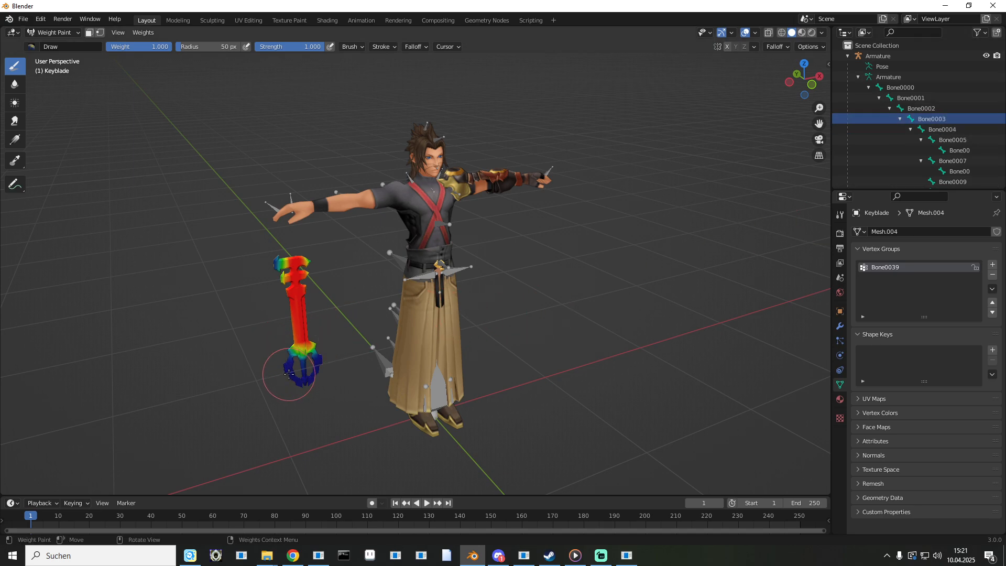
pyautogui.moveTo(289, 374)
pyautogui.mouseDown()
pyautogui.moveTo(299, 382)
pyautogui.moveTo(292, 386)
pyautogui.moveTo(346, 366)
pyautogui.moveTo(298, 359)
pyautogui.mouseUp()
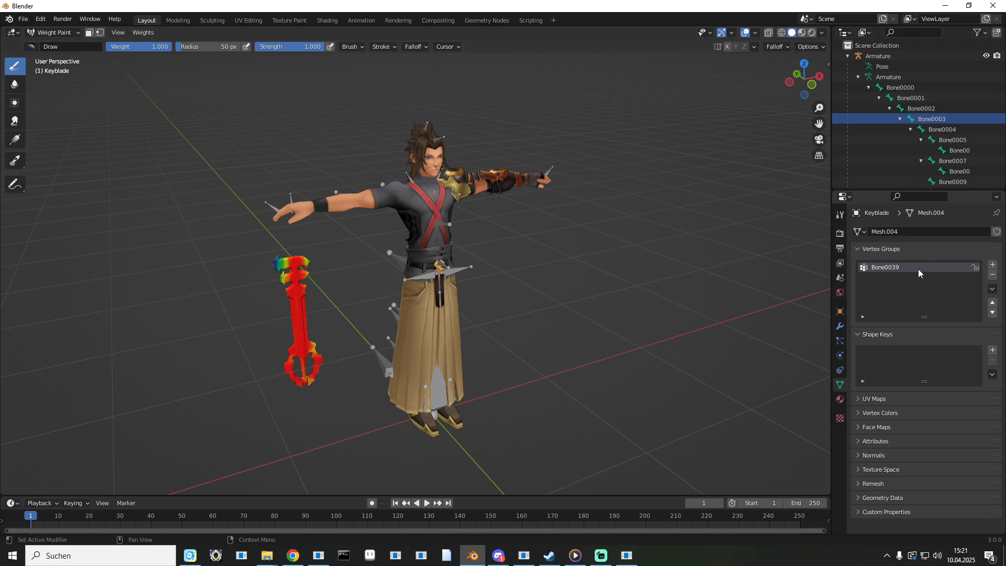
pyautogui.click(992, 275)
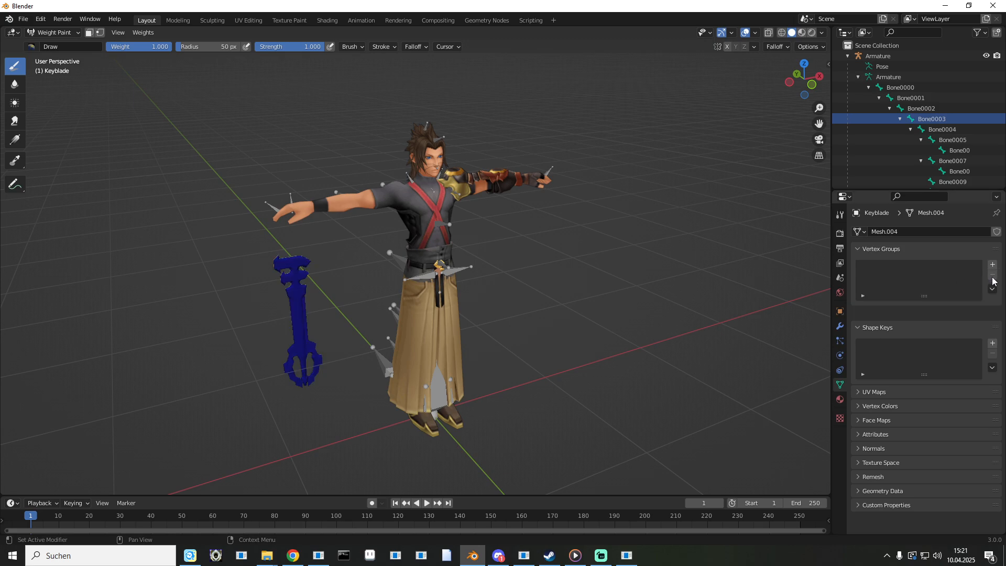
pyautogui.moveTo(295, 318)
pyautogui.mouseDown()
pyautogui.moveTo(301, 276)
pyautogui.moveTo(297, 309)
pyautogui.mouseUp()
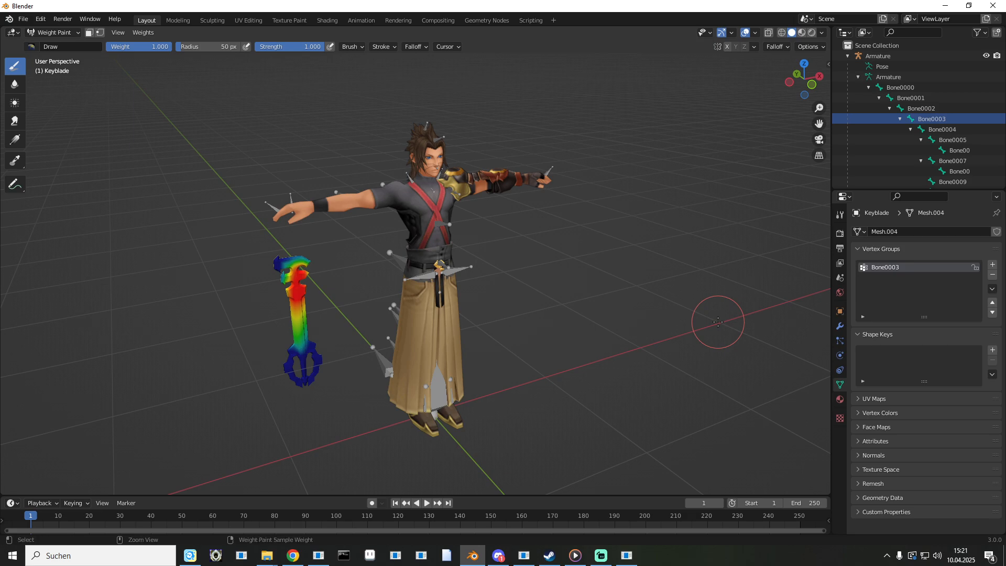
pyautogui.hotkey('ctrl', 'z')
pyautogui.hotkey('ctrl', 'z')
pyautogui.hotkey('ctrl', 'z')
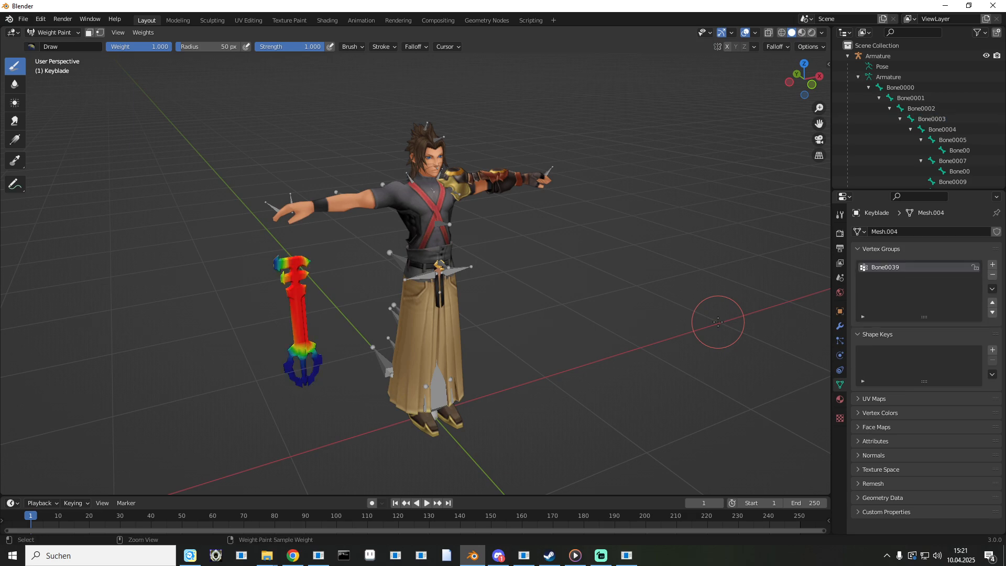
# Weight paint the remaining parts of the Keyblade, from its teeth to its handle, for Bone0039 at weight 1.000.
pyautogui.moveTo(280, 255)
pyautogui.mouseDown()
pyautogui.moveTo(275, 275)
pyautogui.moveTo(313, 394)
pyautogui.moveTo(292, 292)
pyautogui.moveTo(300, 336)
pyautogui.mouseUp()
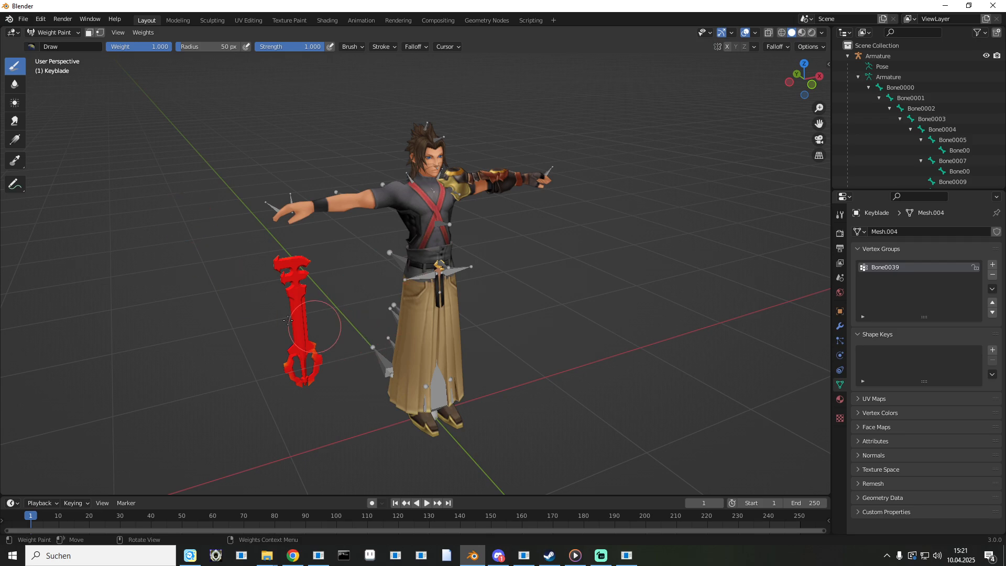
# Assign all of the Keyblade's vertices to the Bone0039 vertex group at weight 1.000 and check the coverage in Weight Paint mode.
pyautogui.moveTo(296, 321)
pyautogui.mouseDown(button='middle')
pyautogui.moveTo(375, 291)
pyautogui.moveTo(292, 325)
pyautogui.mouseUp(button='middle')
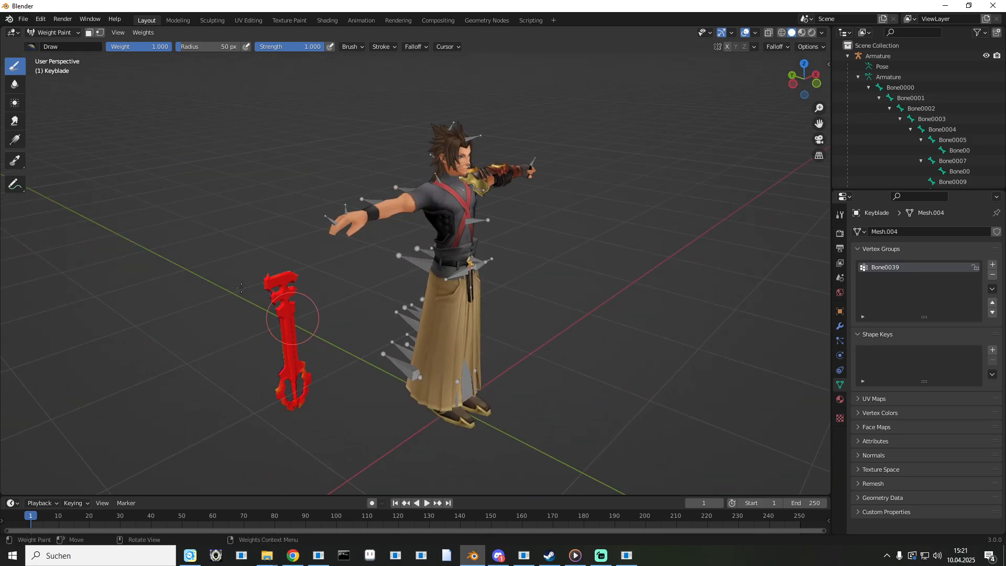
pyautogui.click(52, 33)
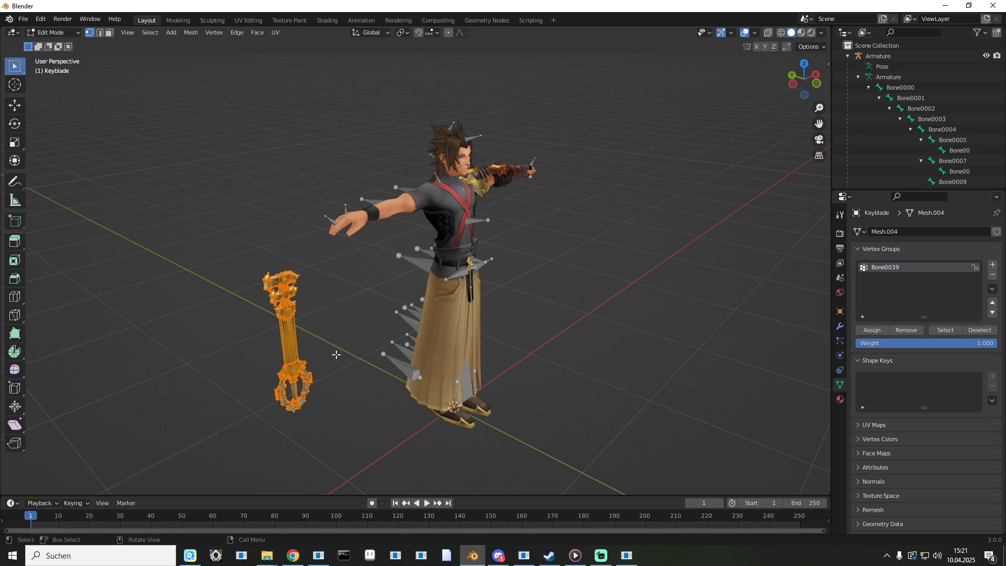
pyautogui.moveTo(336, 354); pyautogui.dragTo(463, 343, button='middle')
pyautogui.click(872, 331)
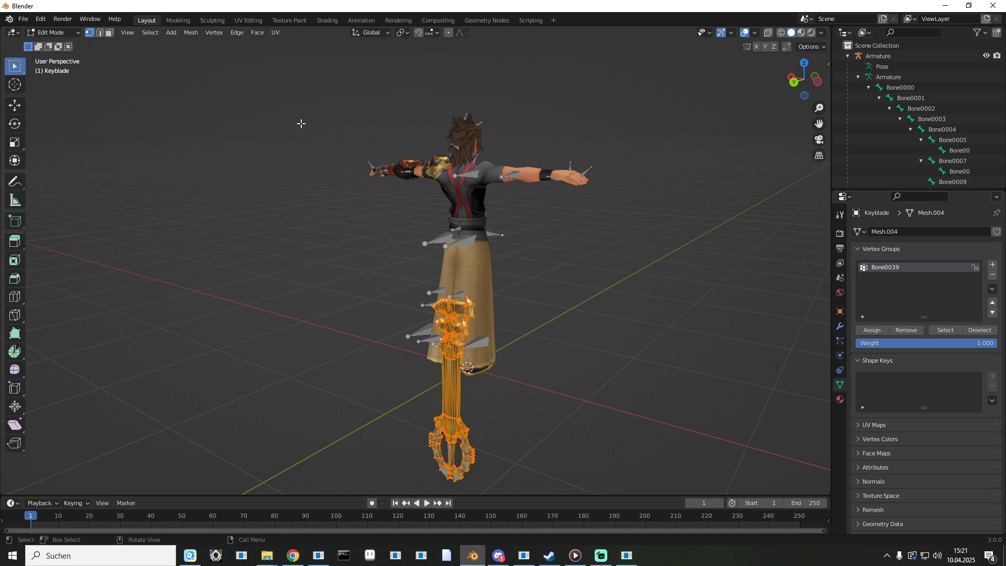
pyautogui.click(54, 33)
pyautogui.click(58, 94)
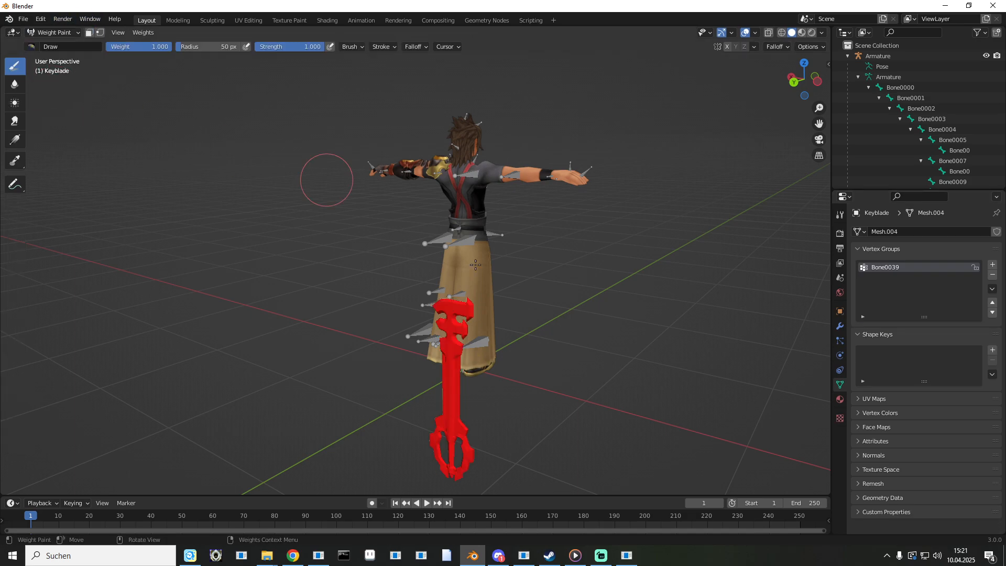
pyautogui.moveTo(545, 354); pyautogui.dragTo(323, 184, button='middle')
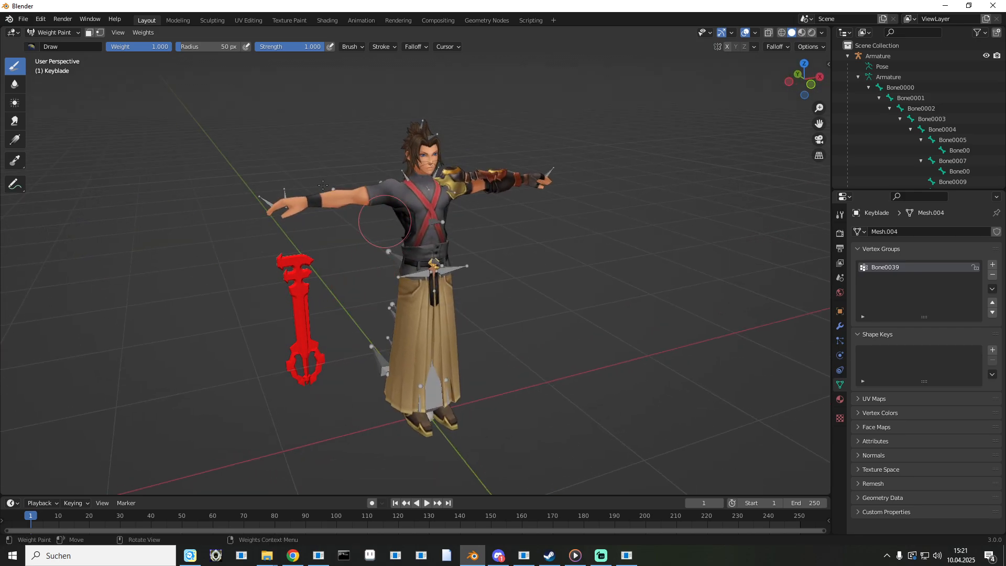
# Return to Object Mode, select the Keyblade object and set its X rotation to 90°.
pyautogui.click(54, 32)
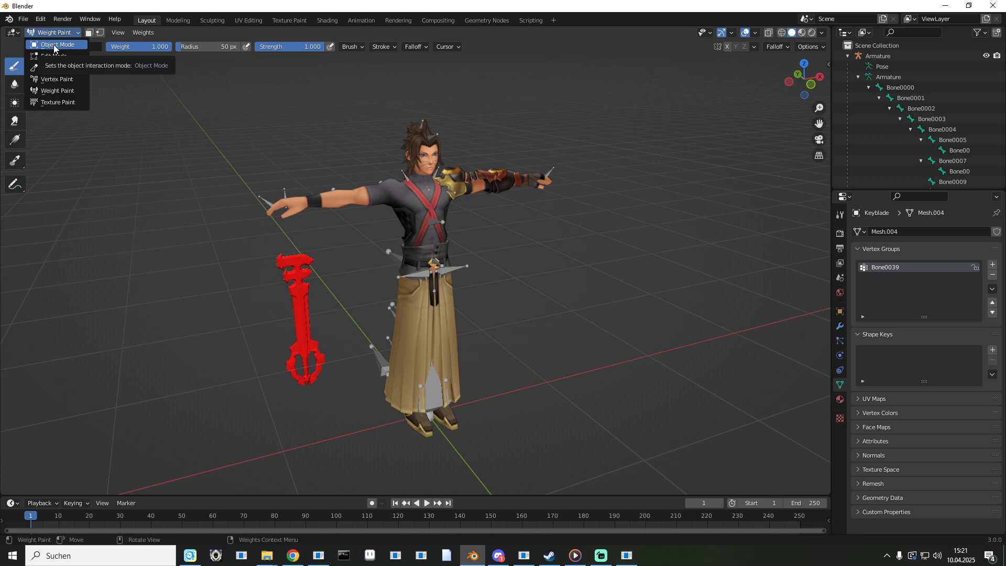
pyautogui.click(54, 45)
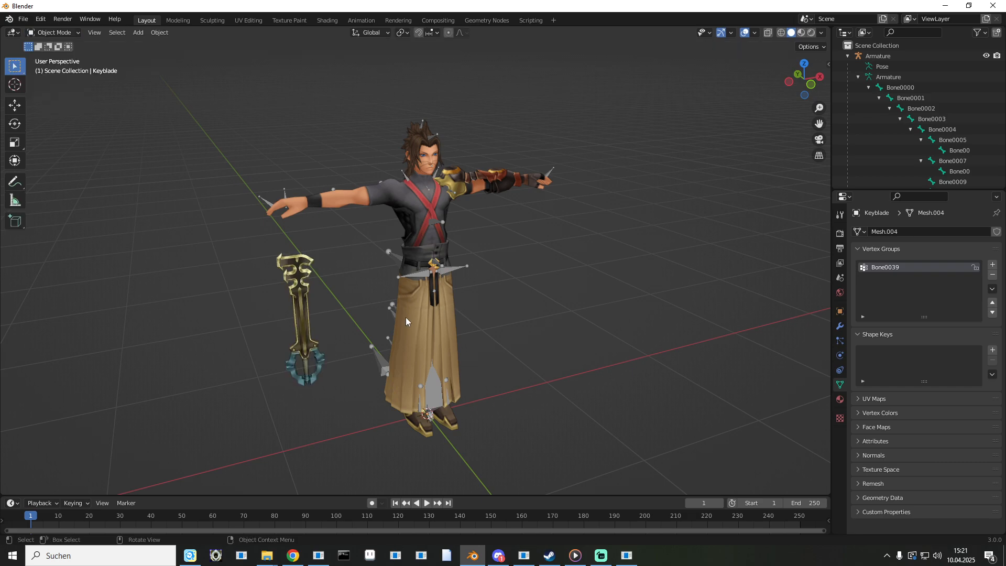
pyautogui.click(857, 77)
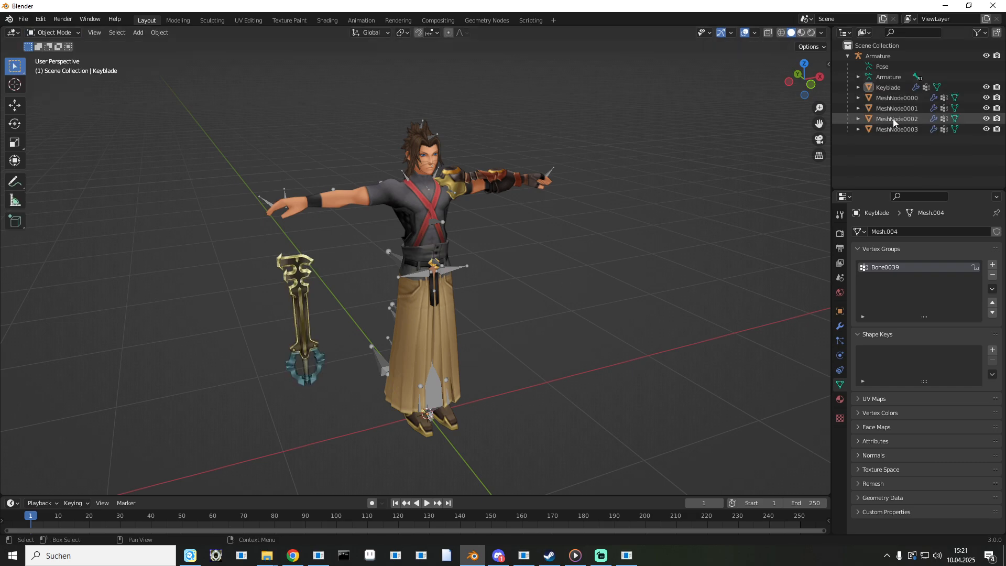
pyautogui.click(891, 89)
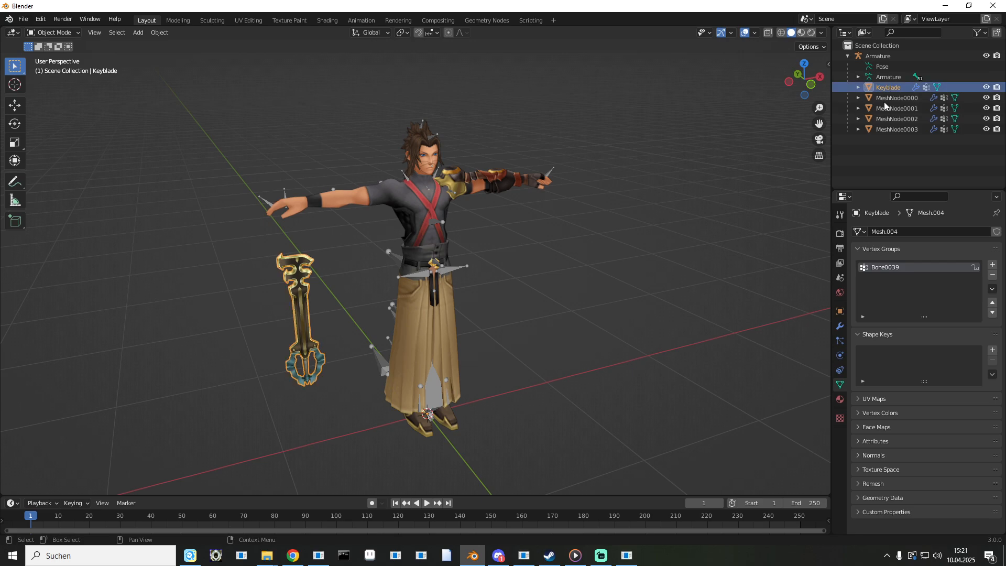
pyautogui.click(840, 311)
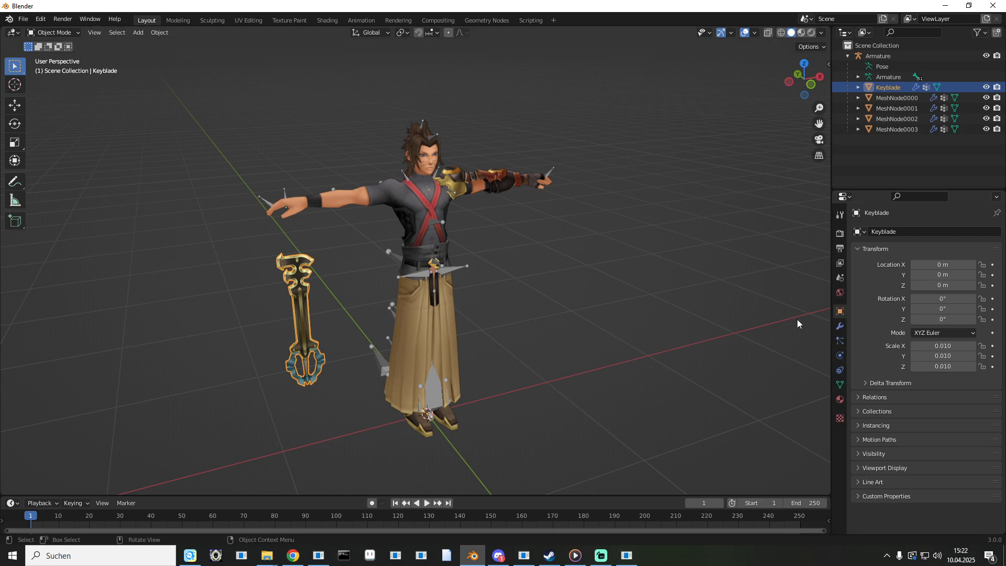
pyautogui.moveTo(942, 299); pyautogui.dragTo(936, 299)
pyautogui.click(937, 298)
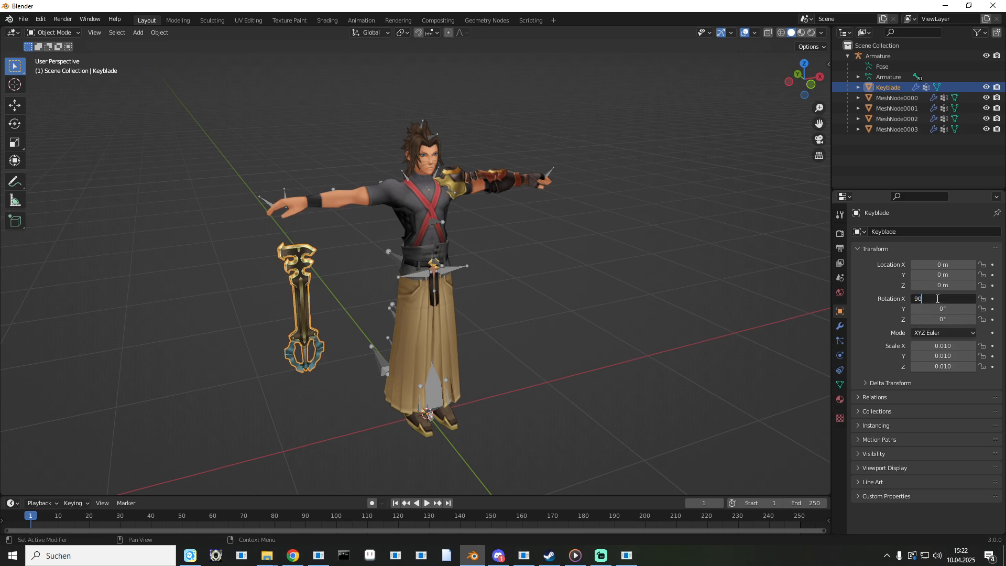
pyautogui.write('90')
pyautogui.press('Return')
# Lower the horizontal Keyblade along Z to about -1.16 m, below Terra's feet.
pyautogui.moveTo(786, 251); pyautogui.dragTo(472, 268, button='middle')
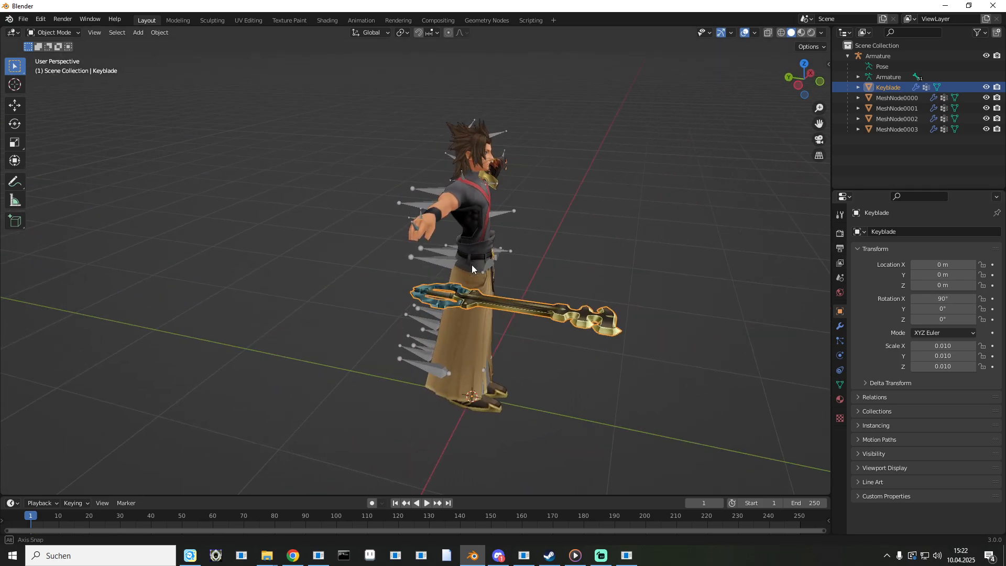
pyautogui.click(15, 106)
pyautogui.moveTo(205, 213); pyautogui.dragTo(334, 238, button='middle')
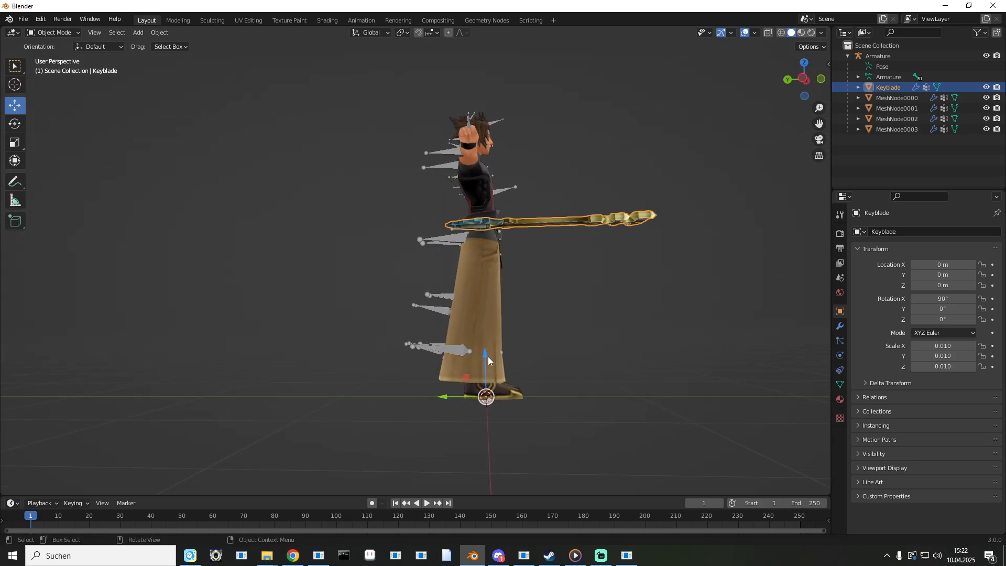
pyautogui.moveTo(489, 356); pyautogui.dragTo(487, 85)
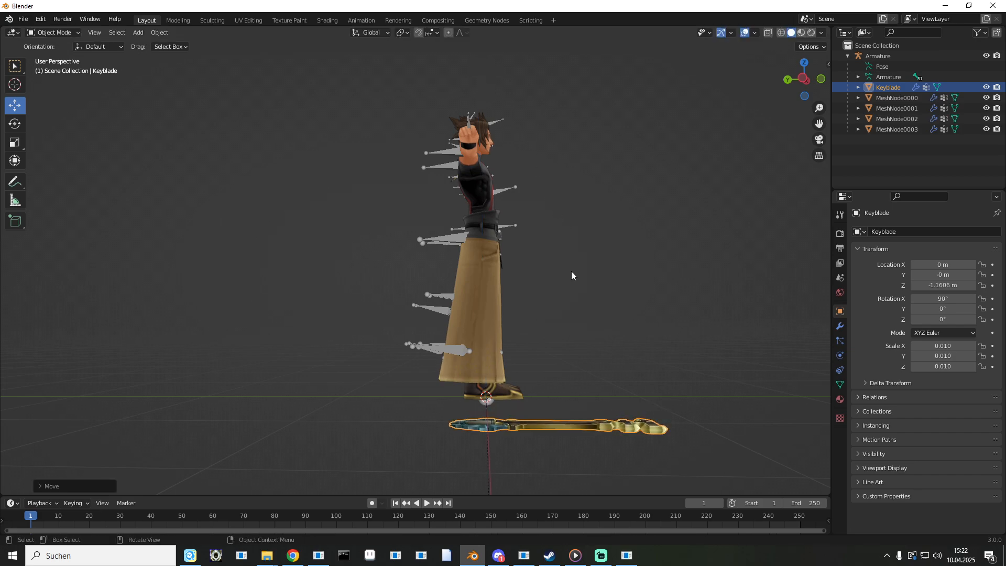
# Move the Keyblade along X to about 0.60 m, centring it beneath Terra, and apply all its transforms.
pyautogui.moveTo(571, 271); pyautogui.dragTo(471, 295, button='middle')
pyautogui.scroll(-3, 457, 271)
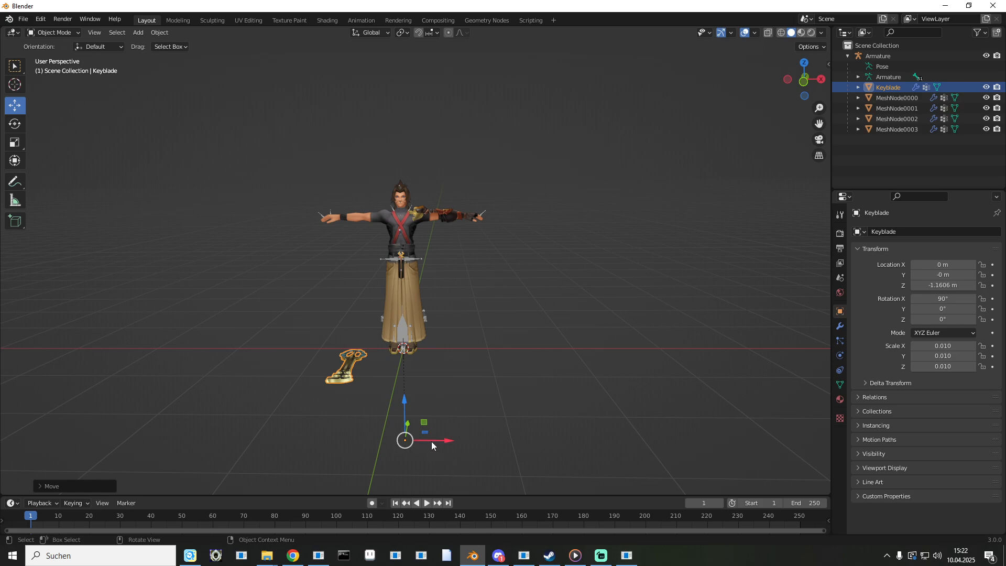
pyautogui.moveTo(428, 441); pyautogui.dragTo(483, 445)
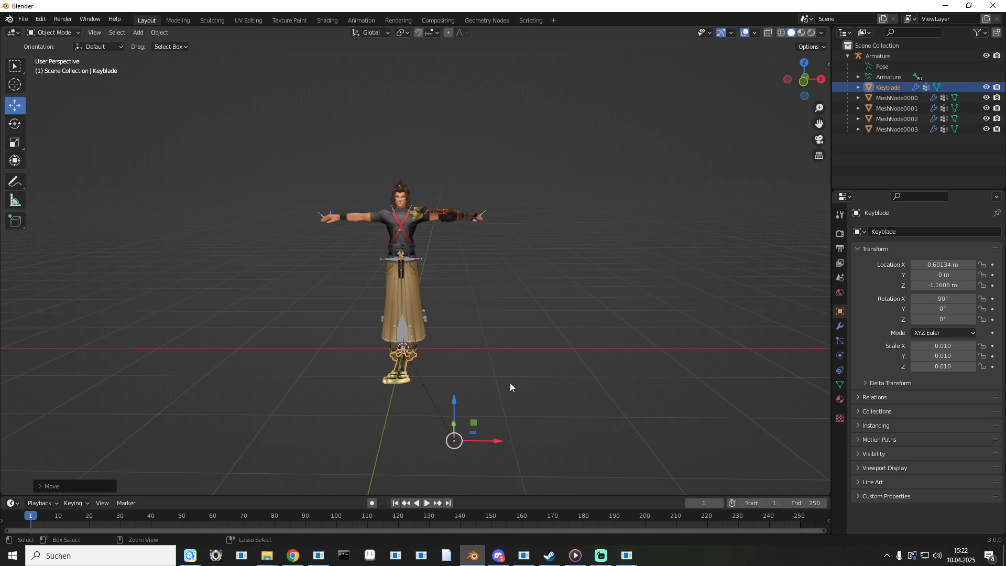
pyautogui.hotkey('ctrl', 'a')
pyautogui.click(489, 416)
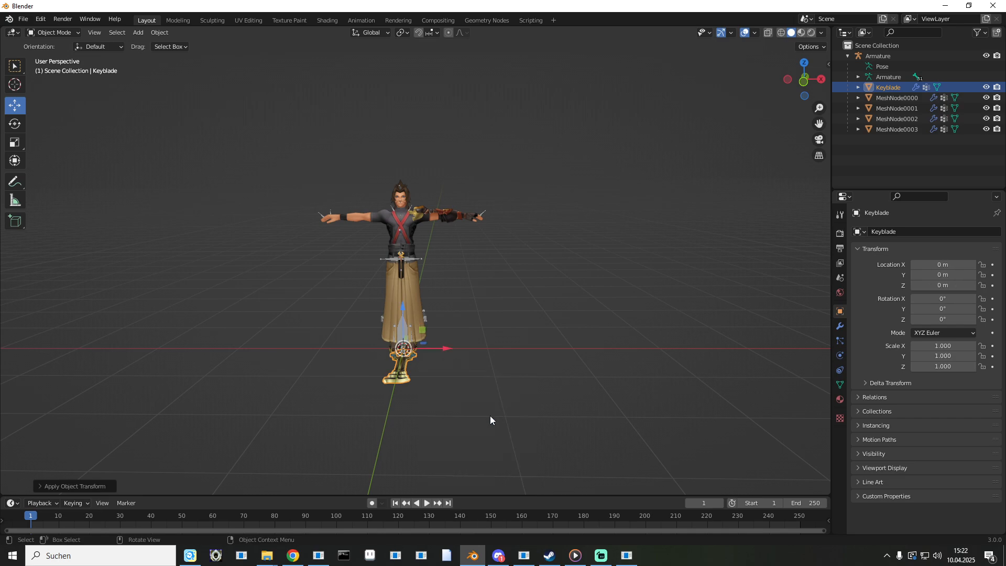
# Raise the Keyblade along Z to about 0.079 m, so its handle lies at the armature's origin, and apply all its transforms.
pyautogui.scroll(6, 424, 345)
pyautogui.moveTo(423, 345); pyautogui.dragTo(455, 309, button='middle')
pyautogui.moveTo(362, 209); pyautogui.dragTo(575, 266, button='middle')
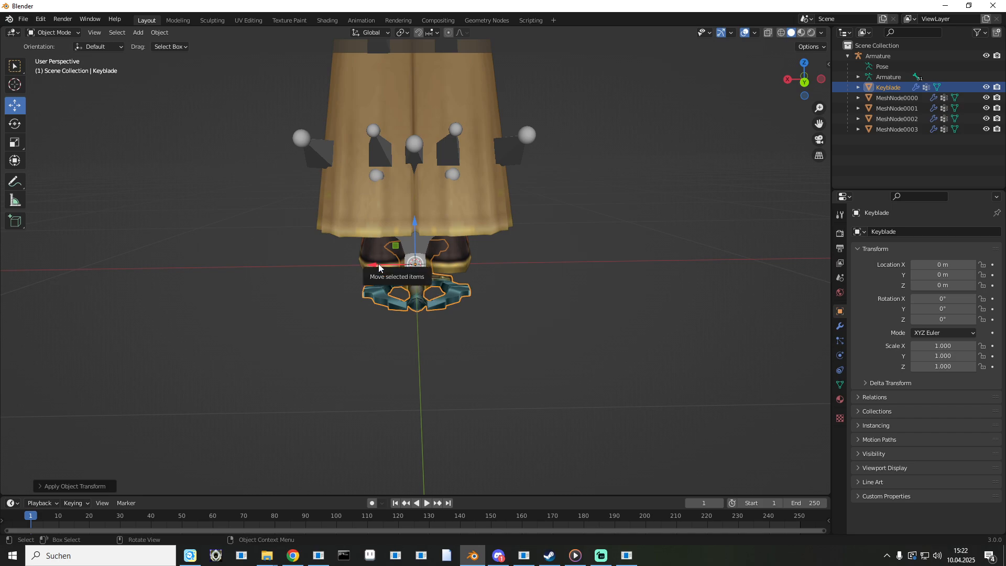
pyautogui.moveTo(376, 271); pyautogui.dragTo(376, 264)
pyautogui.moveTo(375, 264); pyautogui.dragTo(480, 226, button='middle')
pyautogui.moveTo(469, 223); pyautogui.dragTo(471, 187)
pyautogui.moveTo(471, 187); pyautogui.dragTo(536, 206, button='middle')
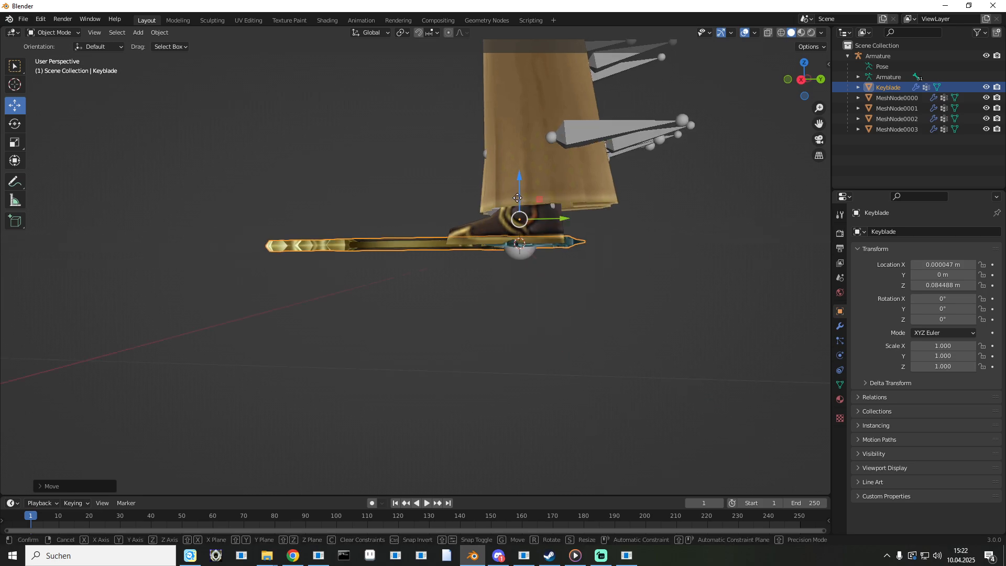
pyautogui.moveTo(518, 198); pyautogui.dragTo(516, 199)
pyautogui.moveTo(516, 199); pyautogui.dragTo(421, 253, button='middle')
pyautogui.scroll(-5, 421, 253)
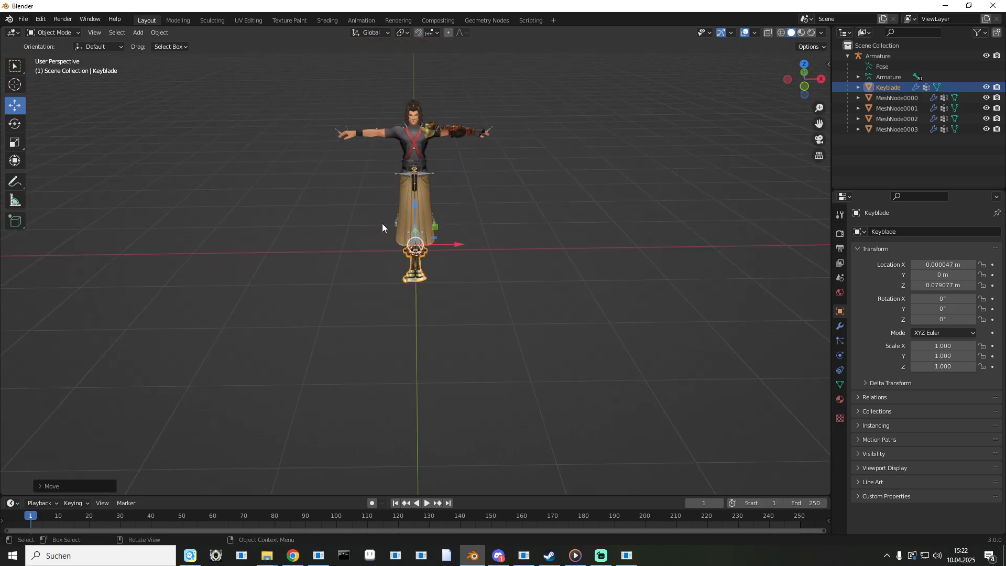
pyautogui.hotkey('ctrl', 'a')
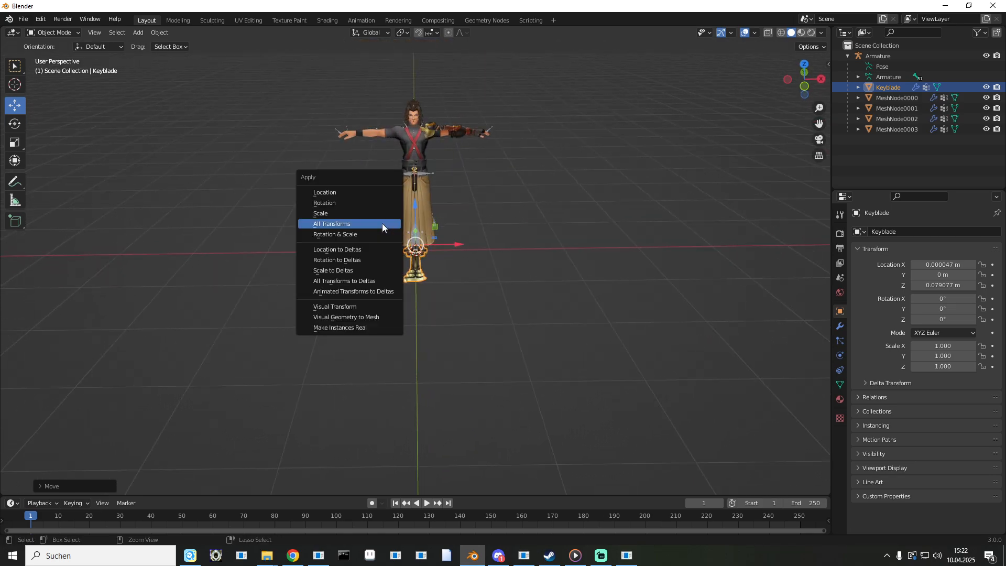
pyautogui.click(382, 223)
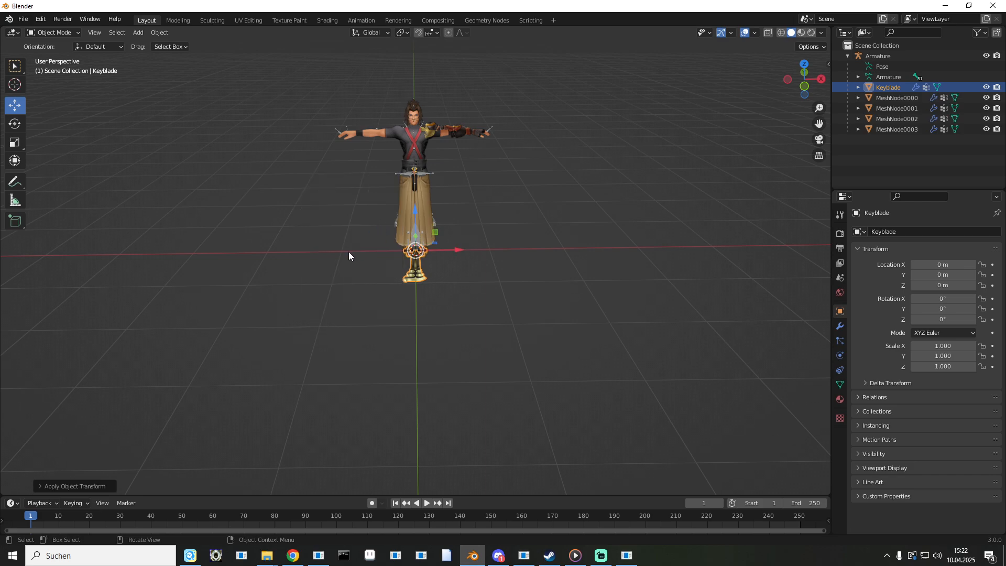
# Add a Copy Location constraint to the Keyblade with Armature as the target and Bone0039 as the bone.
pyautogui.moveTo(348, 252); pyautogui.dragTo(375, 245, button='middle')
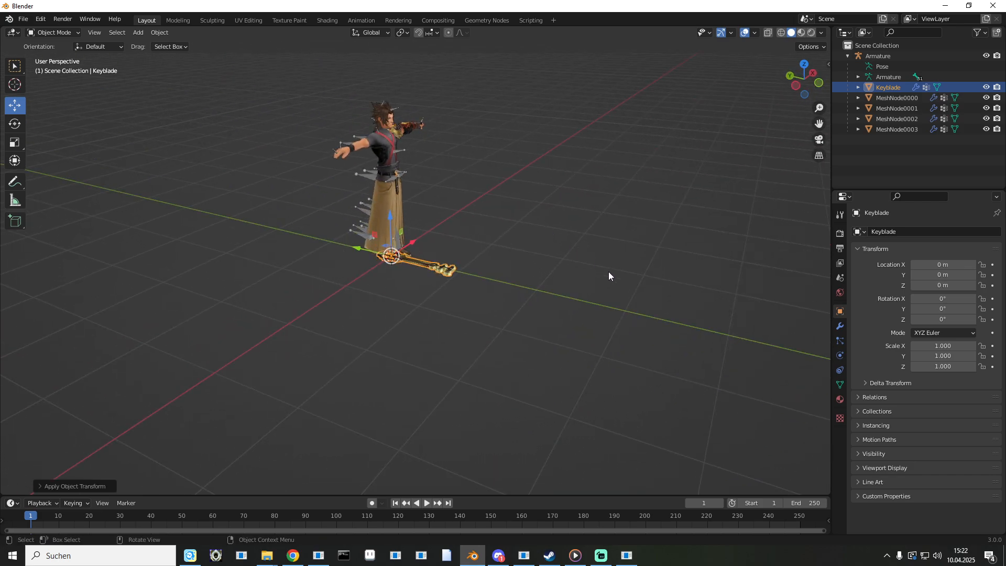
pyautogui.click(838, 371)
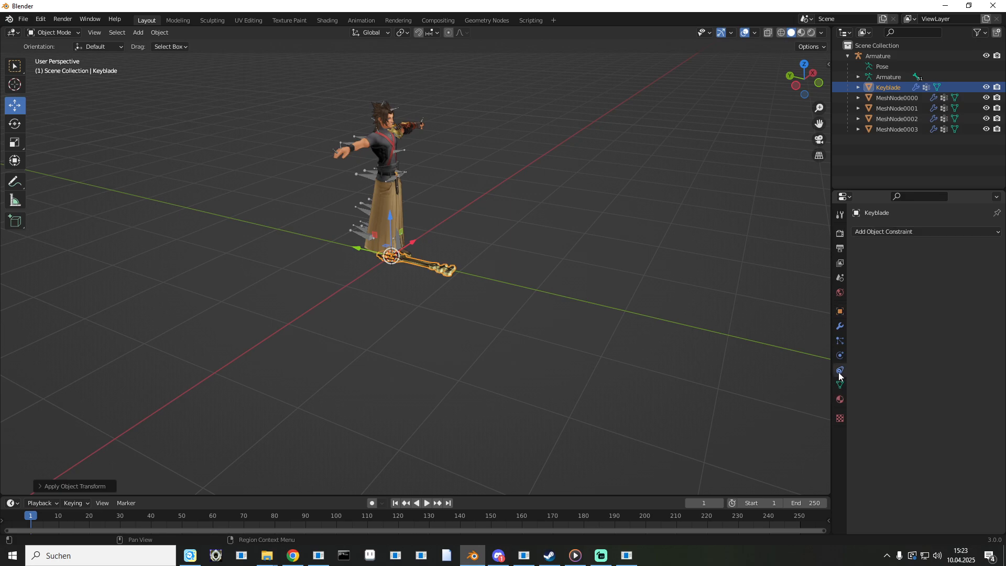
pyautogui.click(875, 234)
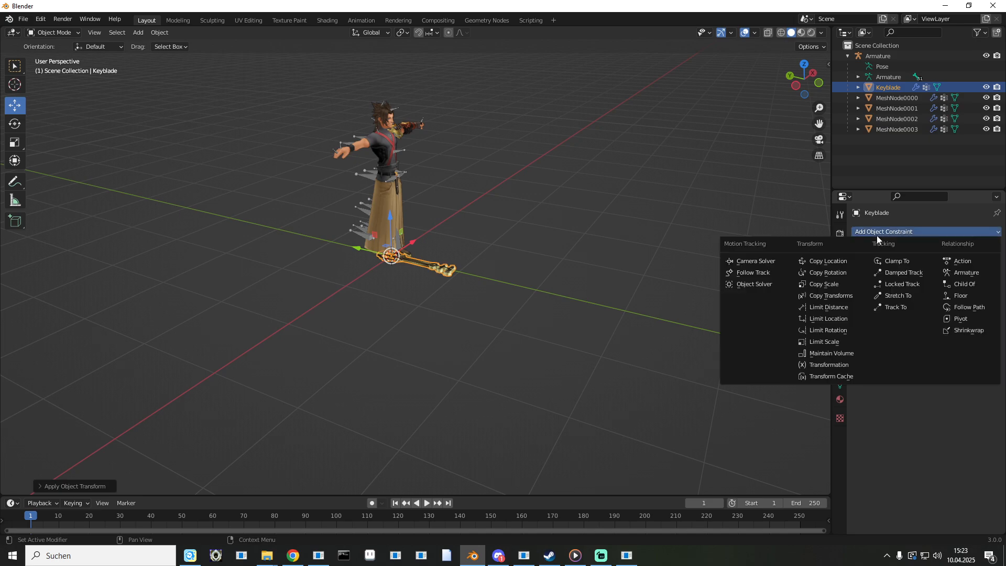
pyautogui.click(841, 261)
pyautogui.click(932, 264)
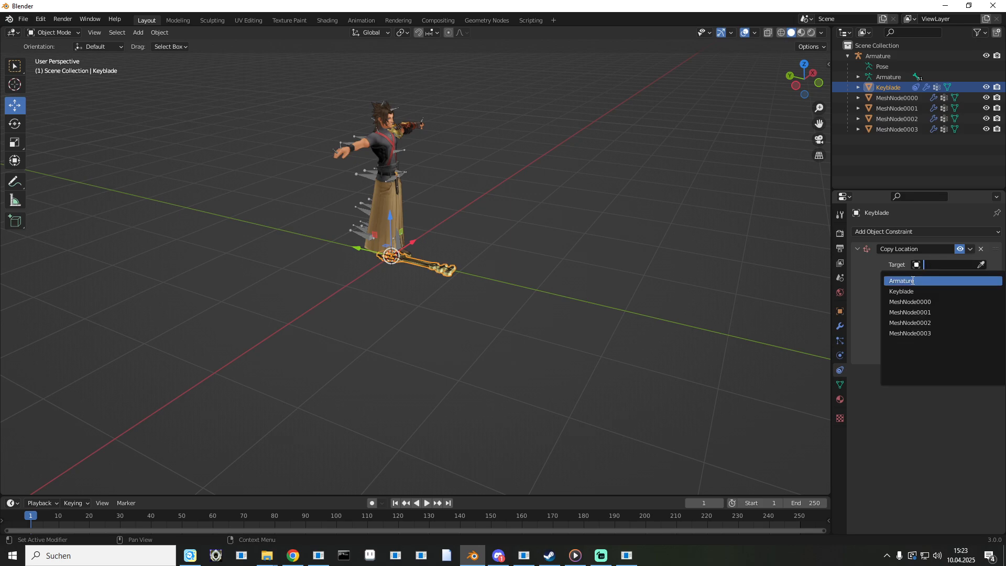
pyautogui.click(912, 280)
pyautogui.click(937, 277)
pyautogui.scroll(-5, 938, 334)
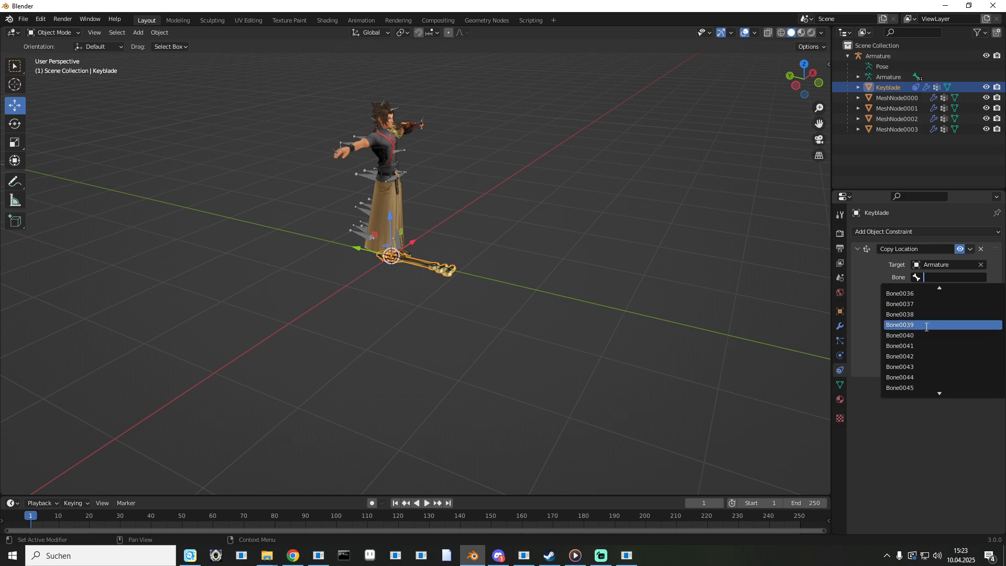
pyautogui.click(925, 325)
# Inspect the Keyblade's placement at Terra's hand and undo the Copy Location constraint.
pyautogui.moveTo(593, 138); pyautogui.dragTo(370, 334, button='middle')
pyautogui.scroll(3, 422, 177)
pyautogui.click(370, 334)
pyautogui.hotkey('ctrl', 'z')
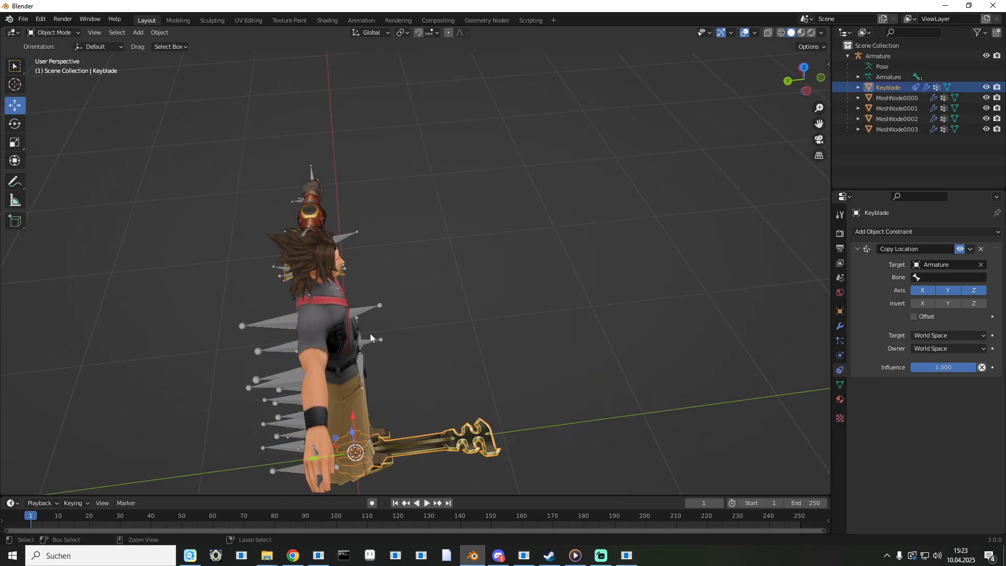
pyautogui.hotkey('ctrl', 'z')
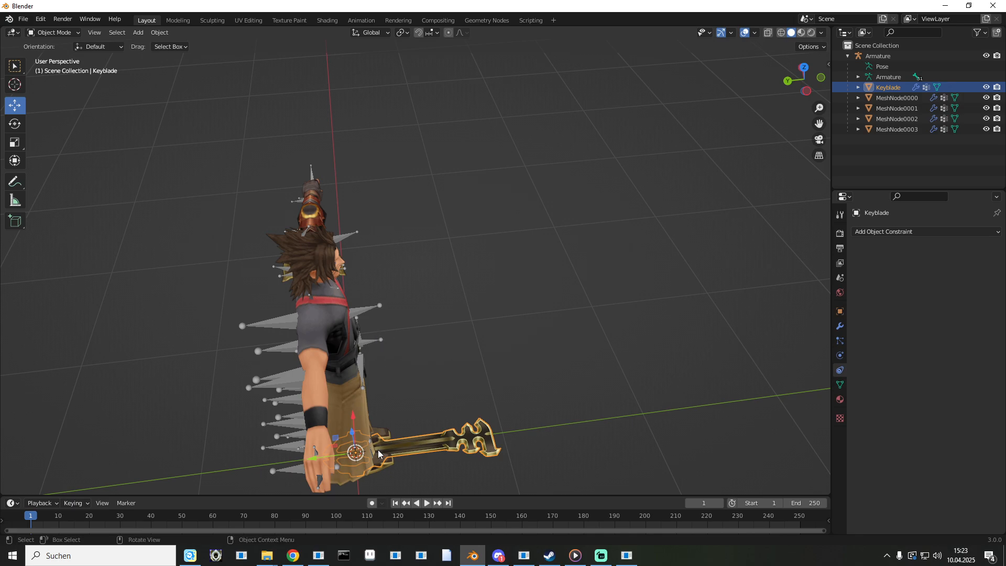
# Nudge the Keyblade slightly forward along Y and slightly down along Z, and apply all its transforms.
pyautogui.moveTo(378, 449); pyautogui.dragTo(372, 425, button='middle')
pyautogui.scroll(-3, 370, 422)
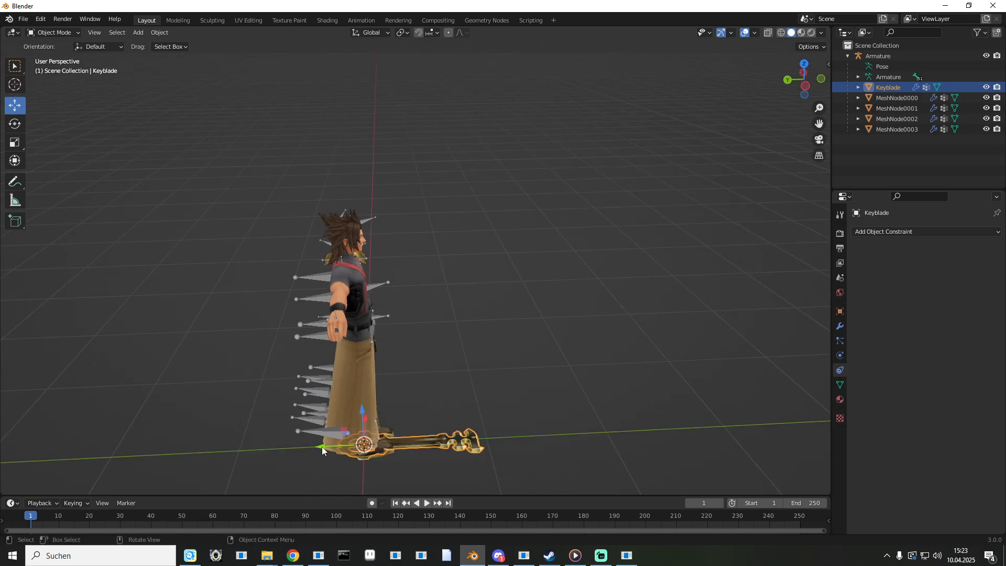
pyautogui.moveTo(325, 447); pyautogui.dragTo(330, 447)
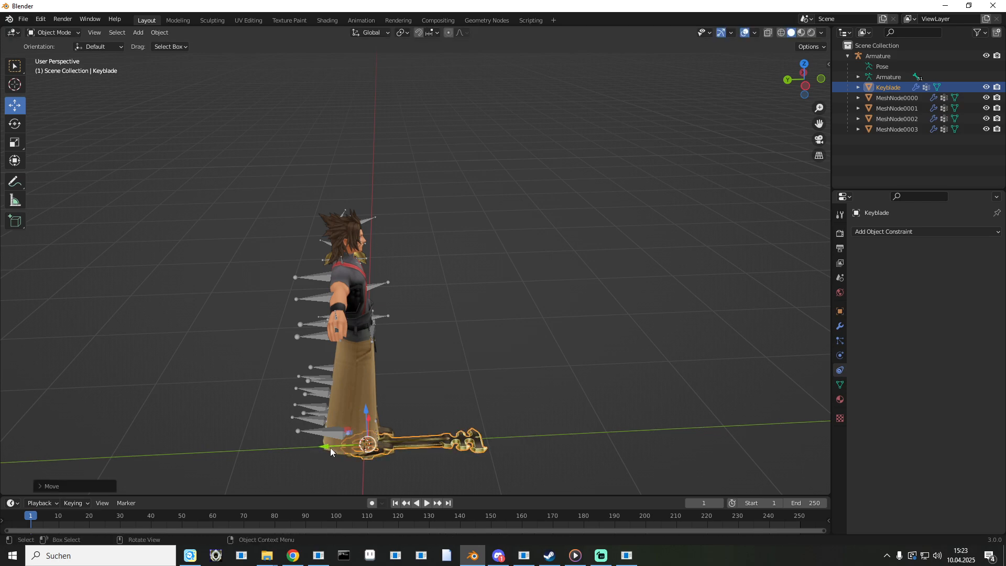
pyautogui.moveTo(369, 412); pyautogui.dragTo(352, 431, button='middle')
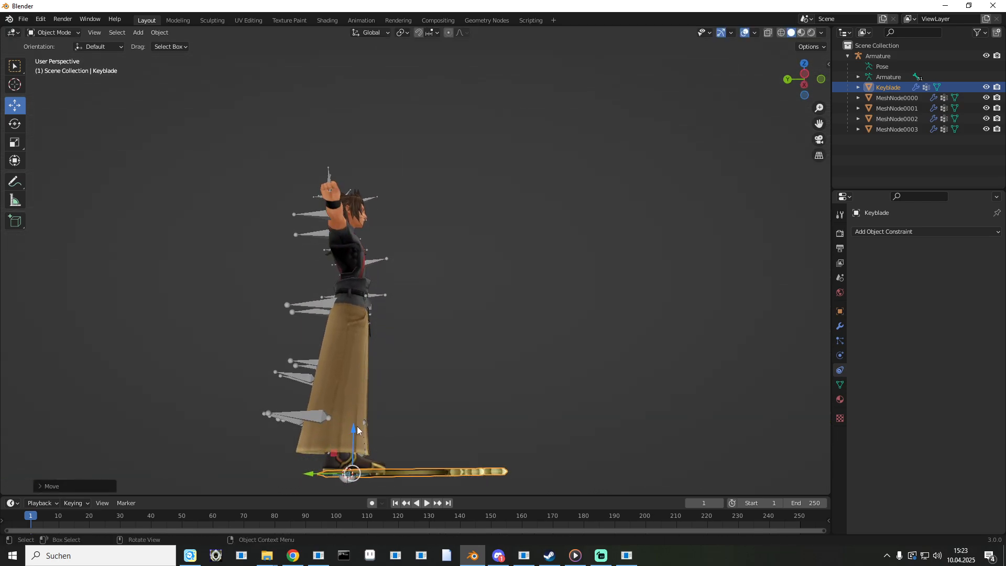
pyautogui.moveTo(352, 431); pyautogui.dragTo(346, 431)
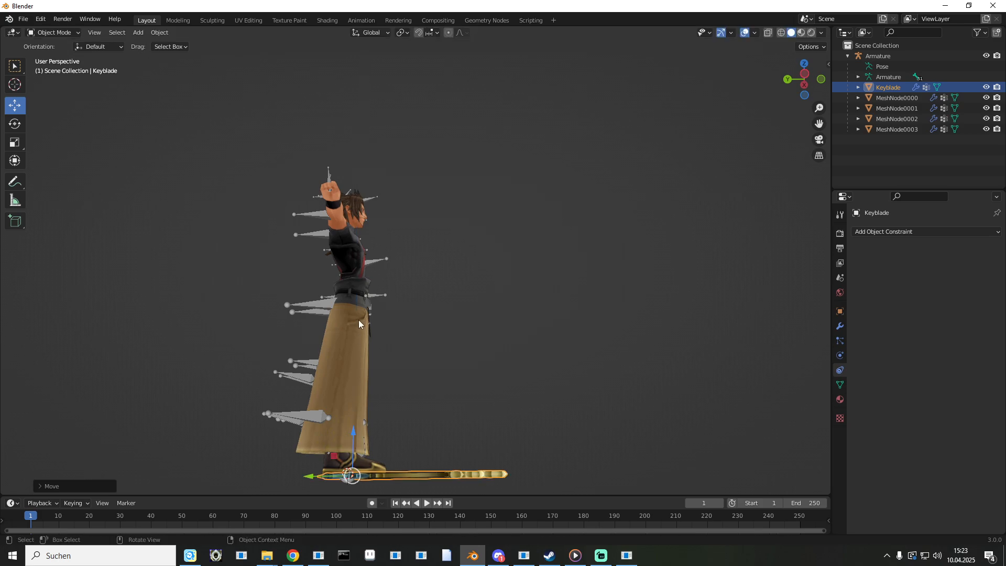
pyautogui.moveTo(358, 319); pyautogui.dragTo(439, 363, button='middle')
pyautogui.hotkey('ctrl', 'a')
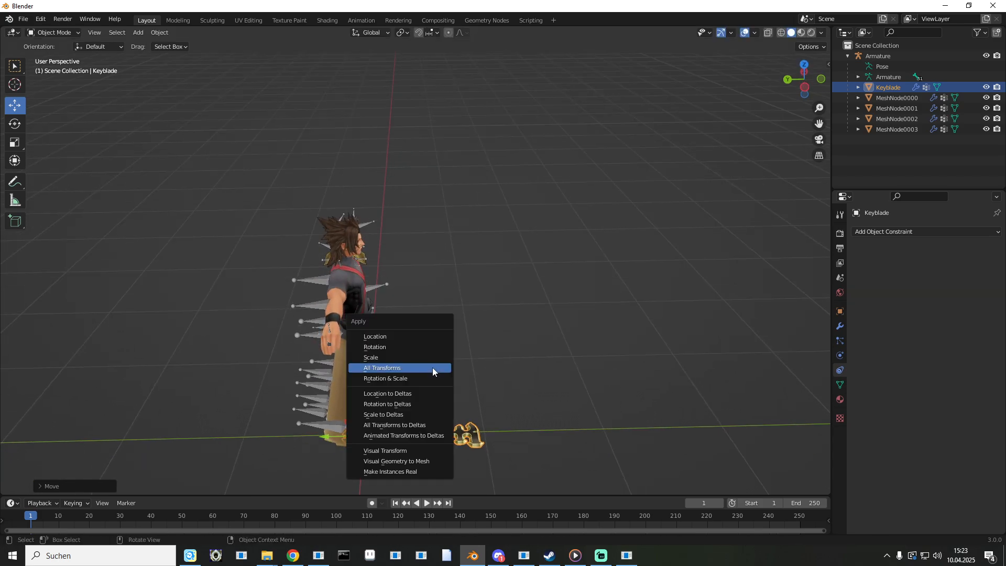
pyautogui.click(433, 368)
# Add a Copy Location constraint to the Keyblade with Armature as the target and Bone0039 as the bone.
pyautogui.click(942, 232)
pyautogui.click(827, 261)
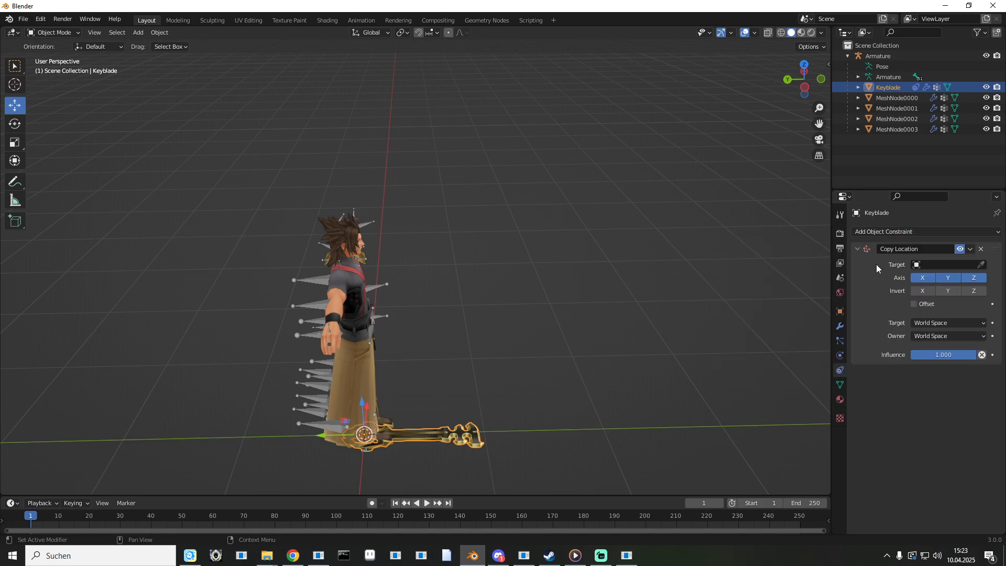
pyautogui.click(948, 264)
pyautogui.click(944, 278)
pyautogui.click(944, 278)
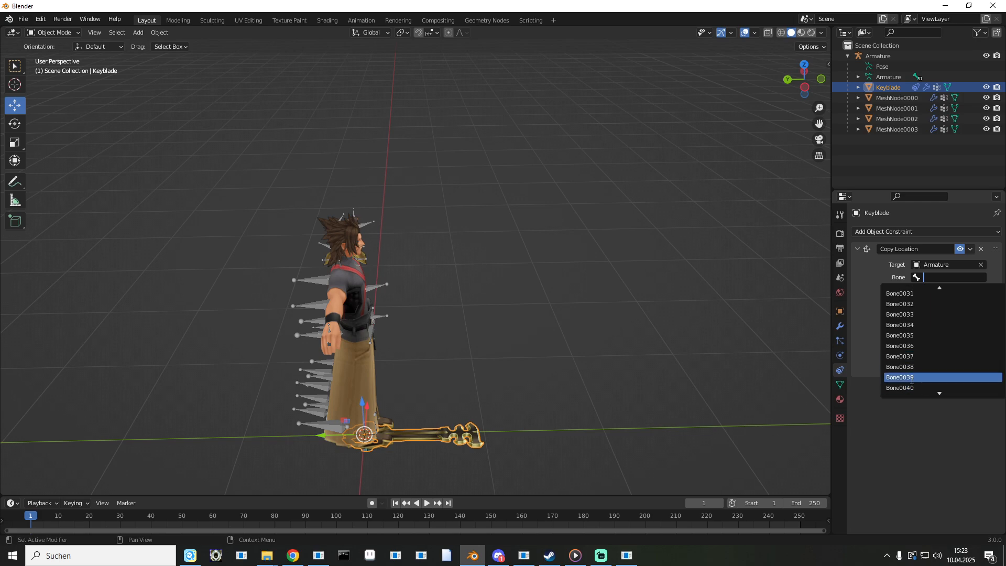
pyautogui.click(922, 377)
pyautogui.moveTo(715, 380); pyautogui.dragTo(496, 375, button='middle')
pyautogui.click(451, 292)
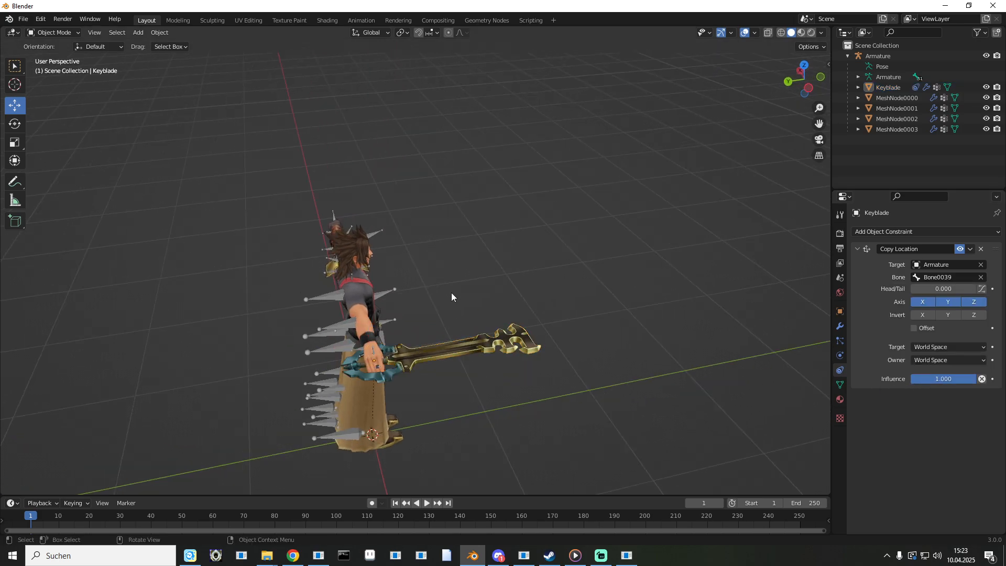
pyautogui.moveTo(450, 292); pyautogui.dragTo(375, 301, button='middle')
pyautogui.scroll(3, 546, 348)
pyautogui.scroll(-6, 372, 297)
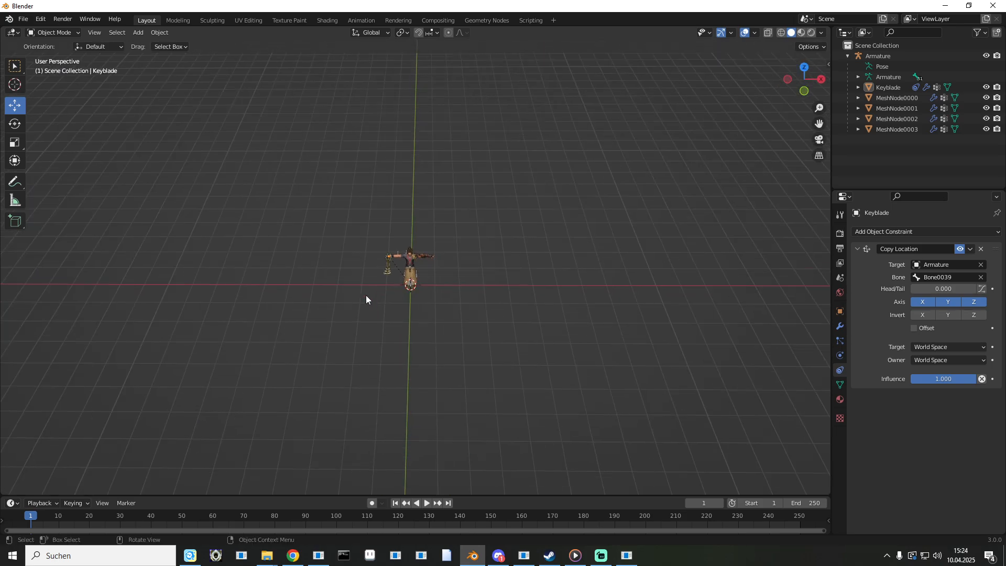
pyautogui.scroll(3, 373, 268)
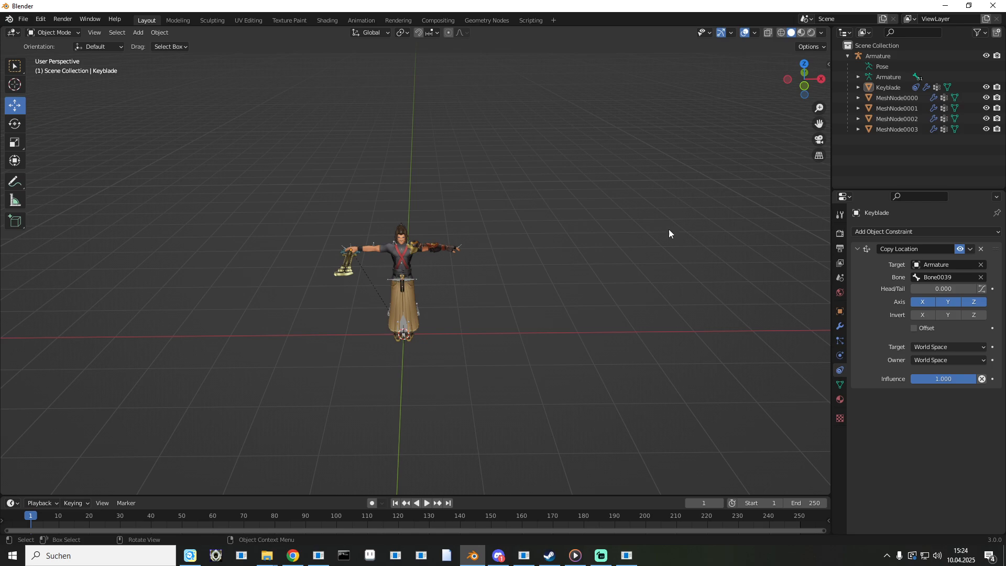
# Set the armature's X rotation to 0° in its object transform.
pyautogui.click(839, 311)
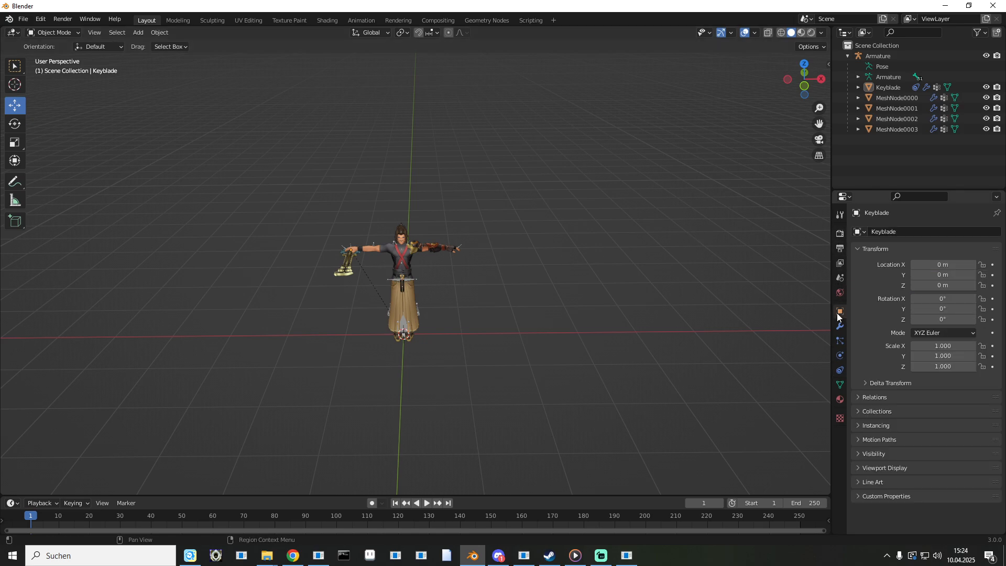
pyautogui.click(880, 56)
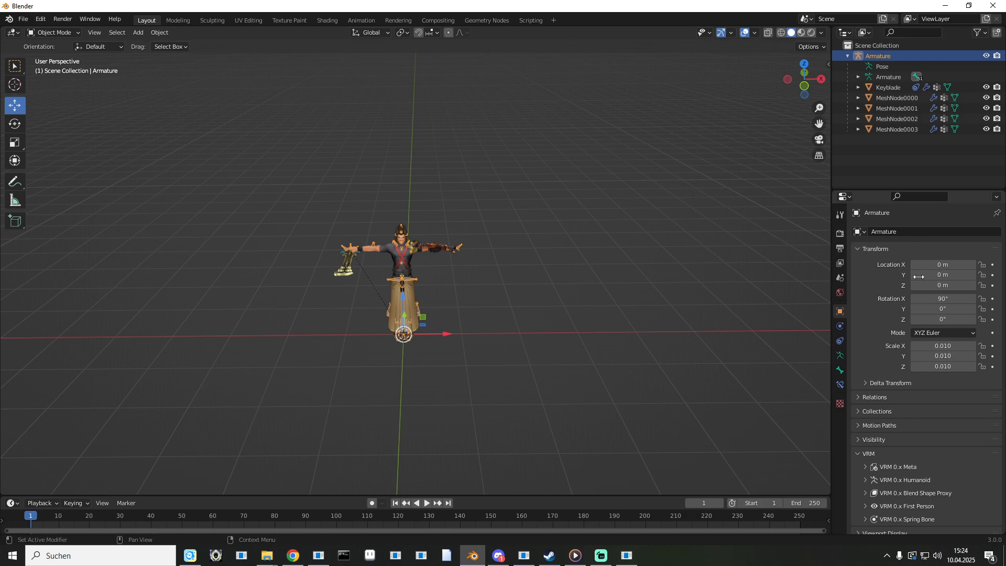
pyautogui.click(941, 298)
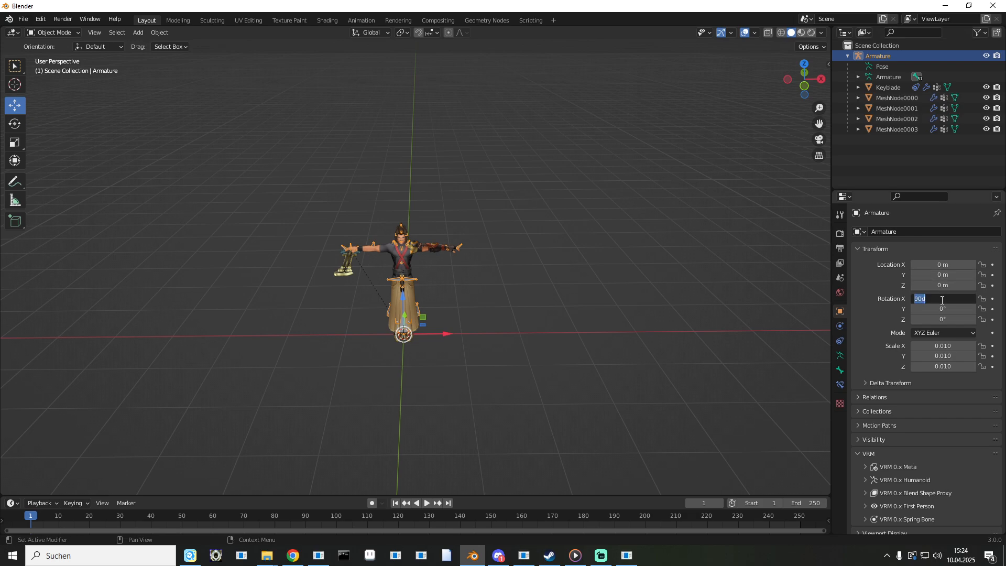
pyautogui.write('0')
pyautogui.press('Return')
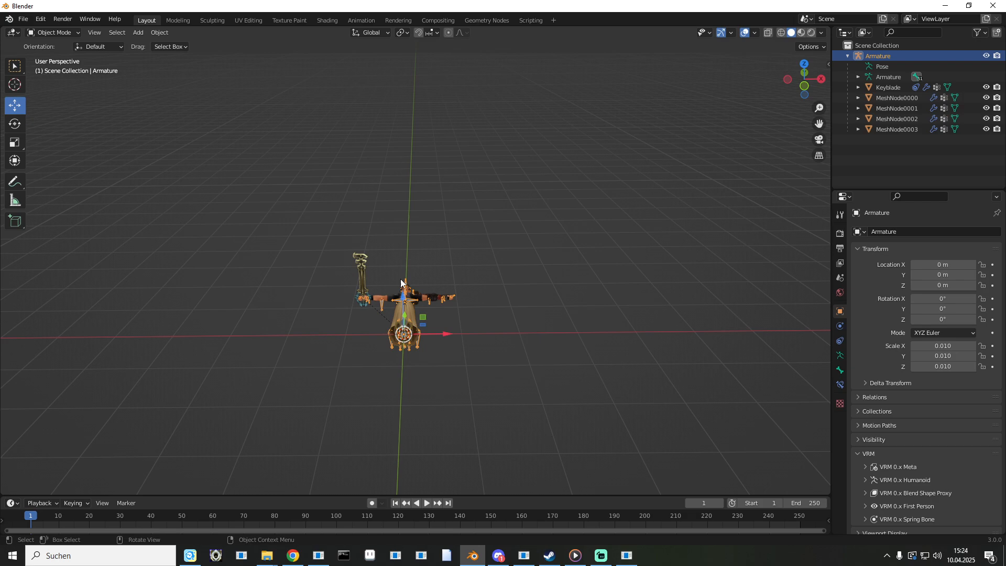
pyautogui.moveTo(398, 293); pyautogui.dragTo(397, 337, button='middle')
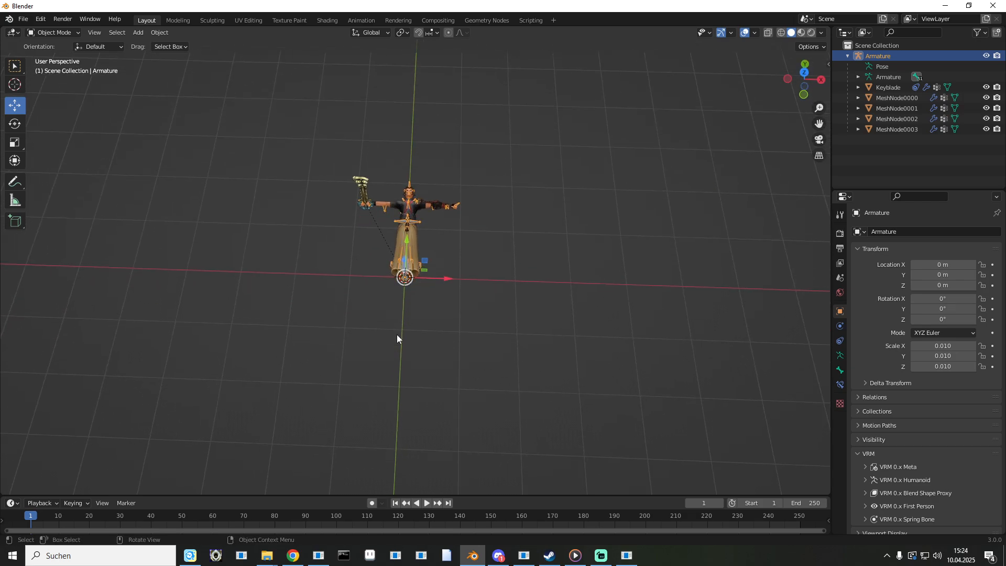
# Set the armature's scale to 1 on the X, Y and Z axes.
pyautogui.click(941, 345)
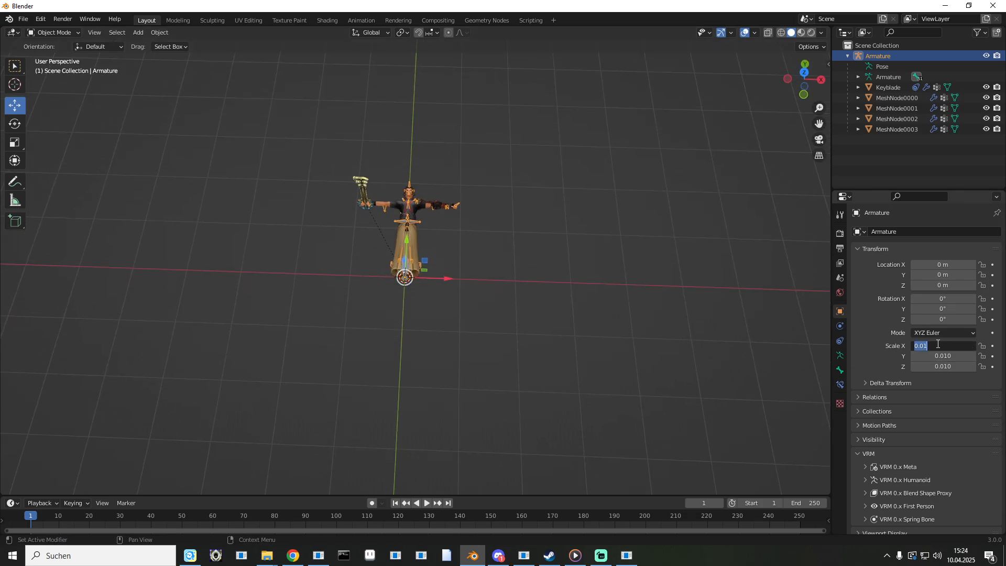
pyautogui.write('1')
pyautogui.press('Tab')
pyautogui.write('1')
pyautogui.press('Tab')
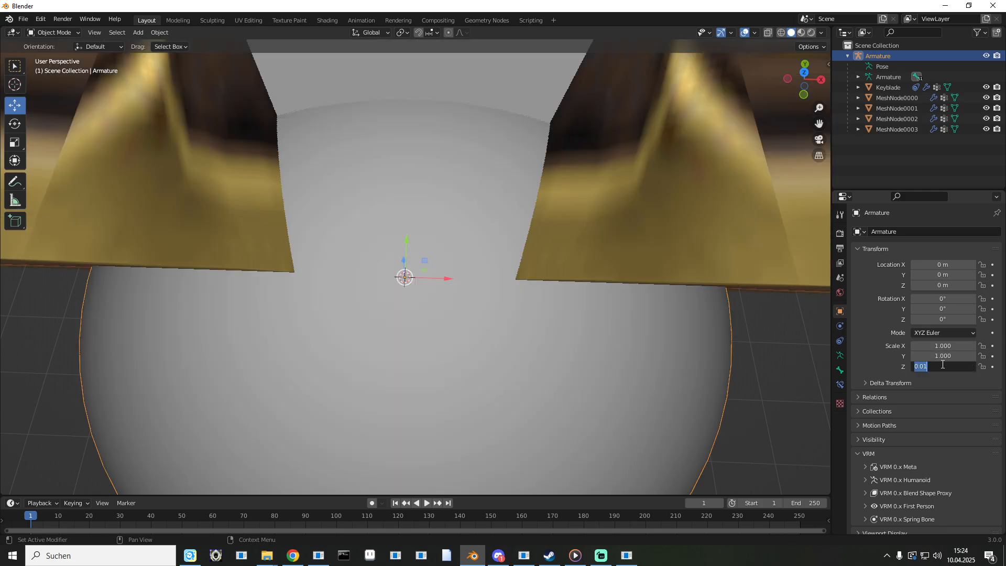
pyautogui.write('1')
pyautogui.press('Return')
pyautogui.scroll(-6, 395, 307)
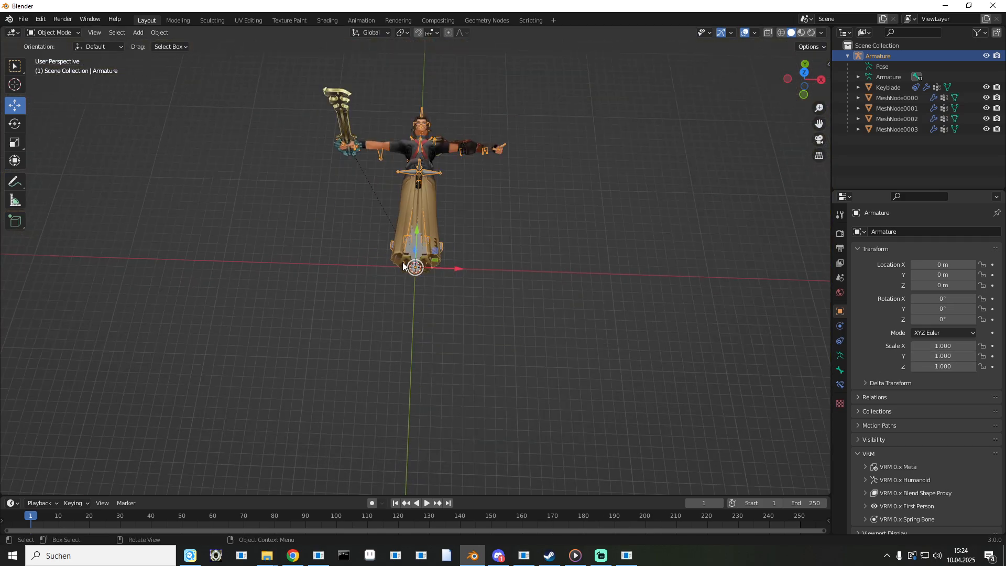
pyautogui.moveTo(400, 228); pyautogui.dragTo(434, 210, button='middle')
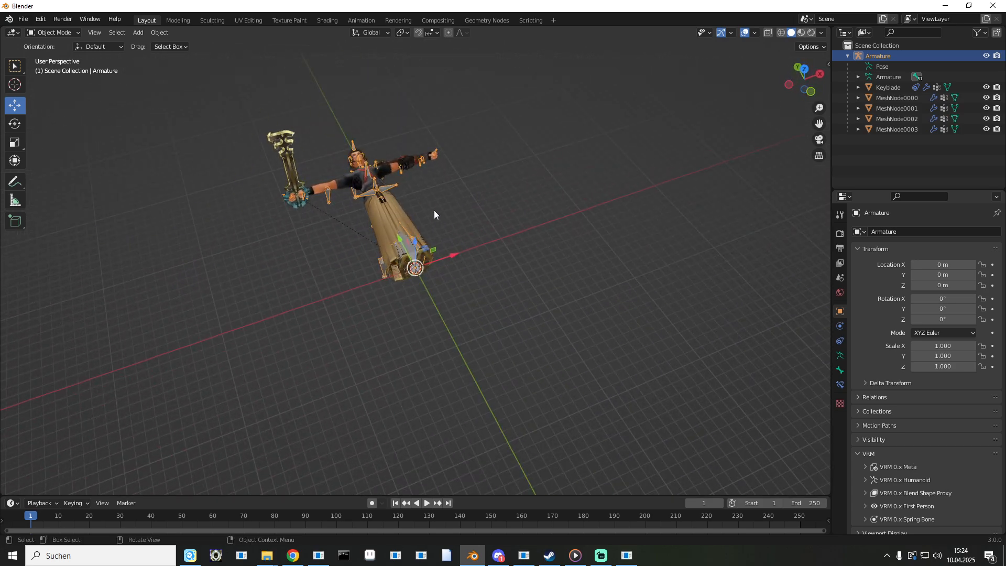
# Select every object in the scene and apply all transforms.
pyautogui.press('a')
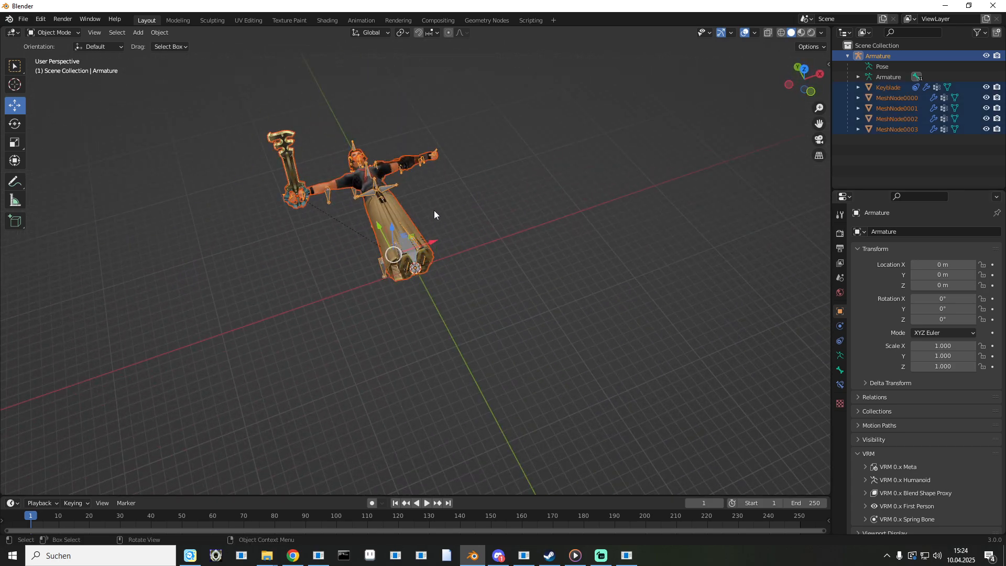
pyautogui.hotkey('ctrl', 'a')
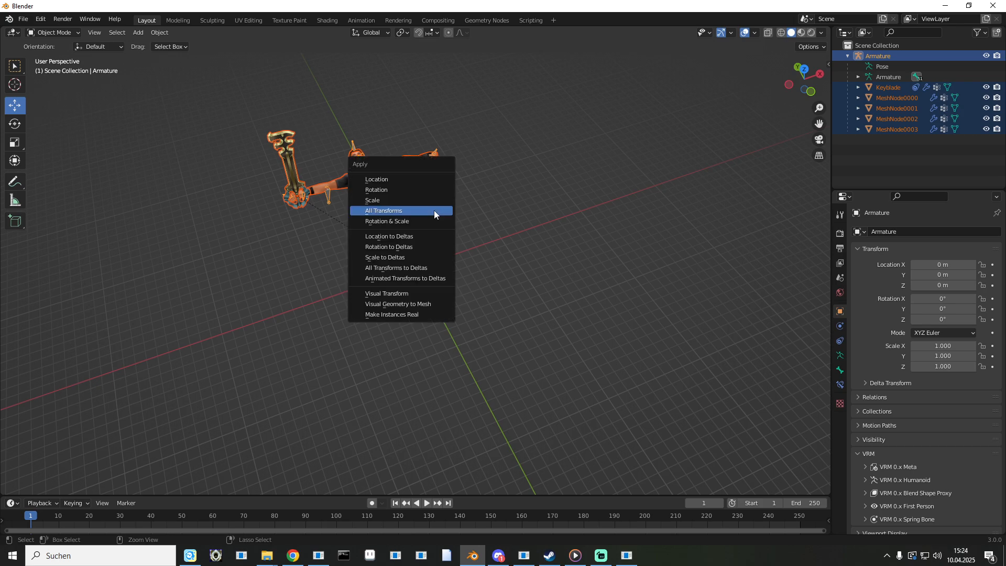
pyautogui.click(434, 211)
pyautogui.moveTo(434, 211); pyautogui.dragTo(426, 191, button='middle')
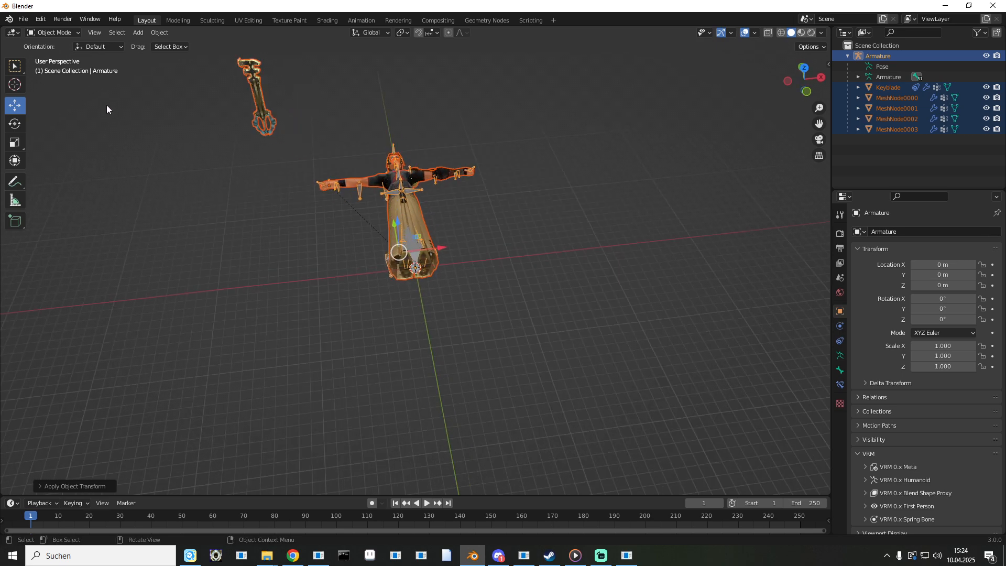
# Start an FBX export into the Terra Model folder with Add Leaf Bones turned off.
pyautogui.click(23, 19)
pyautogui.moveTo(60, 171)
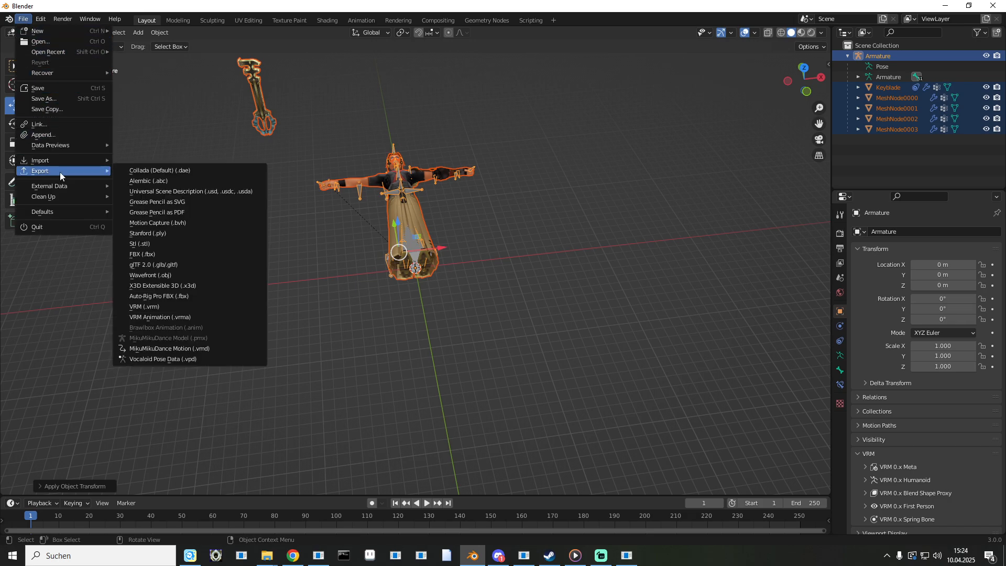
pyautogui.click(169, 254)
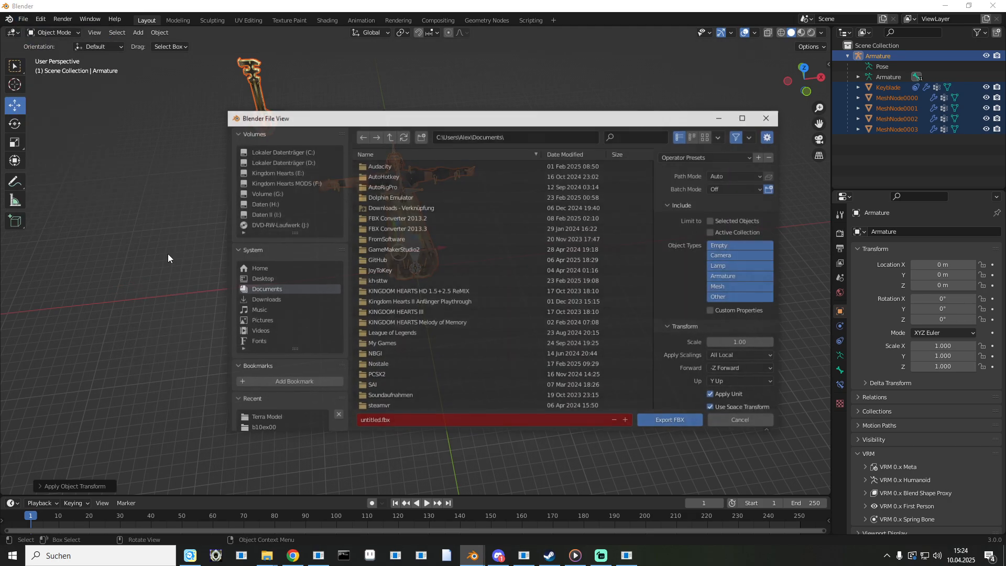
pyautogui.click(268, 418)
pyautogui.scroll(-3, 663, 379)
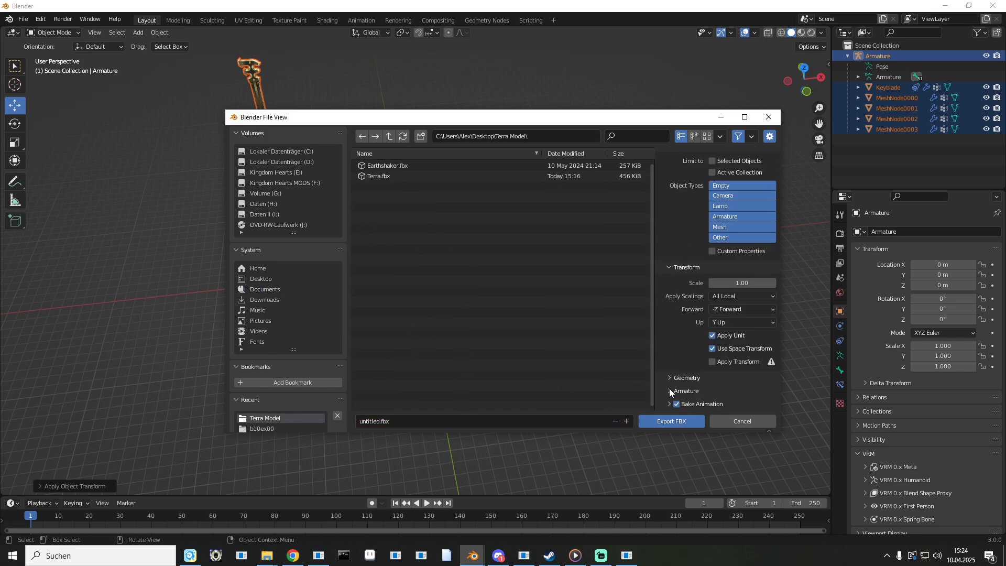
pyautogui.scroll(-3, 669, 393)
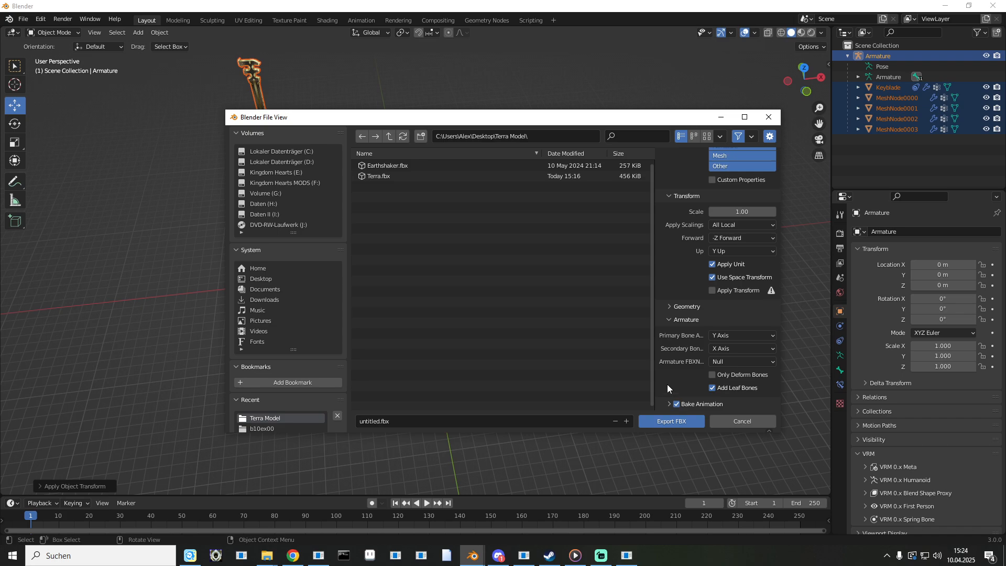
pyautogui.click(711, 389)
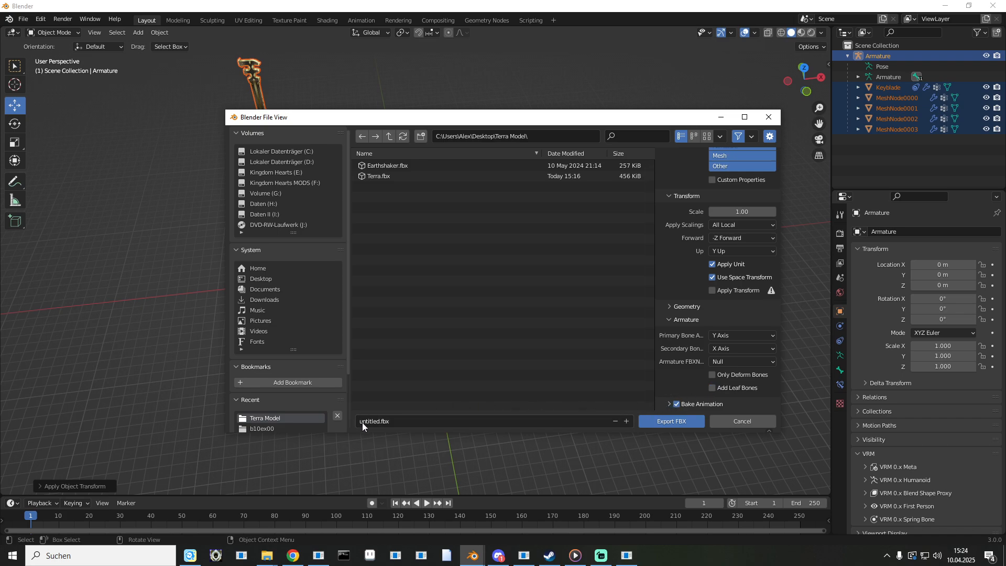
# Name the export file TerraWKey.fbx and export the FBX.
pyautogui.click(382, 422)
pyautogui.click(380, 421)
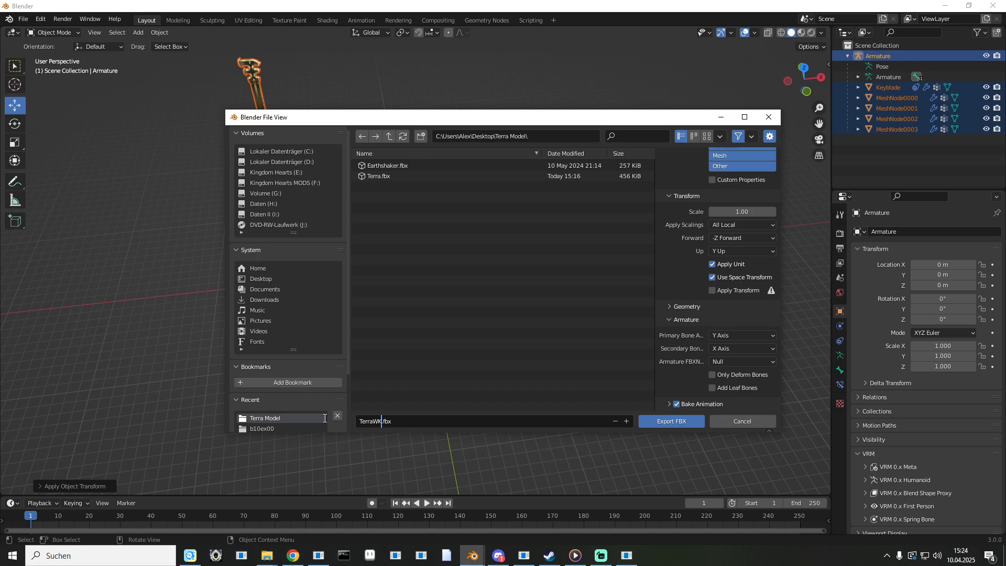
pyautogui.press('Return')
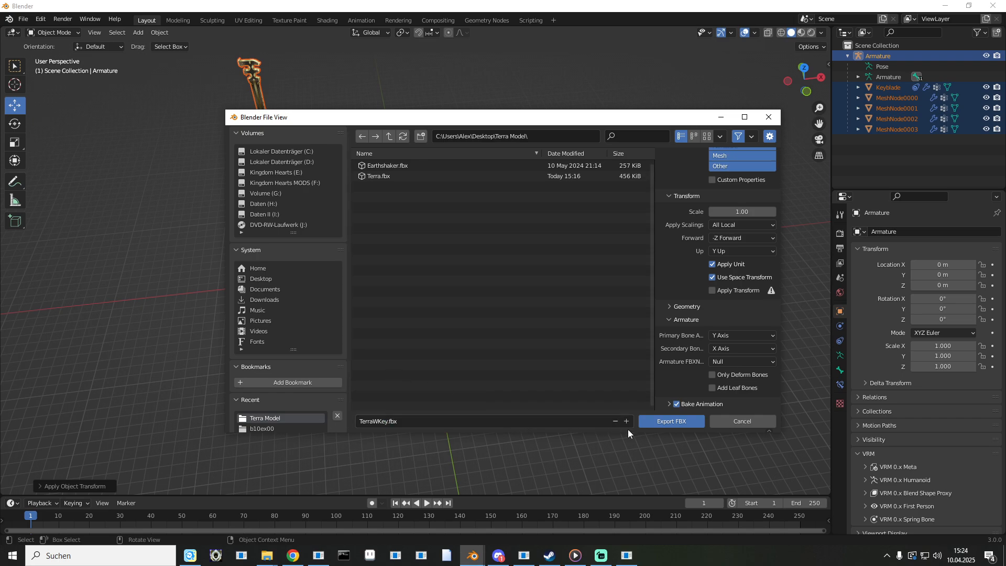
pyautogui.click(657, 422)
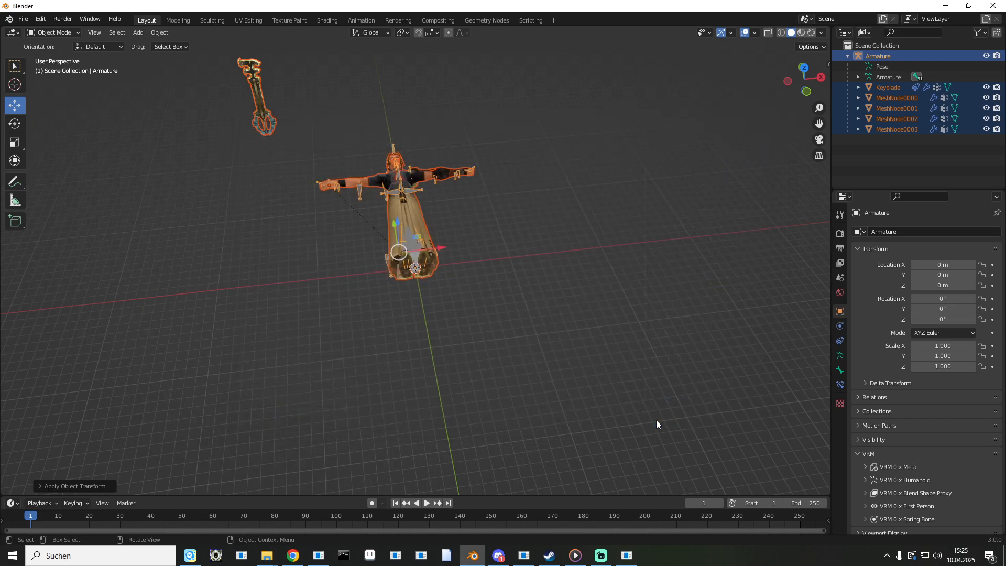
# Switch to the Terra Model folder, examine TerraWKey.fbx from several angles in 3D Viewer, and close the viewer.
pyautogui.click(942, 7)
pyautogui.click(309, 194)
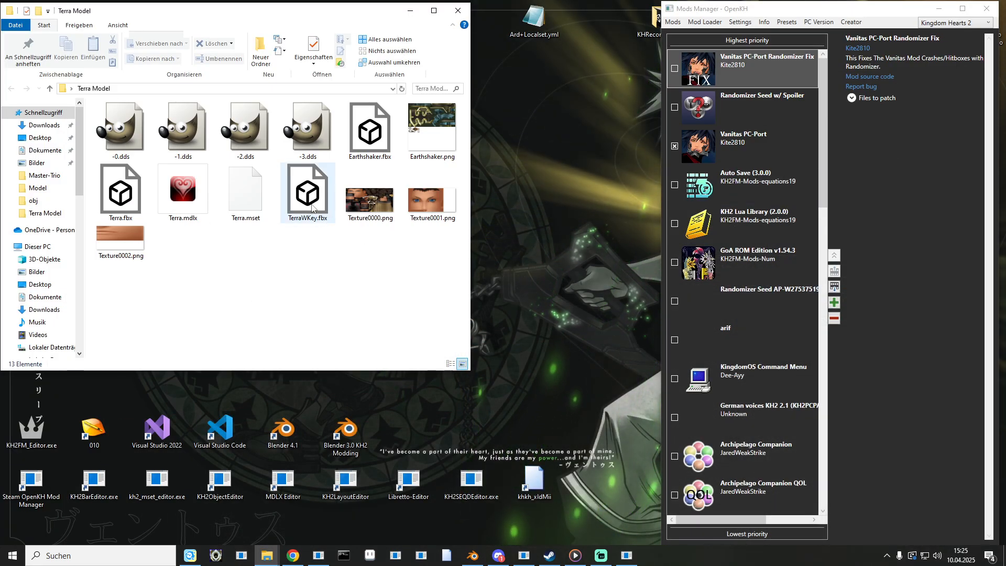
pyautogui.doubleClick(311, 208)
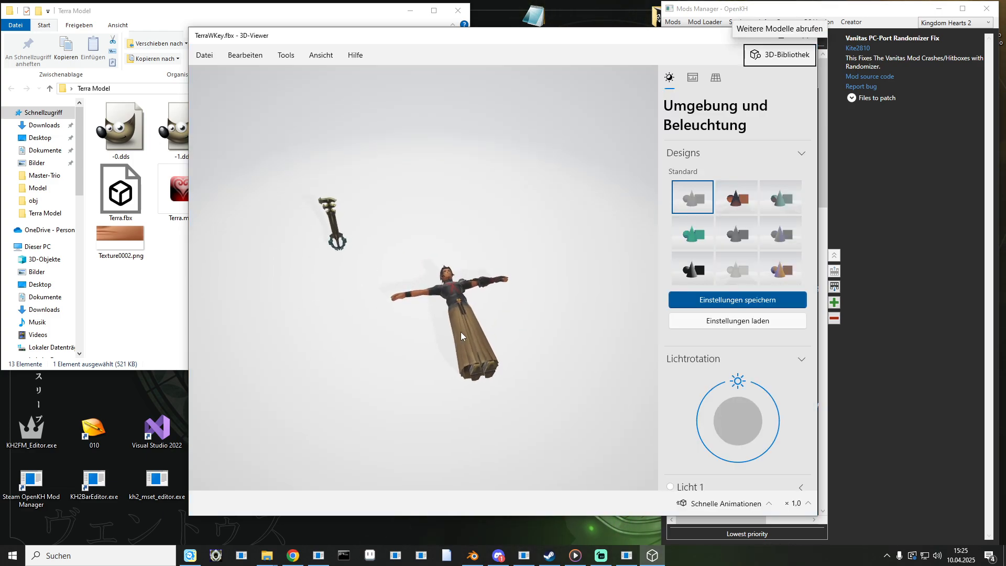
pyautogui.moveTo(461, 331); pyautogui.dragTo(509, 282)
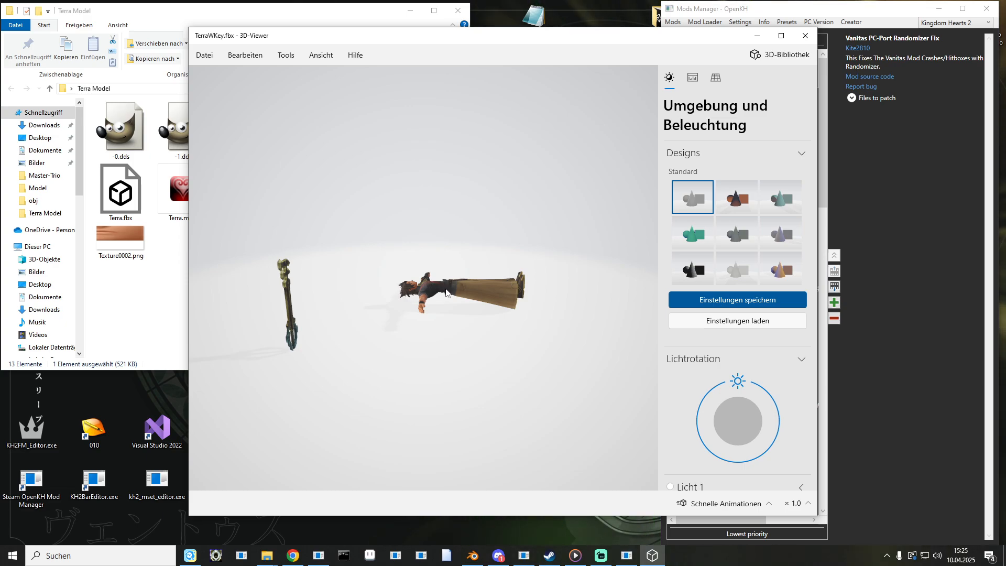
pyautogui.moveTo(445, 291); pyautogui.dragTo(471, 324)
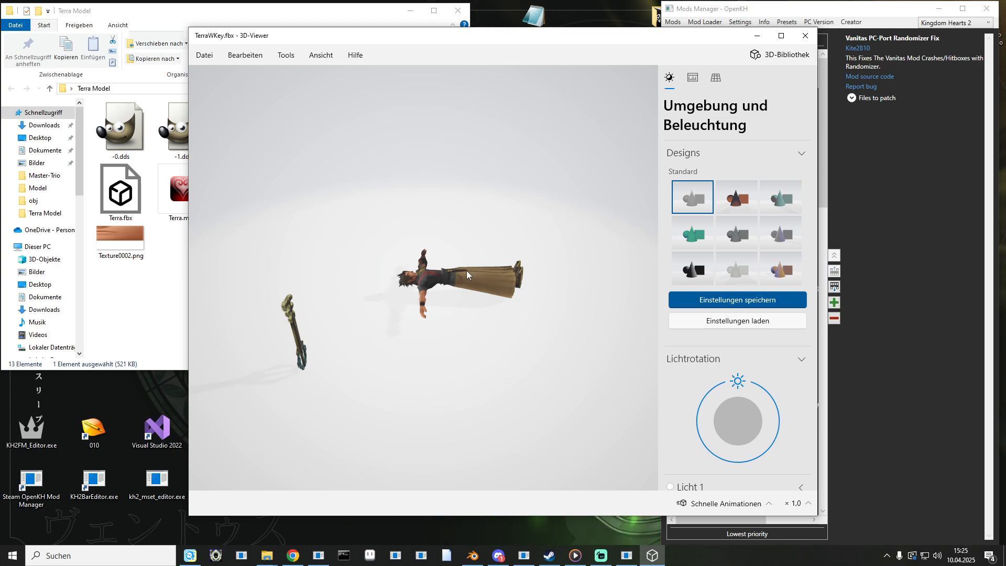
pyautogui.click(805, 37)
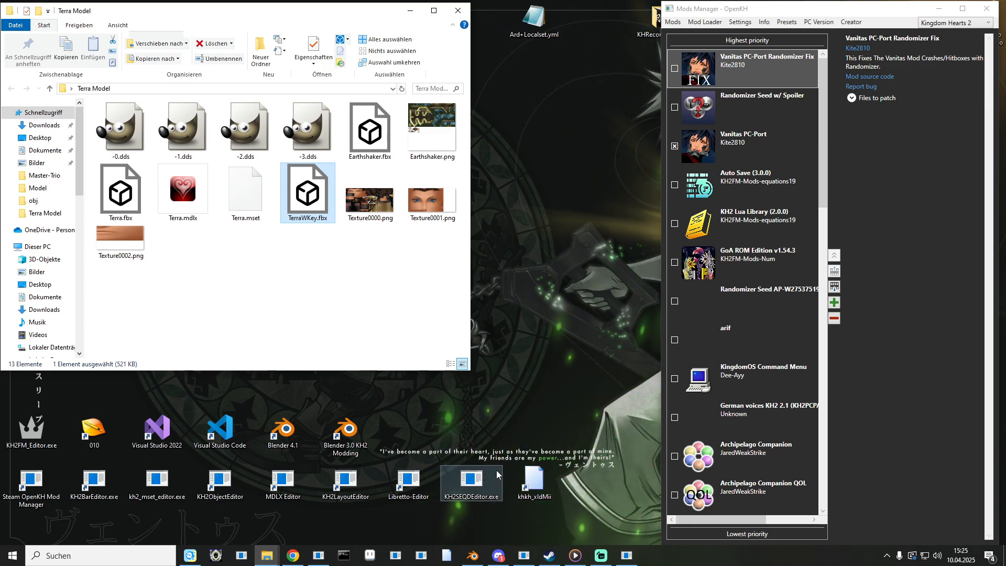
# Switch to the MDLX Editor and replace Terra's mesh by importing TerraWKey.fbx with the default packet limits.
pyautogui.click(627, 556)
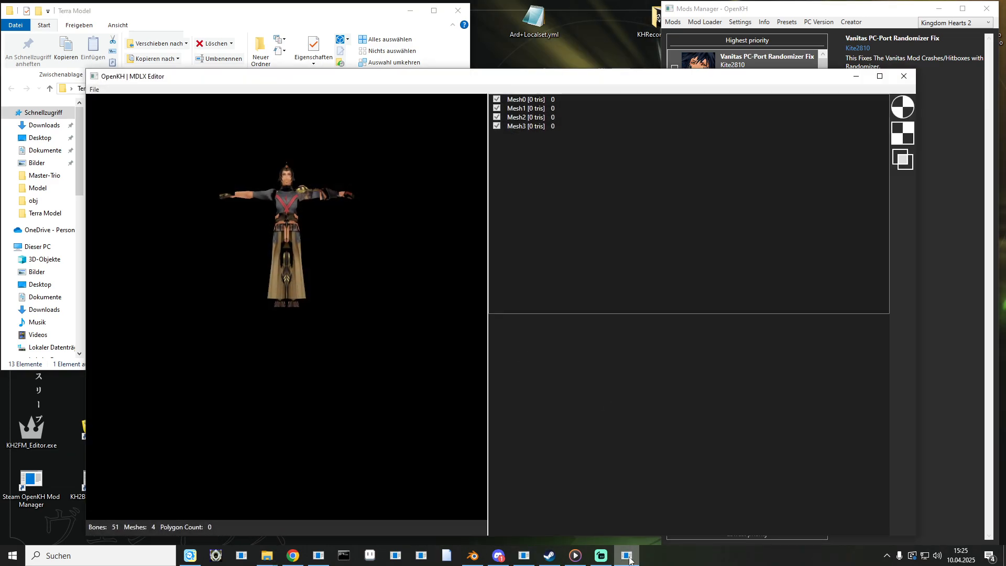
pyautogui.click(95, 90)
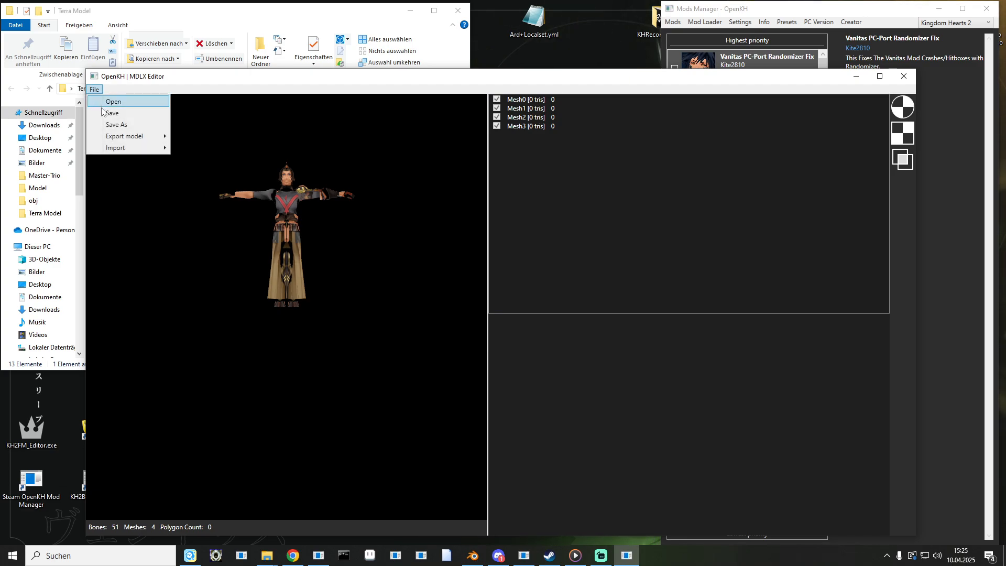
pyautogui.click(195, 149)
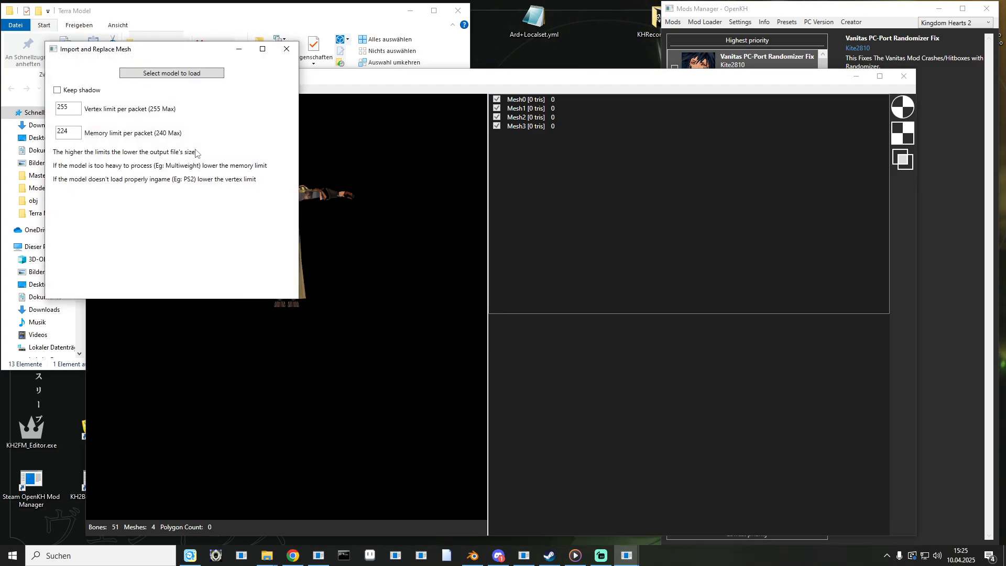
pyautogui.click(176, 73)
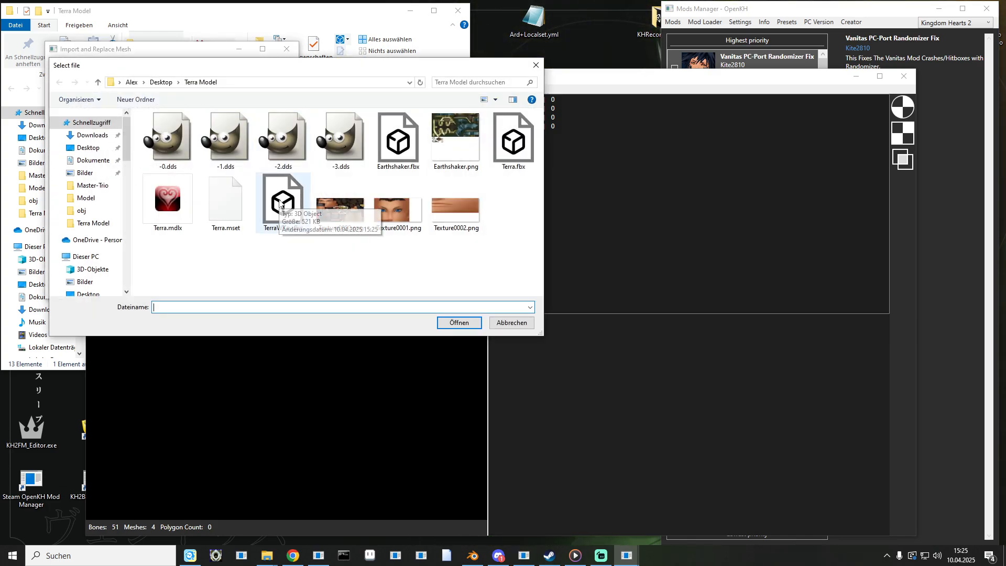
pyautogui.doubleClick(281, 203)
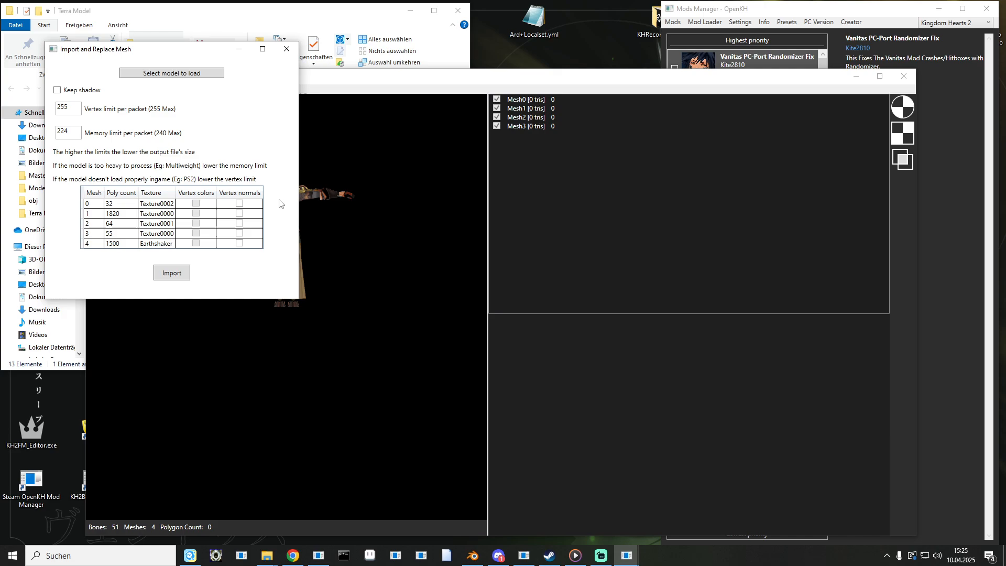
pyautogui.click(169, 273)
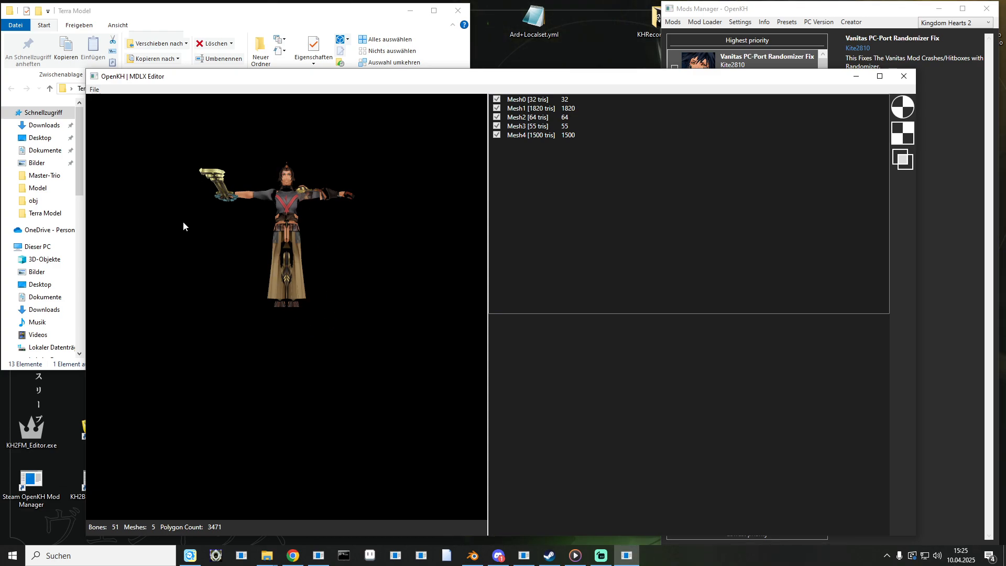
# Check the imported Keyblade from another angle, save the model over Terra.mdlx, and minimise the editor.
pyautogui.moveTo(274, 189); pyautogui.dragTo(308, 254)
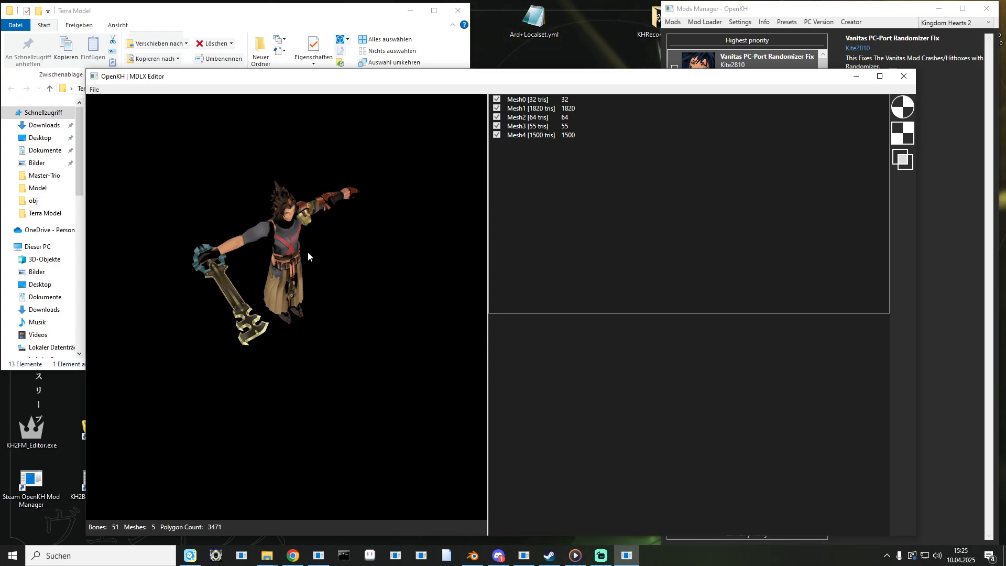
pyautogui.click(94, 89)
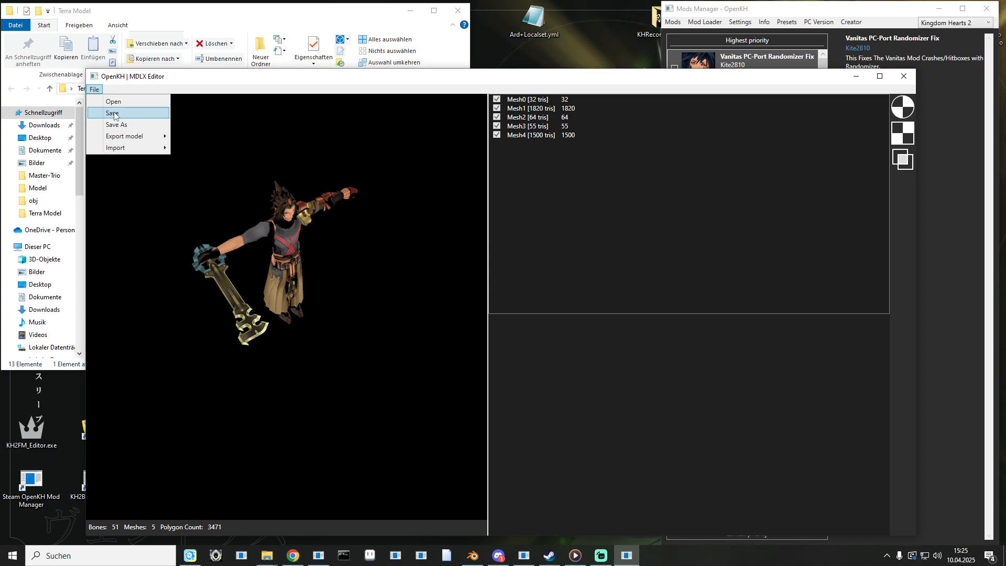
pyautogui.click(112, 111)
pyautogui.click(854, 78)
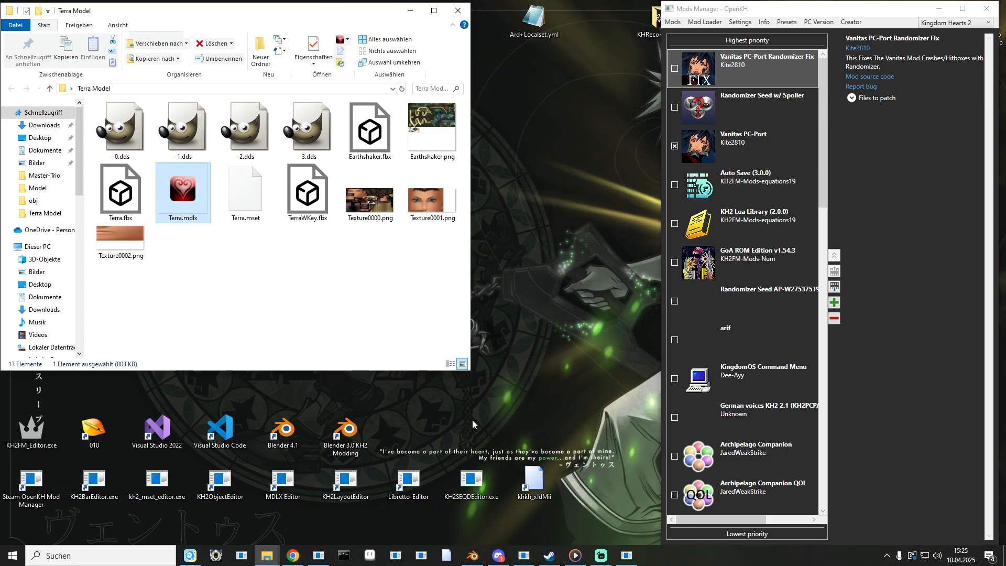
# Load Terra.mdlx in khkh_xldM, try to play the first A000 motion looped with auto step, and close the program.
pyautogui.click(446, 554)
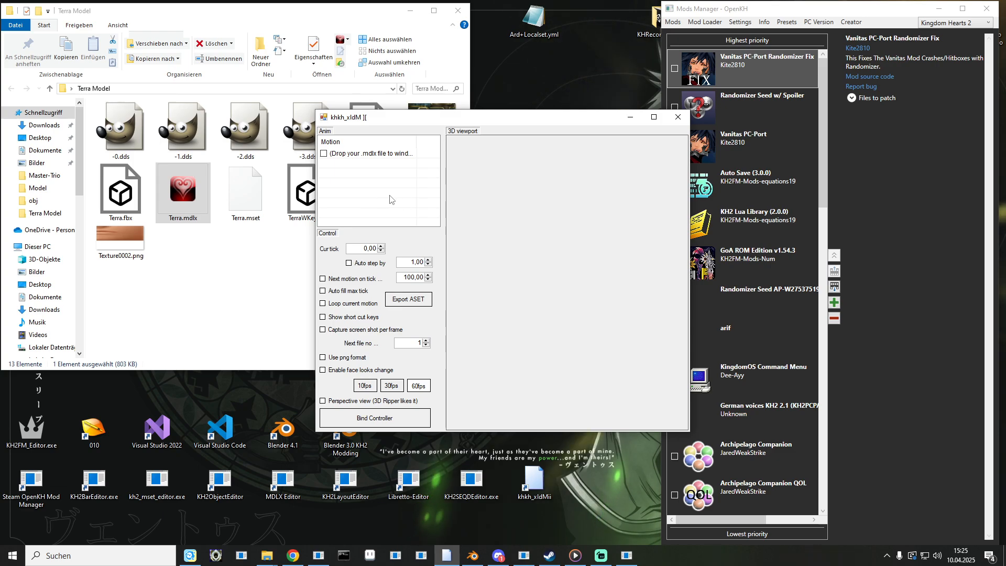
pyautogui.moveTo(197, 197); pyautogui.dragTo(515, 235)
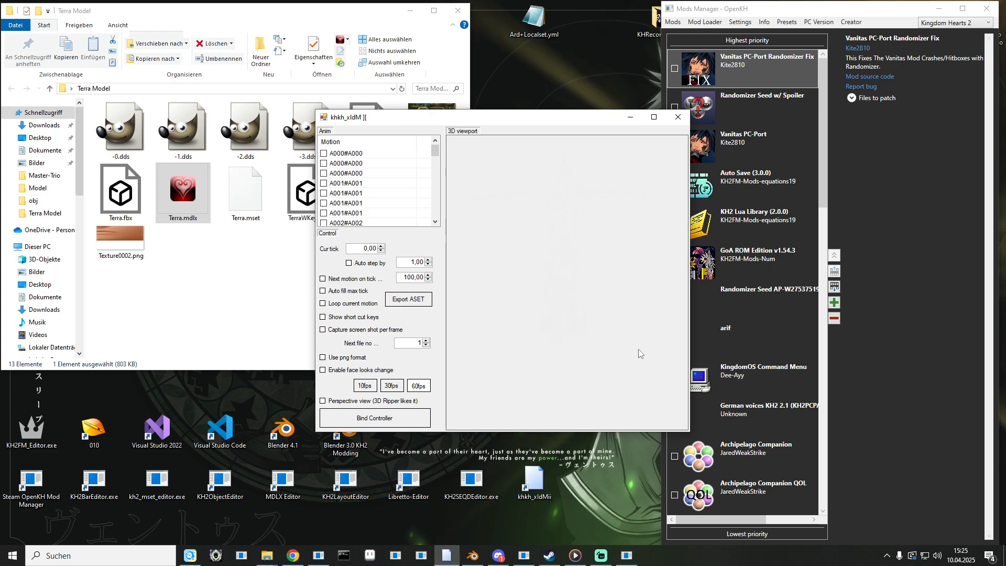
pyautogui.click(346, 153)
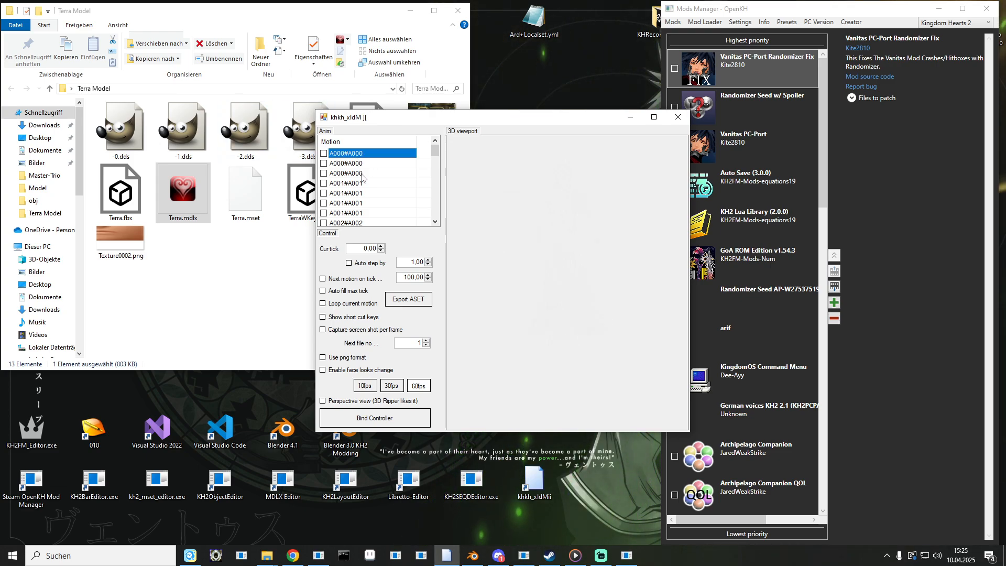
pyautogui.click(348, 302)
pyautogui.click(347, 292)
pyautogui.click(356, 278)
pyautogui.click(365, 265)
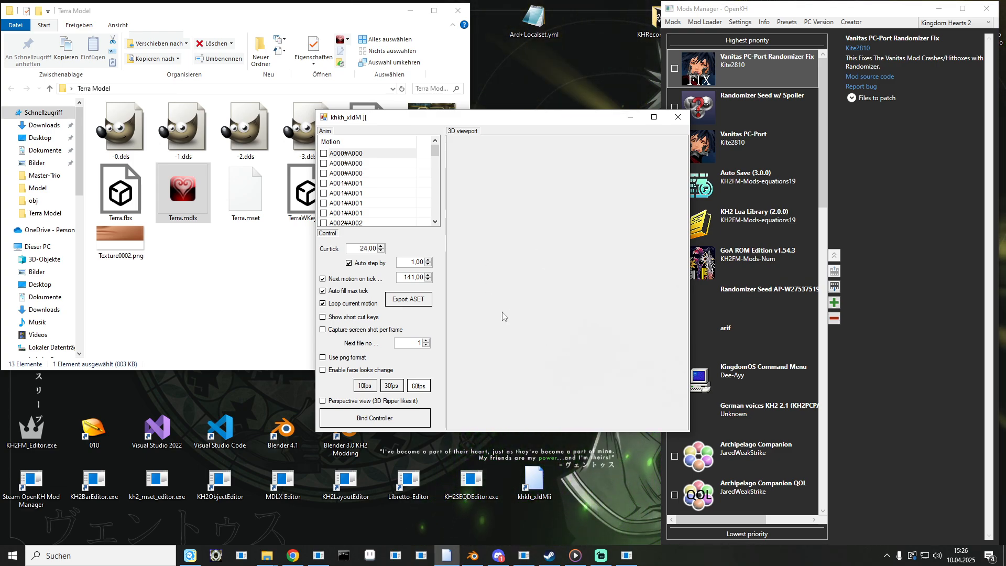
pyautogui.click(677, 117)
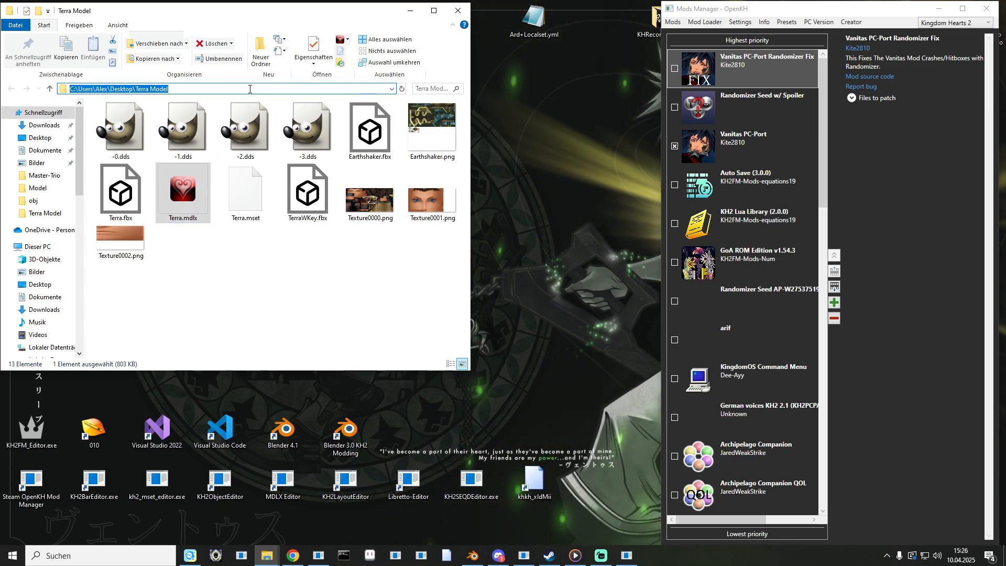
# Copy the Terra Model folder path, then find and launch OpenKh.Tools.Kh2MsetMotionEditor.exe and maximise its window.
pyautogui.hotkey('alt', 'd')
pyautogui.press('super+s')
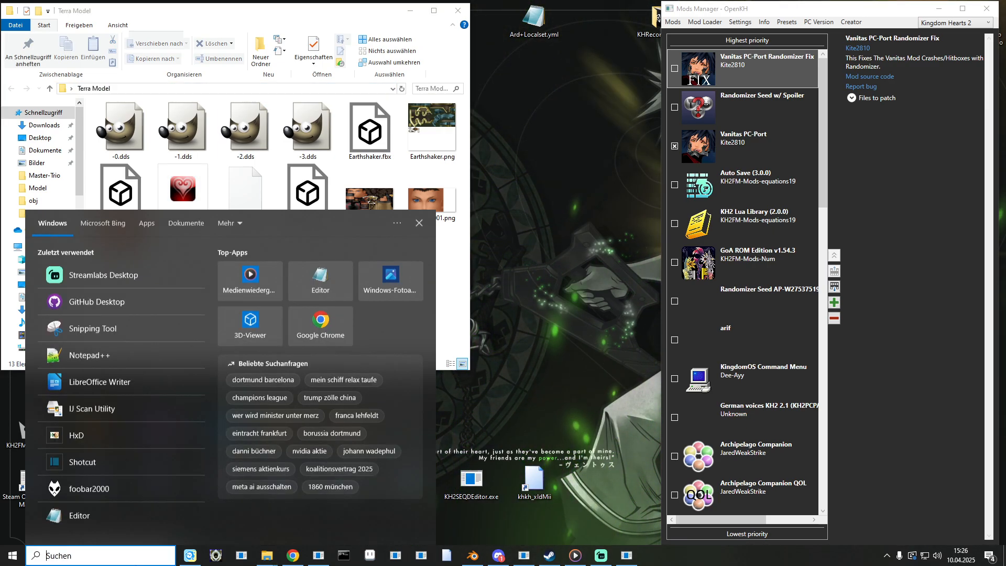
pyautogui.write('kh2mset')
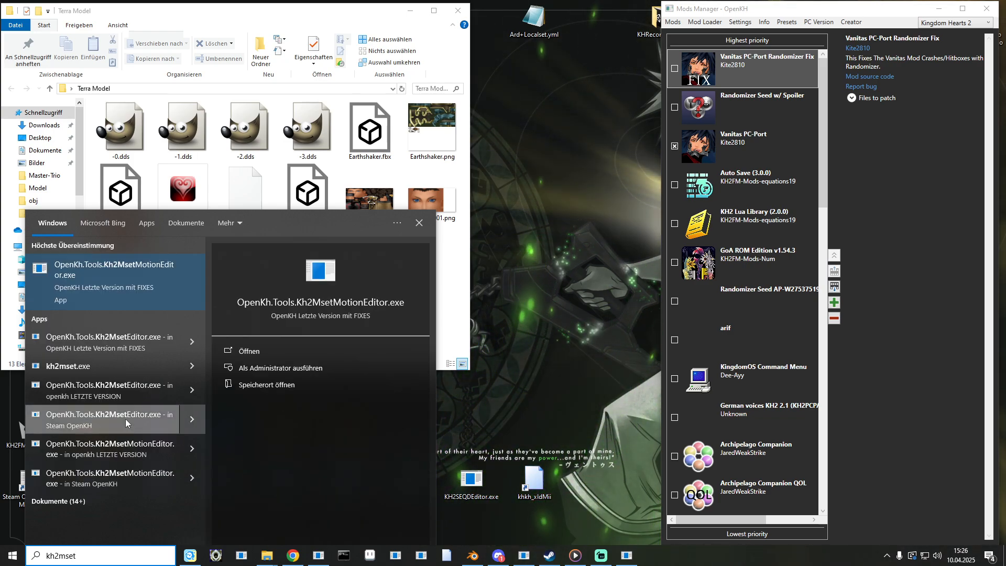
pyautogui.click(136, 281)
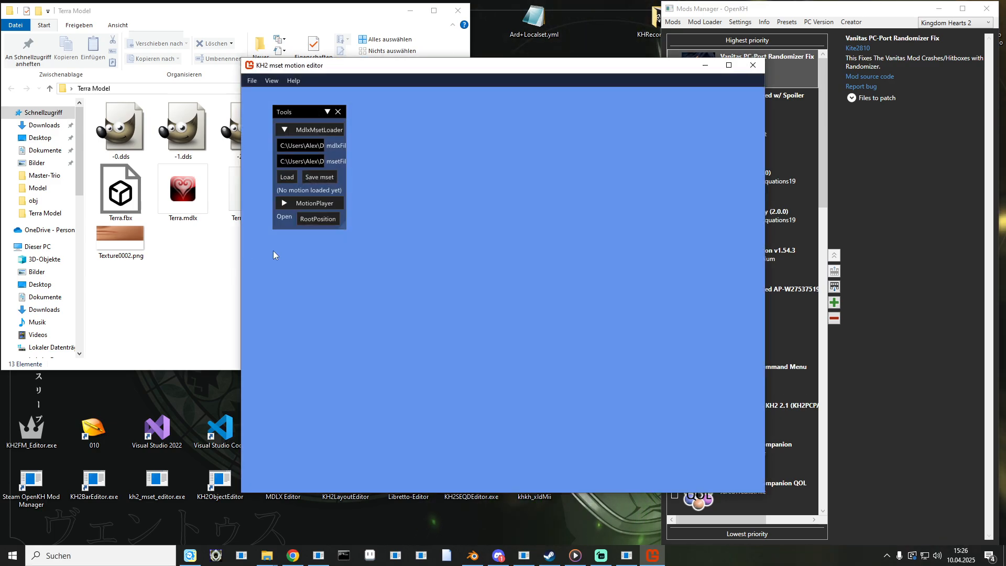
pyautogui.click(727, 65)
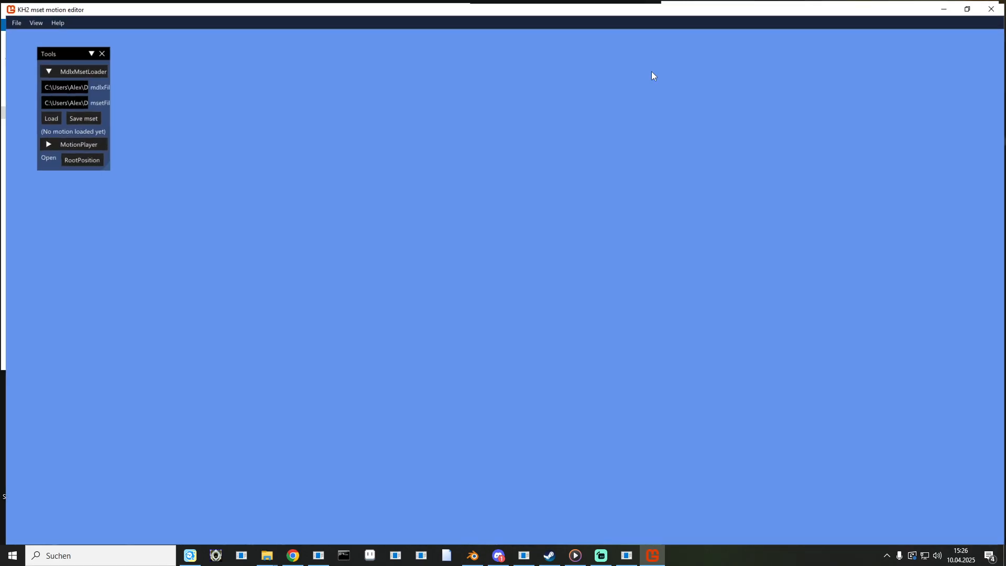
# Load Terra.mdlx and its motion set Terra.mset from the Terra Model folder.
pyautogui.click(43, 117)
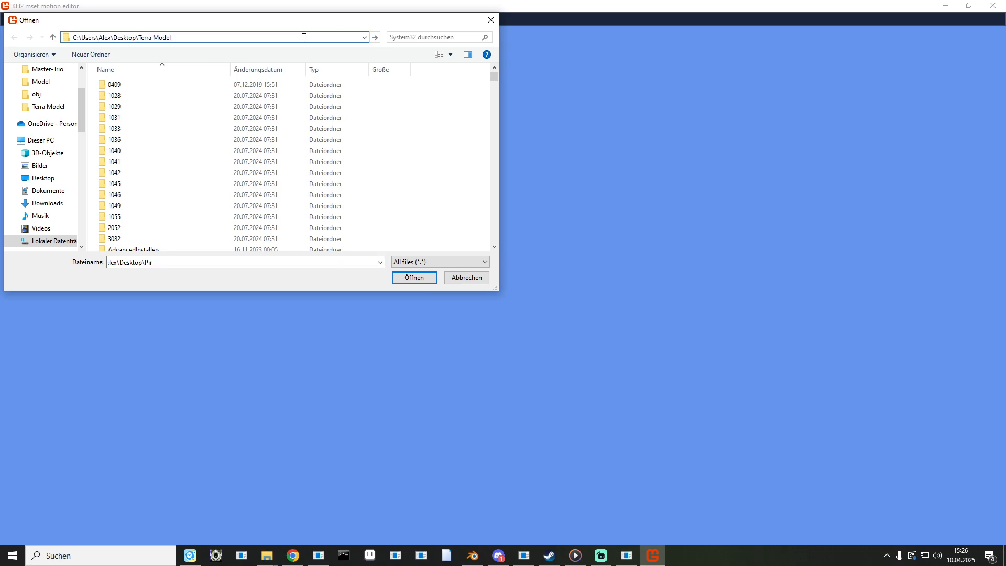
pyautogui.press('Return')
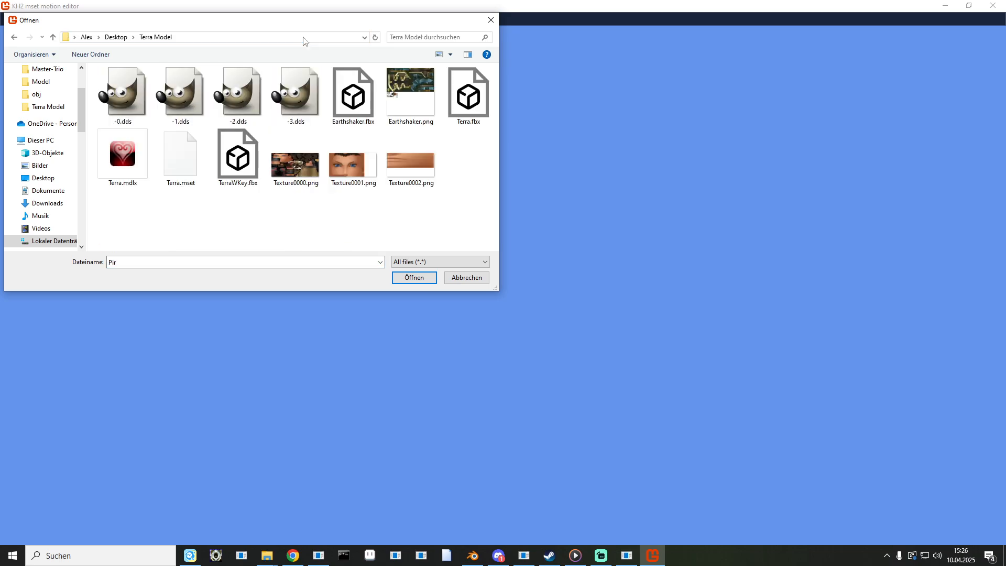
pyautogui.doubleClick(128, 157)
pyautogui.doubleClick(185, 164)
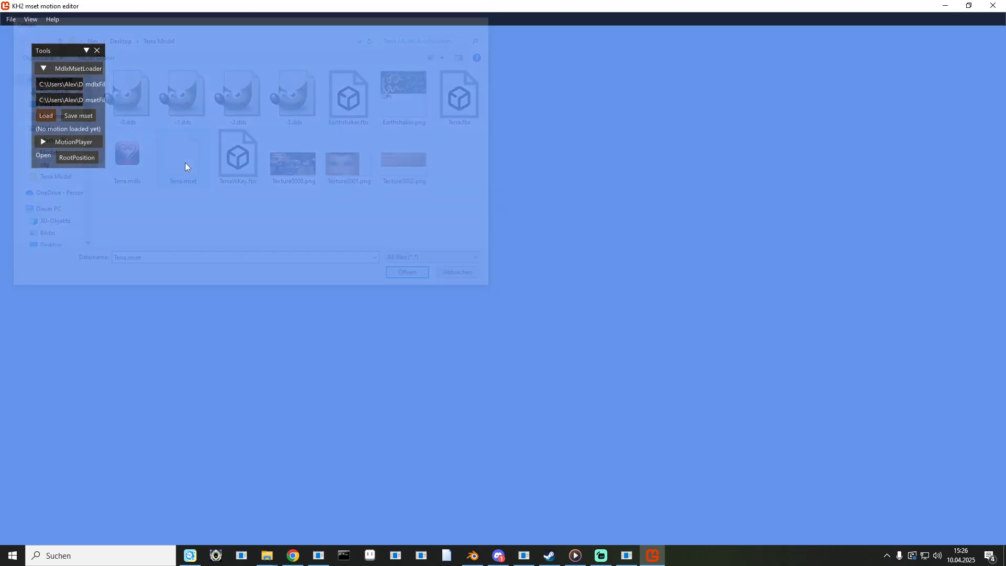
# Enlarge the Tools panel, play motion [0] A000 [IDLE] at x1 speed, and examine the Keyblade in Terra's hand from different angles.
pyautogui.scroll(-5, 445, 204)
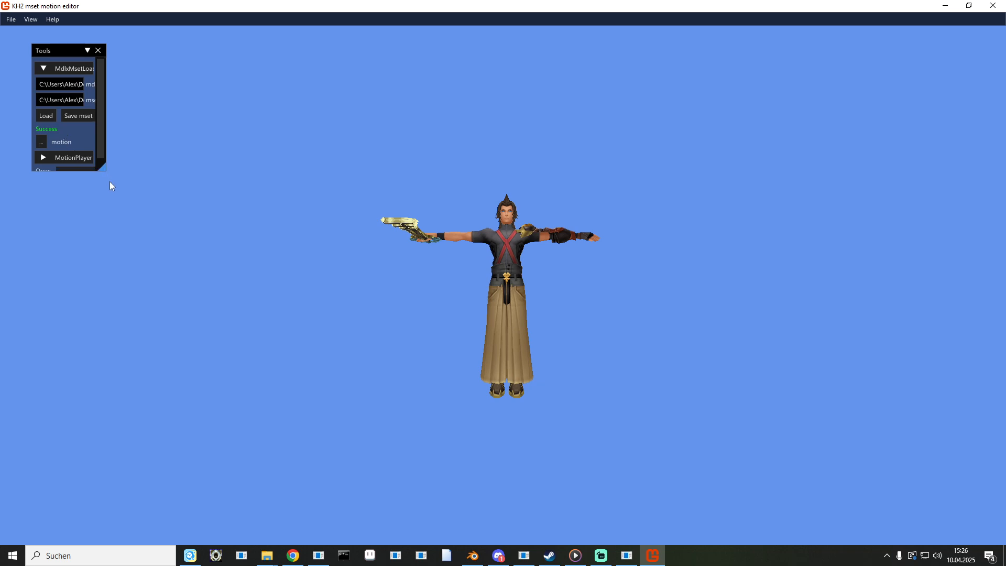
pyautogui.moveTo(103, 167); pyautogui.dragTo(216, 358)
pyautogui.click(40, 141)
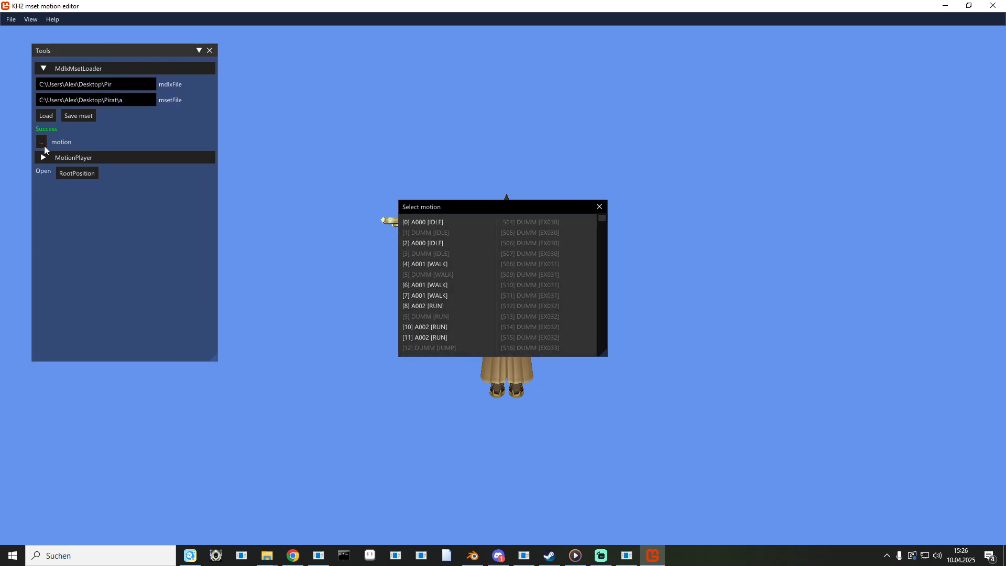
pyautogui.click(444, 222)
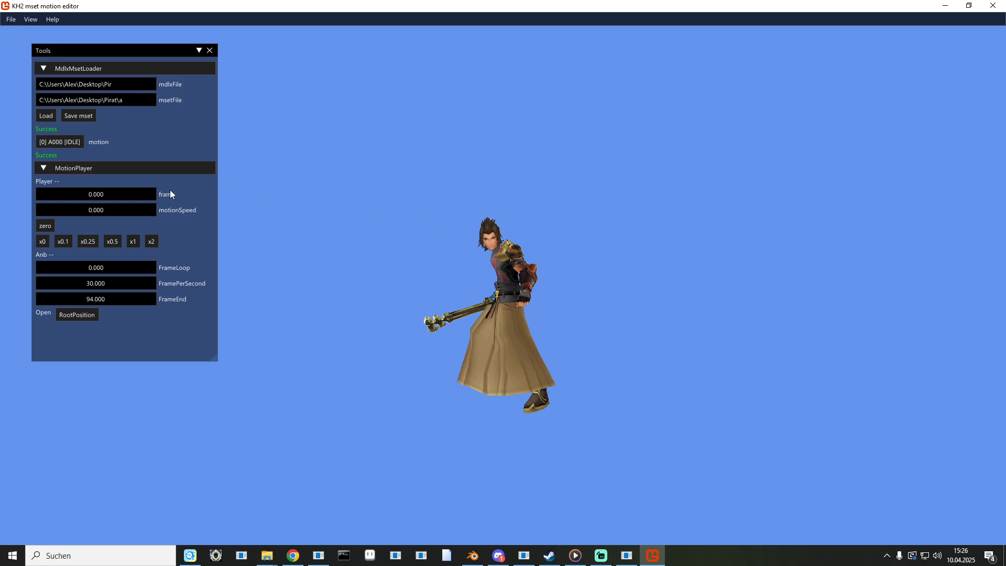
pyautogui.click(134, 242)
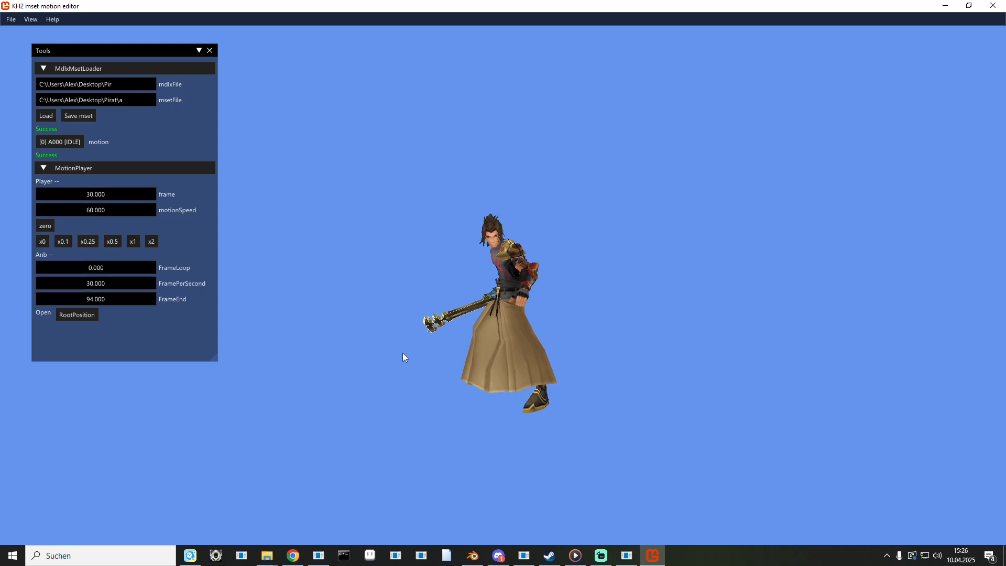
pyautogui.click(501, 316)
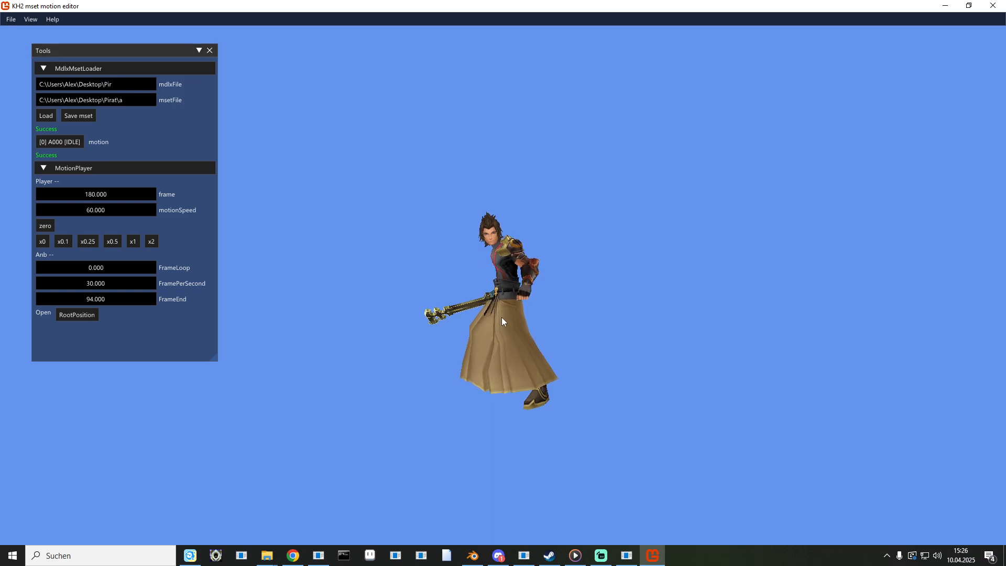
pyautogui.moveTo(507, 319); pyautogui.dragTo(607, 326)
pyautogui.press('w')
pyautogui.press('s')
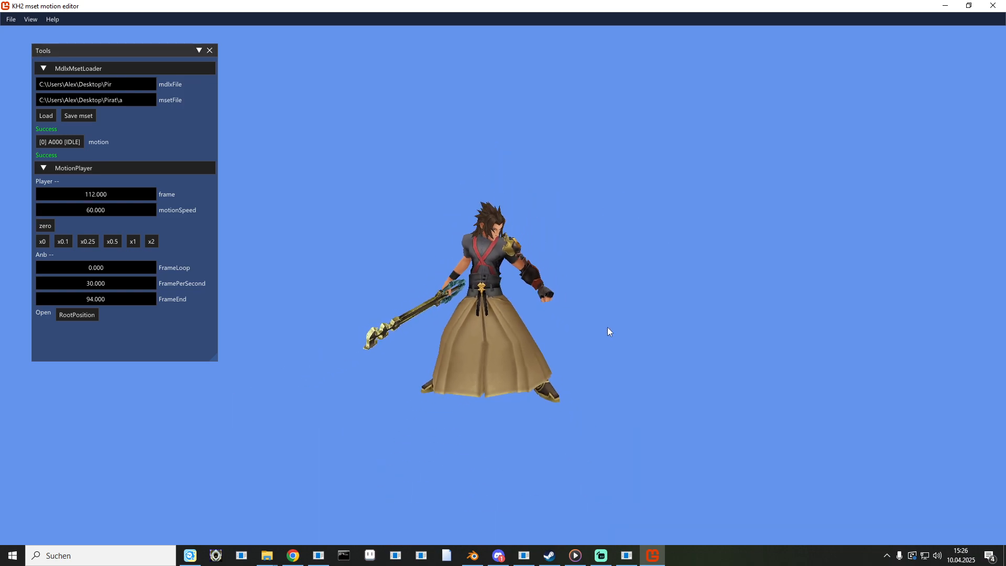
pyautogui.press('s')
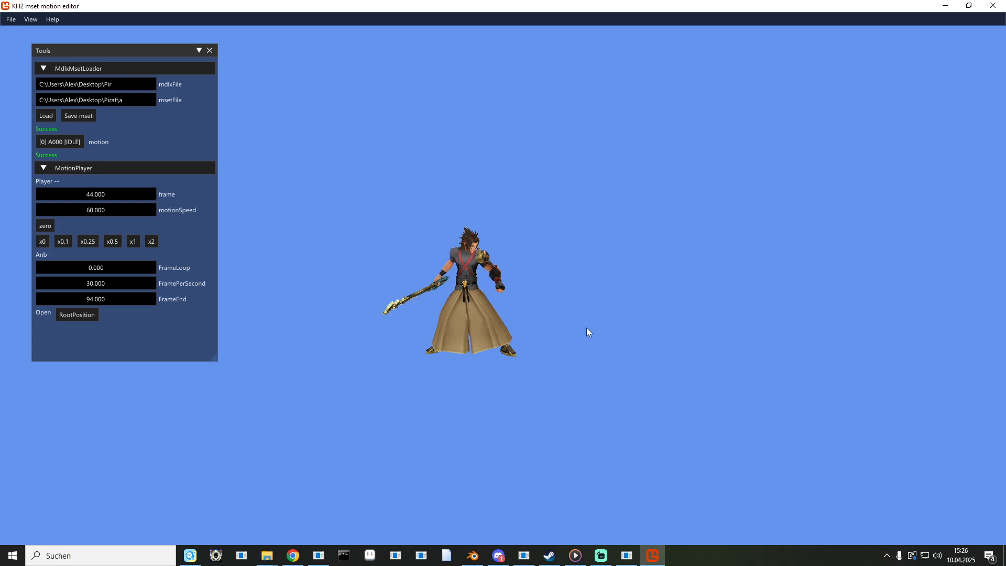
# Preview motion [7] A001 [WALK] and motion [604] A300 [EX055] to check how the Keyblade follows the hand.
pyautogui.click(54, 142)
pyautogui.click(433, 293)
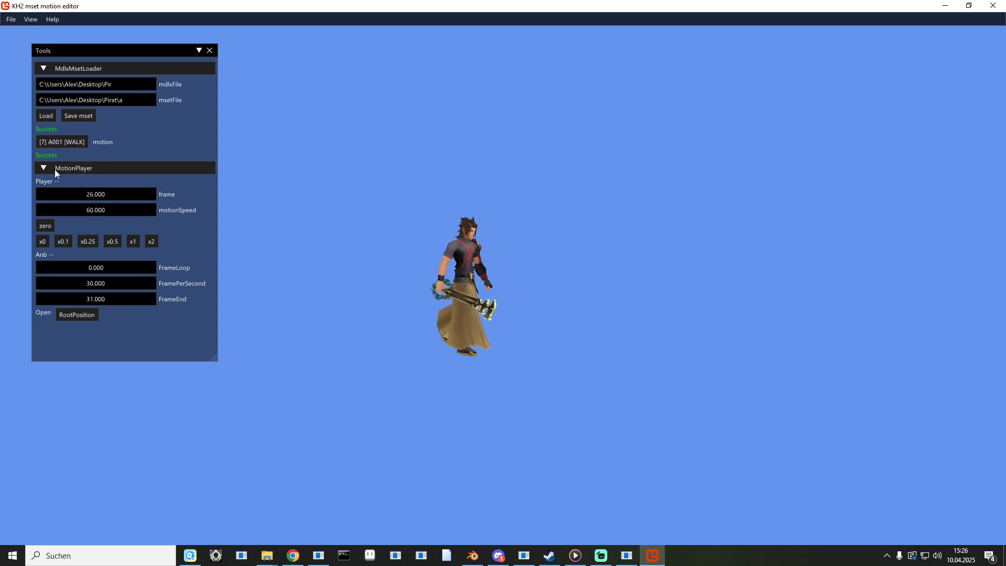
pyautogui.click(64, 143)
pyautogui.moveTo(601, 218); pyautogui.dragTo(602, 243)
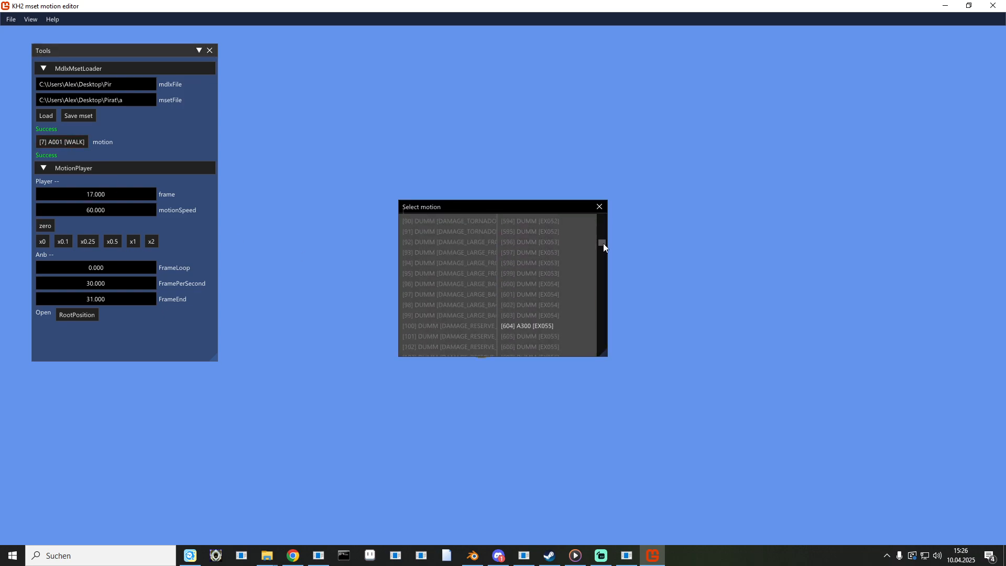
pyautogui.click(540, 292)
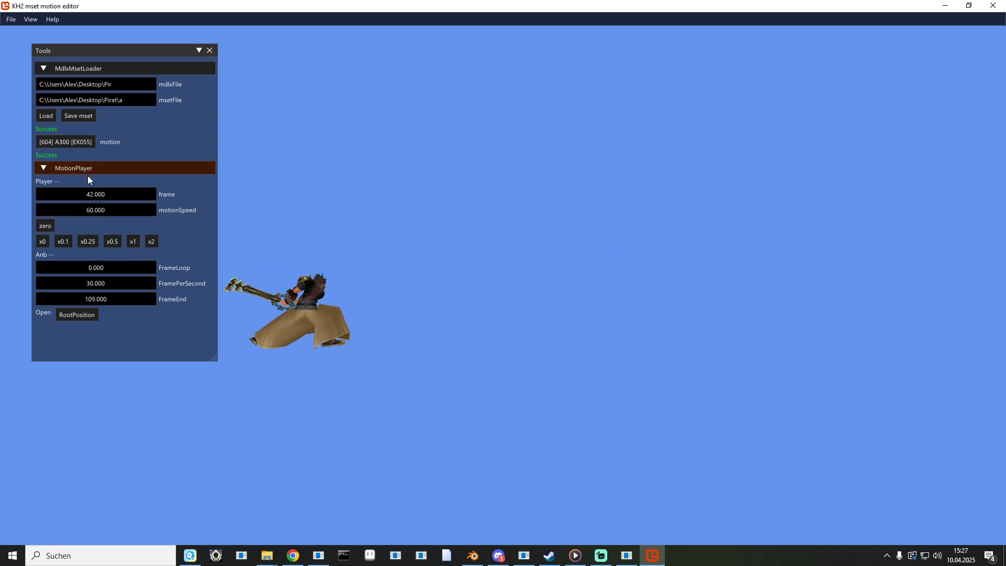
# Preview motion [608] A301 [EX056] and motion [692] A301 [EX077] to check the Keyblade in Terra's attack animations.
pyautogui.click(74, 141)
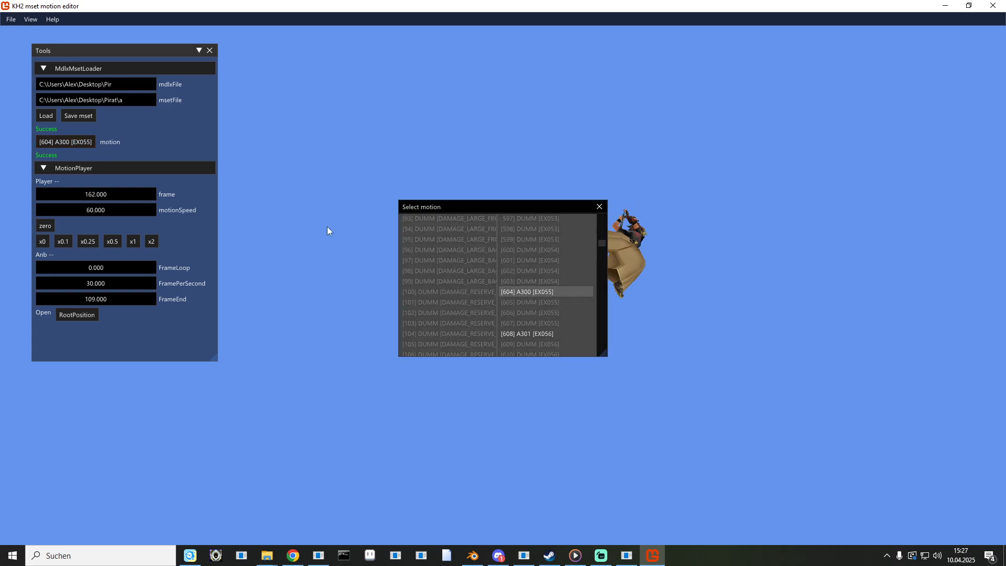
pyautogui.scroll(-1, 496, 266)
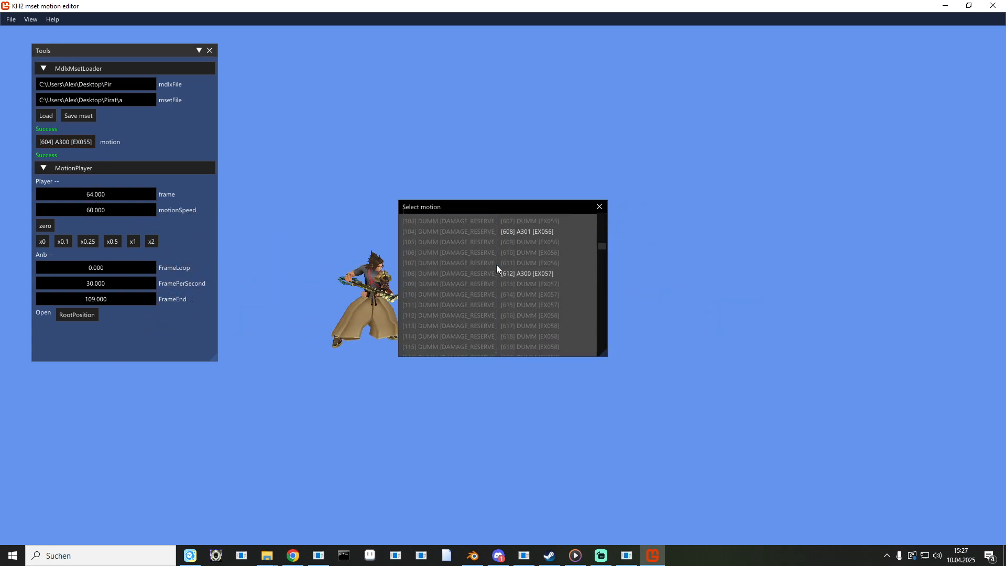
pyautogui.click(519, 265)
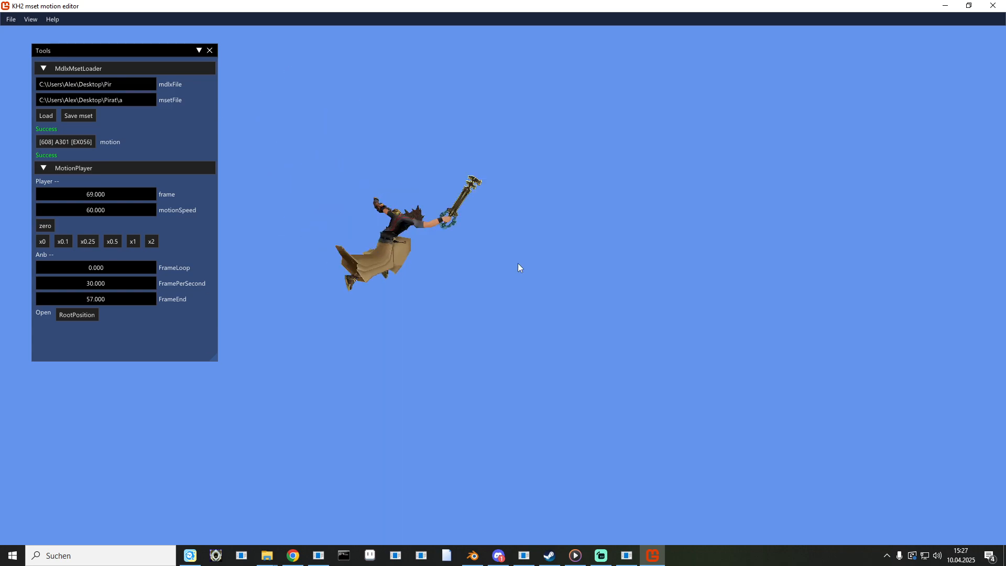
pyautogui.click(77, 140)
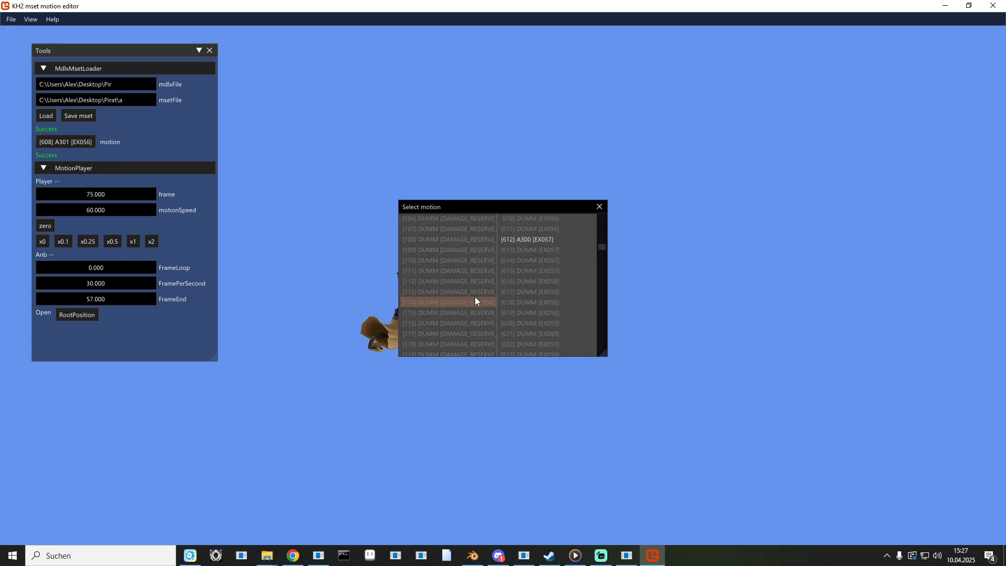
pyautogui.scroll(-3, 475, 298)
pyautogui.scroll(-15, 474, 299)
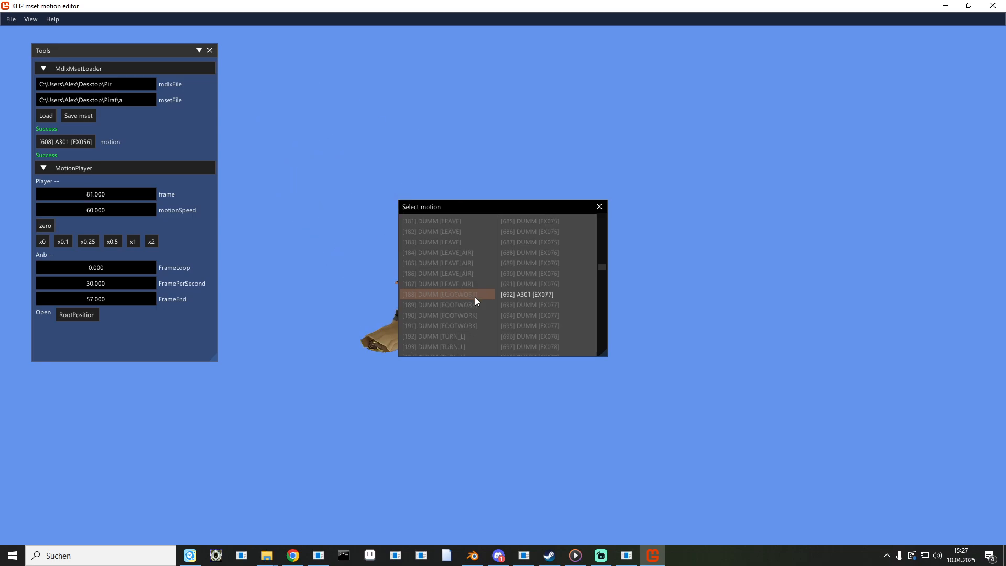
pyautogui.click(521, 296)
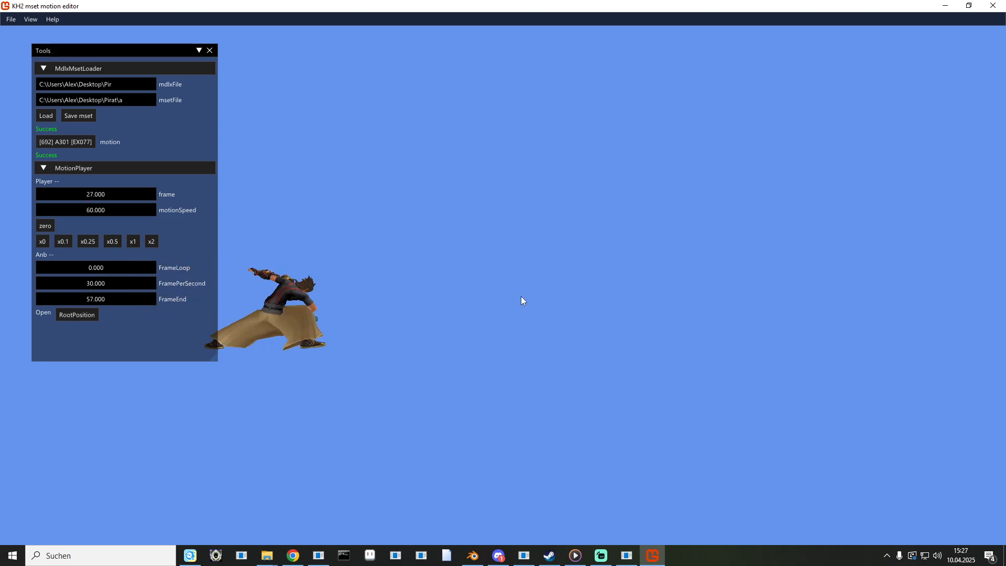
# Preview the two A330 motions, [724] [EX085] and [728] [EX086], to check how the Keyblade follows Terra's hand.
pyautogui.click(92, 142)
pyautogui.scroll(-9, 529, 285)
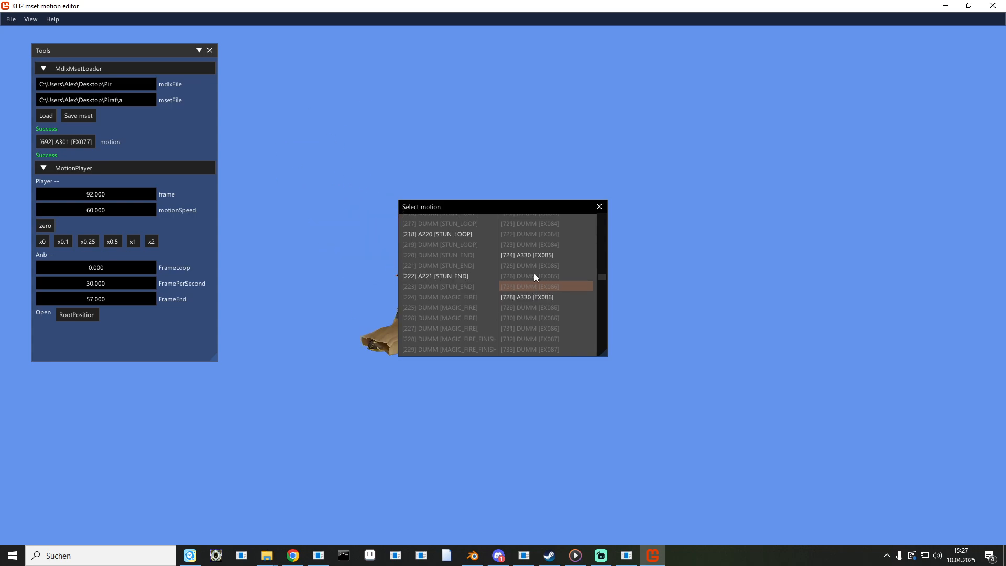
pyautogui.click(530, 255)
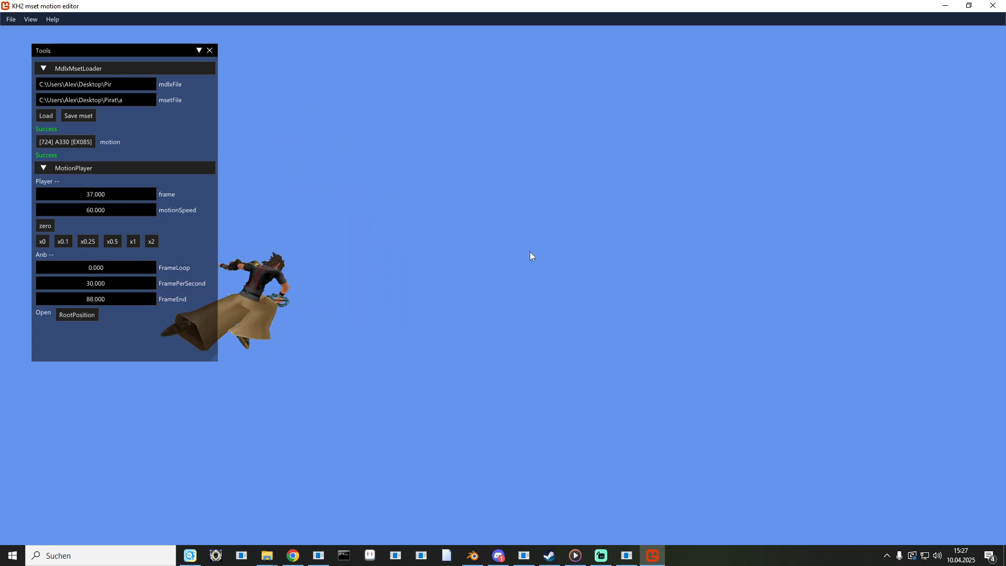
pyautogui.click(92, 142)
pyautogui.click(558, 297)
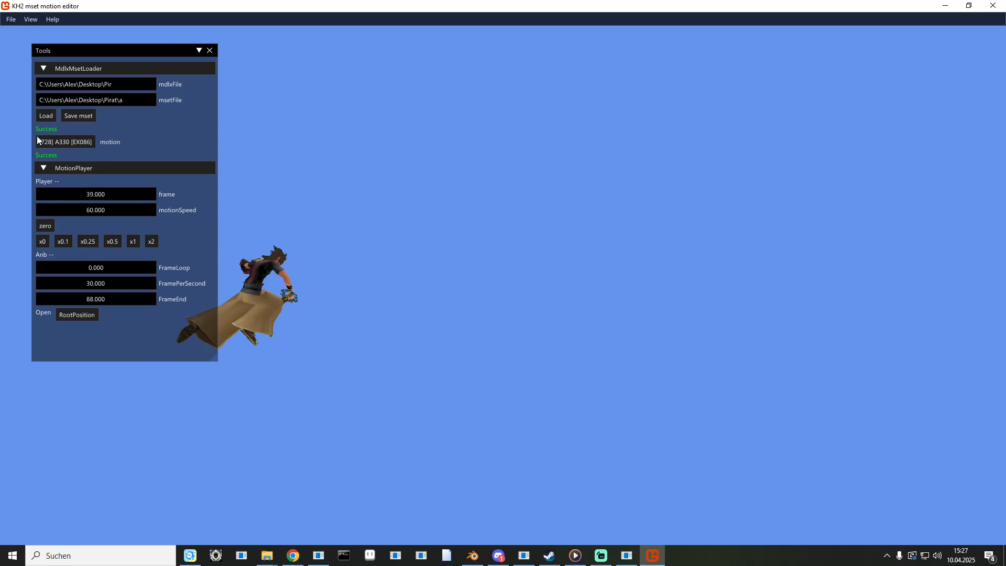
# Preview motion [768] A401 [EX096] to check the Keyblade's placement in Terra's hand.
pyautogui.click(65, 138)
pyautogui.scroll(-10, 552, 285)
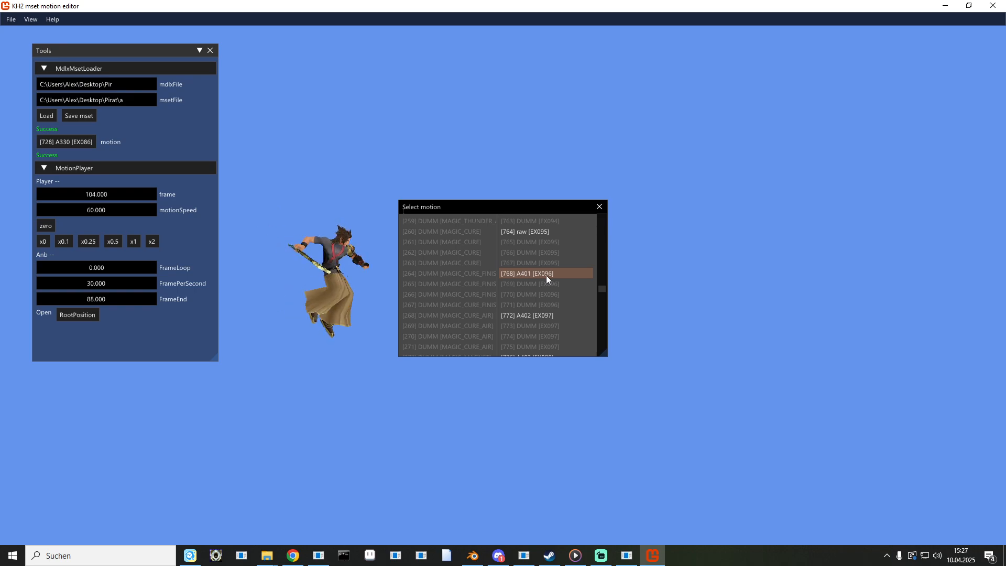
pyautogui.click(545, 273)
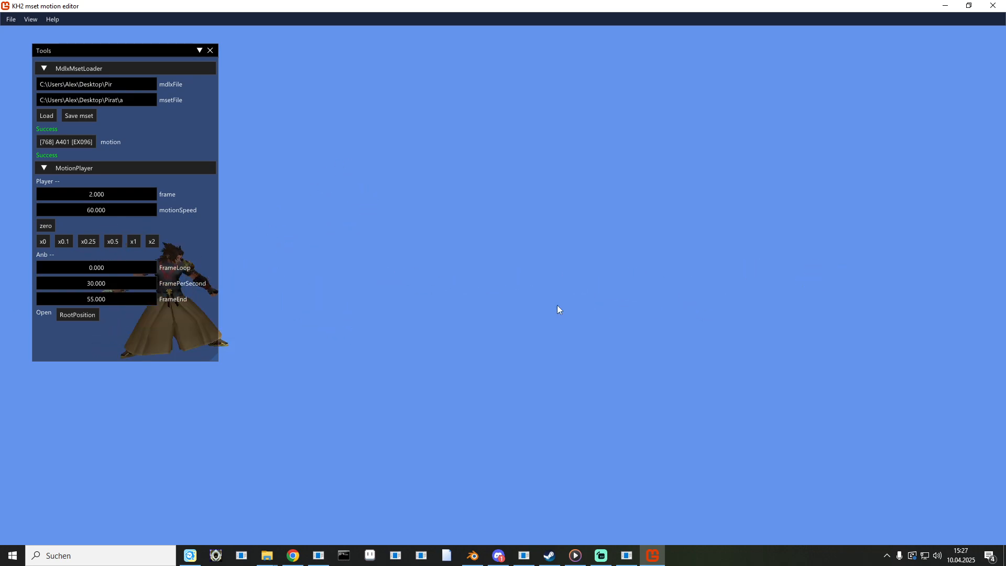